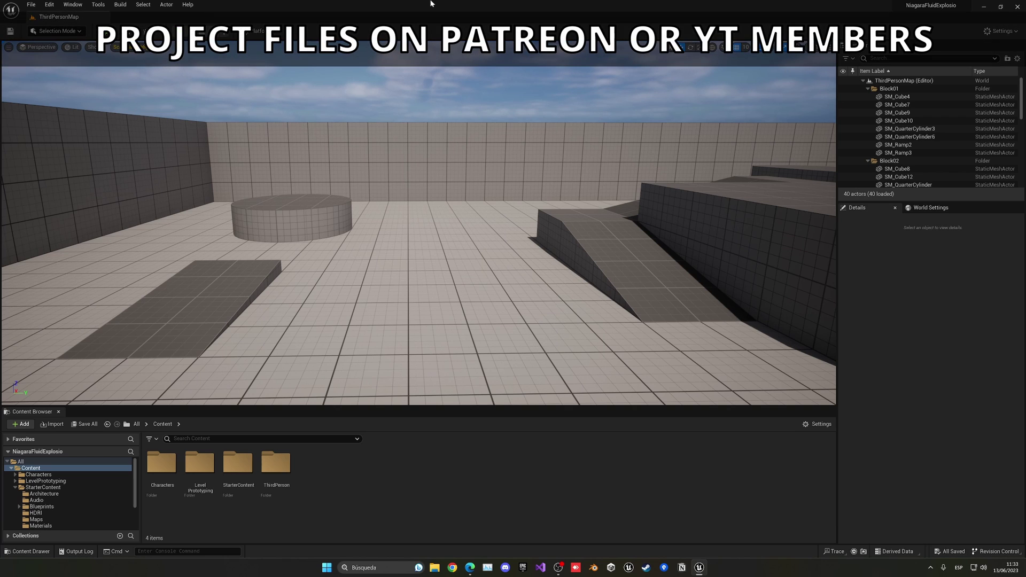
Enable the NiagaraFluids plugin, accepting its beta status, and restart the editor.
left_click(49, 4)
left_click(70, 124)
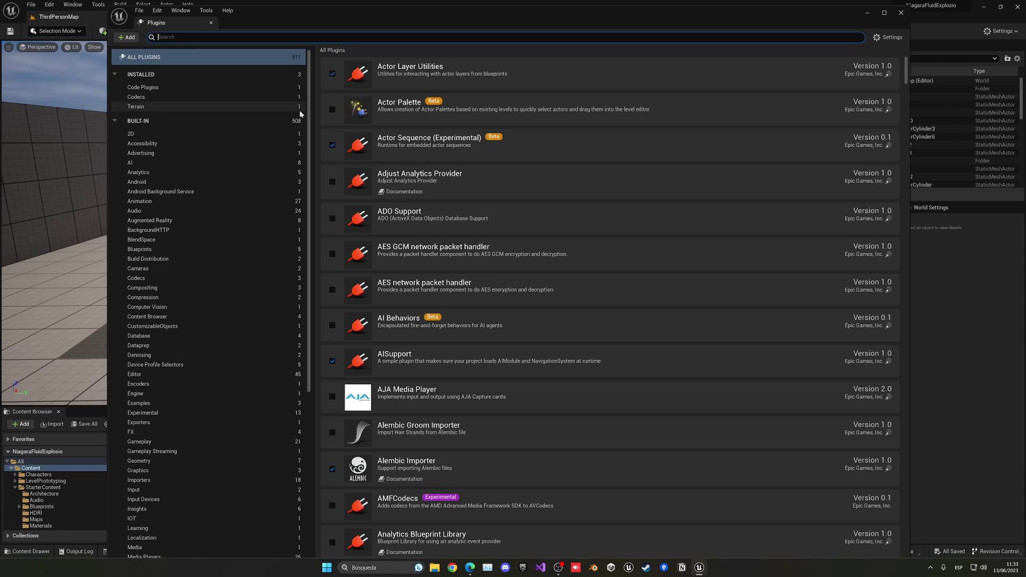
type("niagara")
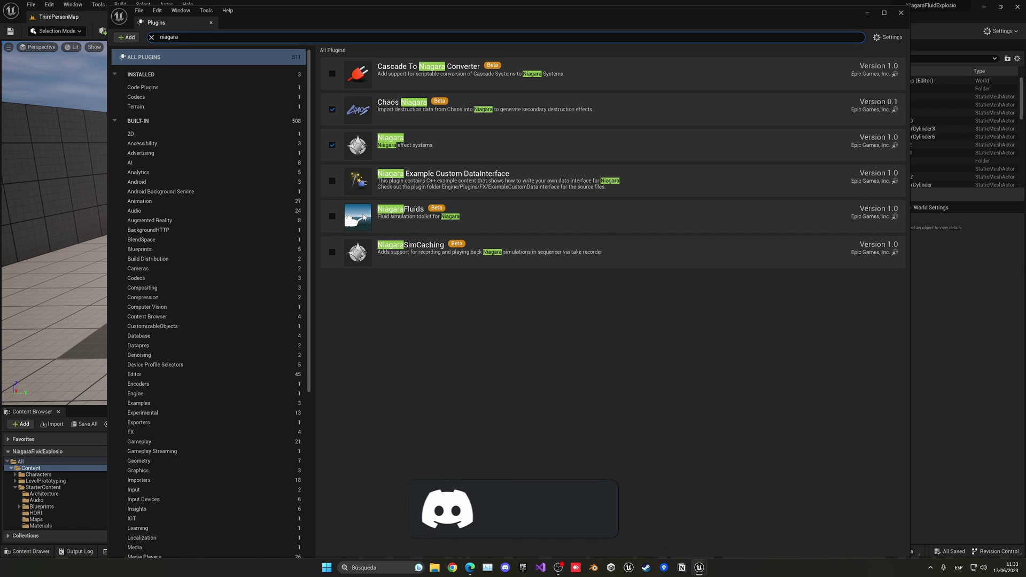
left_click(332, 217)
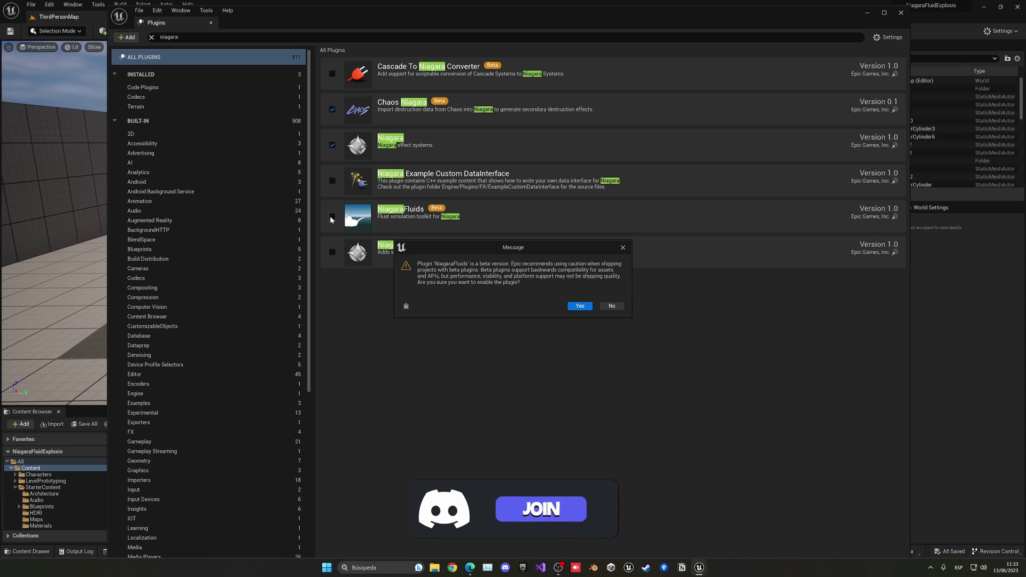
left_click(576, 306)
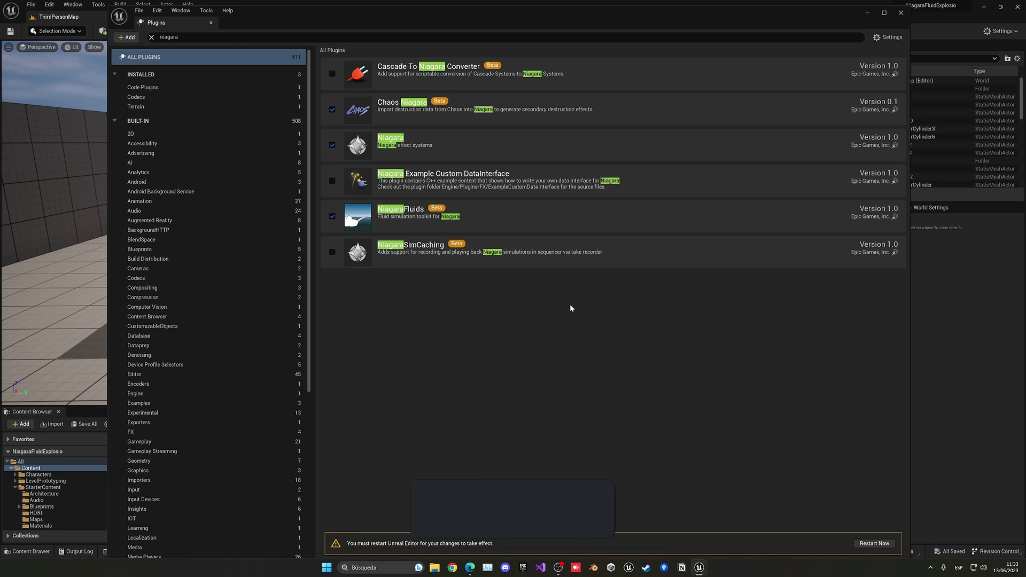
left_click(873, 544)
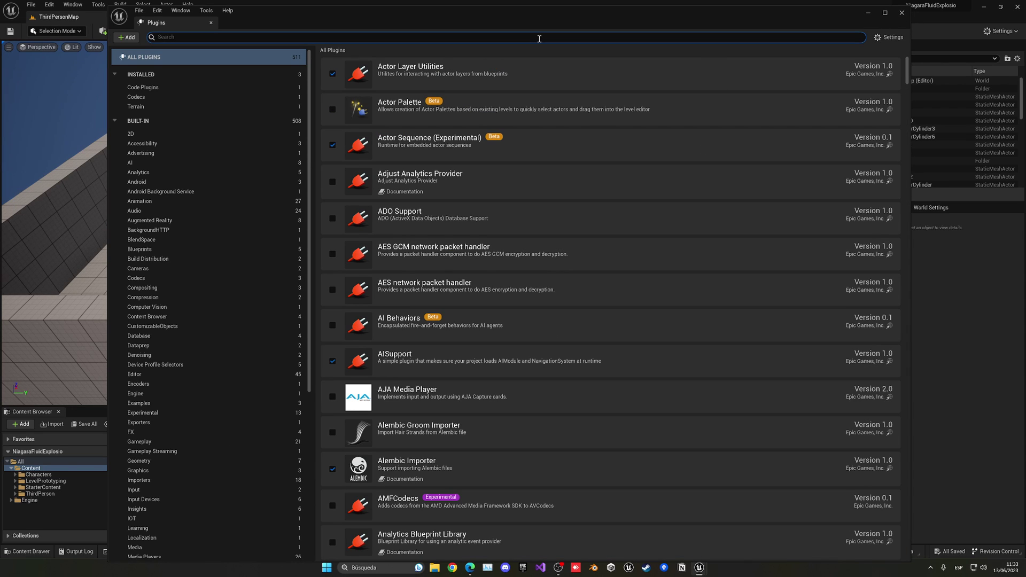
type("niaga")
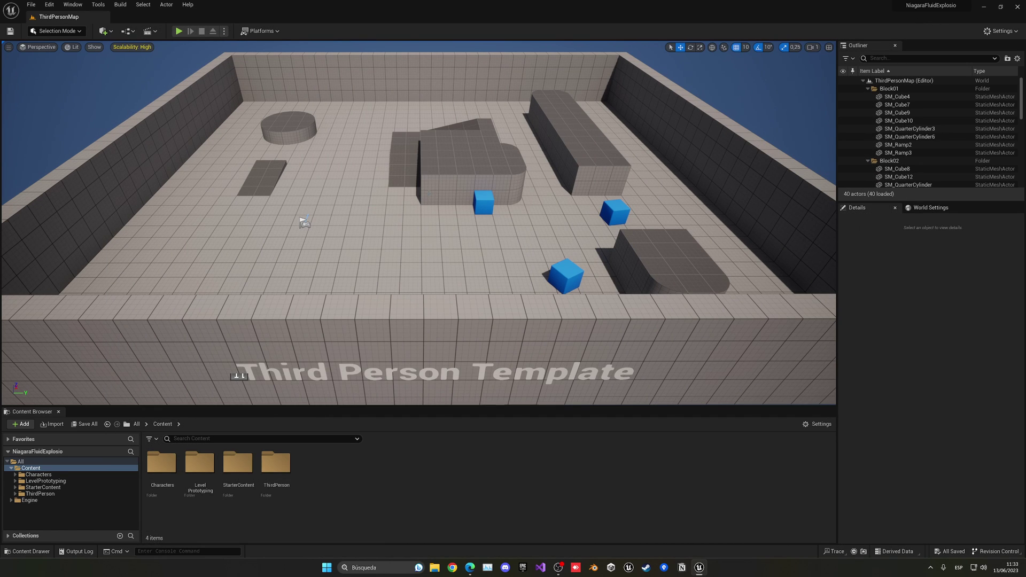
Start a new Niagara system in the Content folder, based on a template or behavior example.
right_click_drag(329, 157, 318, 131)
key("w")
key("s")
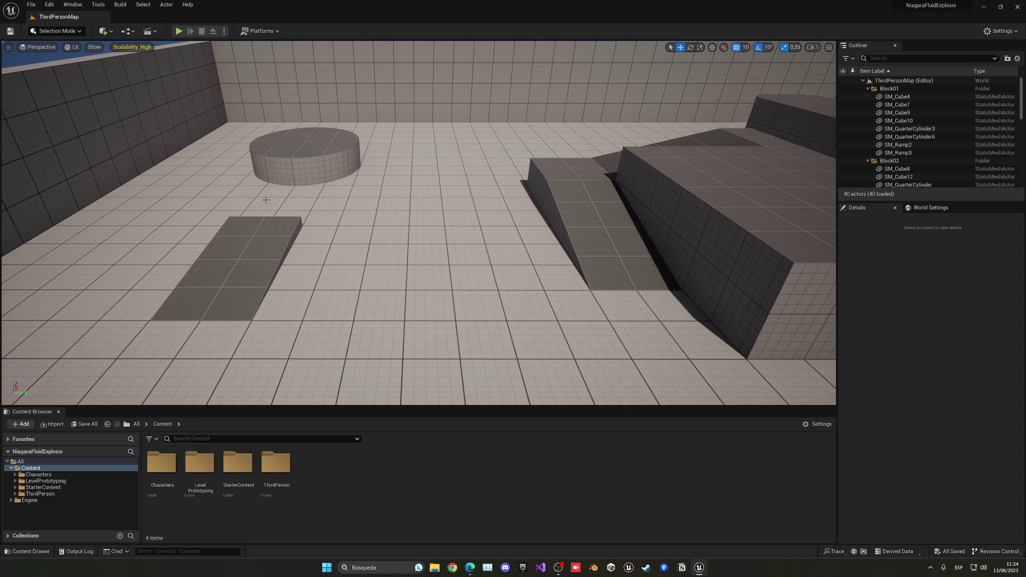
right_click(343, 460)
mouse_move(397, 311)
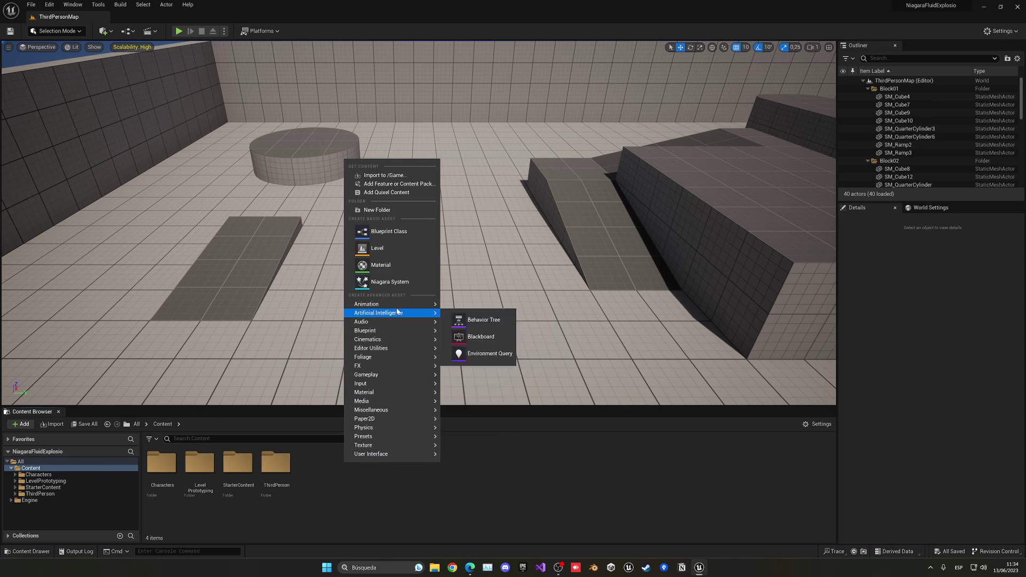
left_click(386, 284)
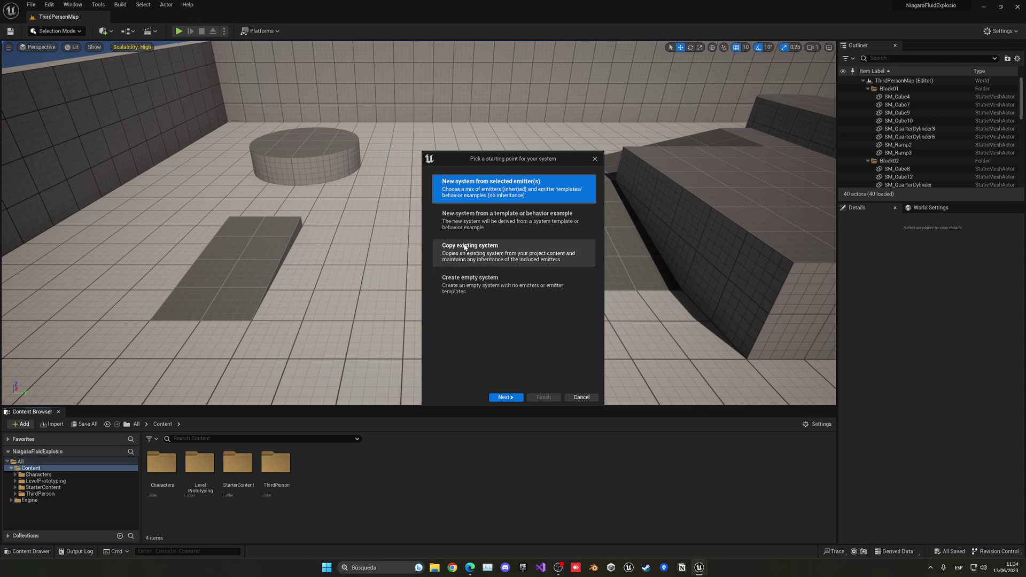
left_click(522, 220)
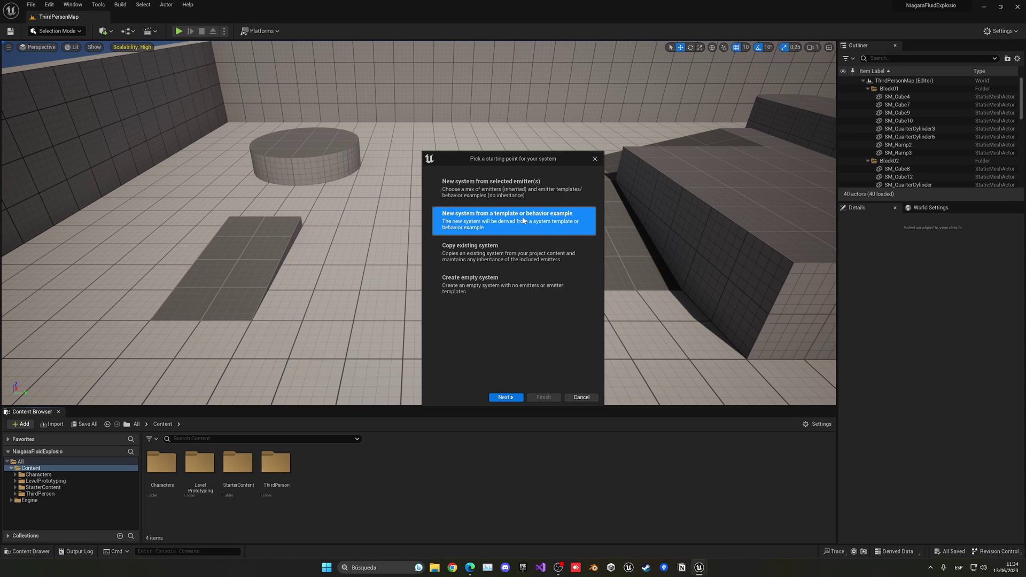
left_click(516, 397)
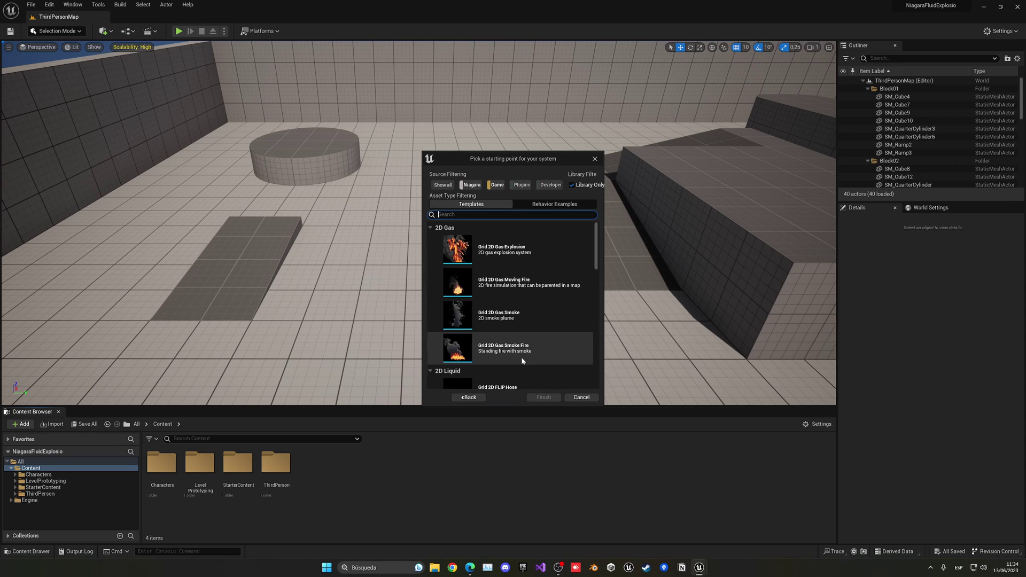
Create the system from the Grid 3D Gas Explosion template and name it NSF_Explosion.
scroll(507, 268, "down", 5)
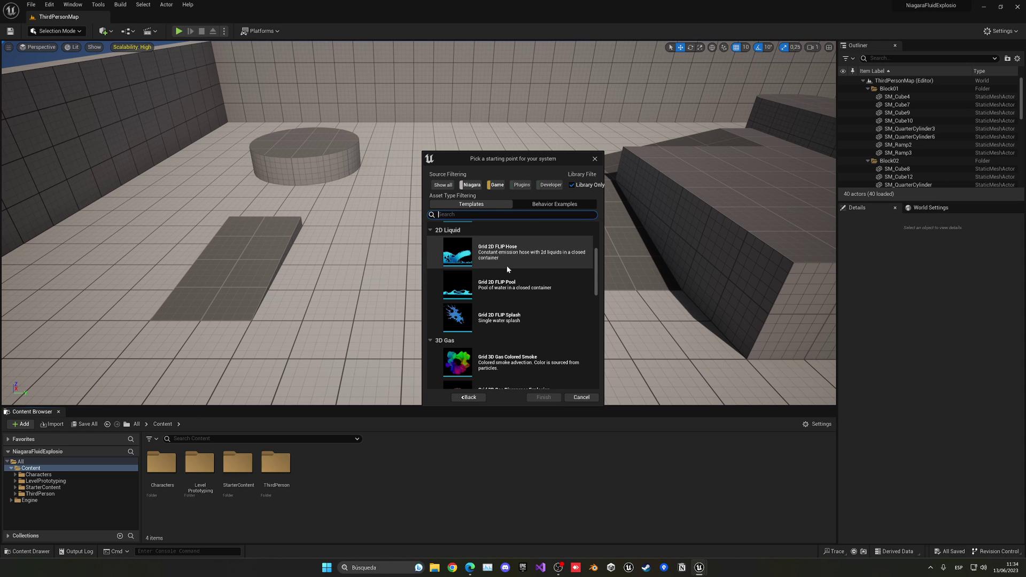
scroll(508, 269, "up", 6)
scroll(508, 268, "down", 4)
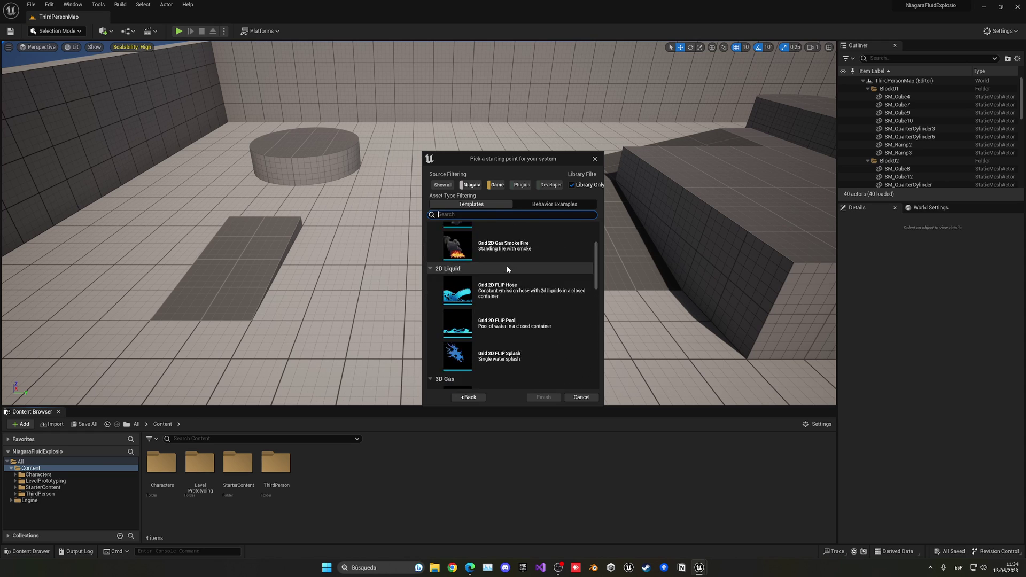
scroll(508, 268, "down", 6)
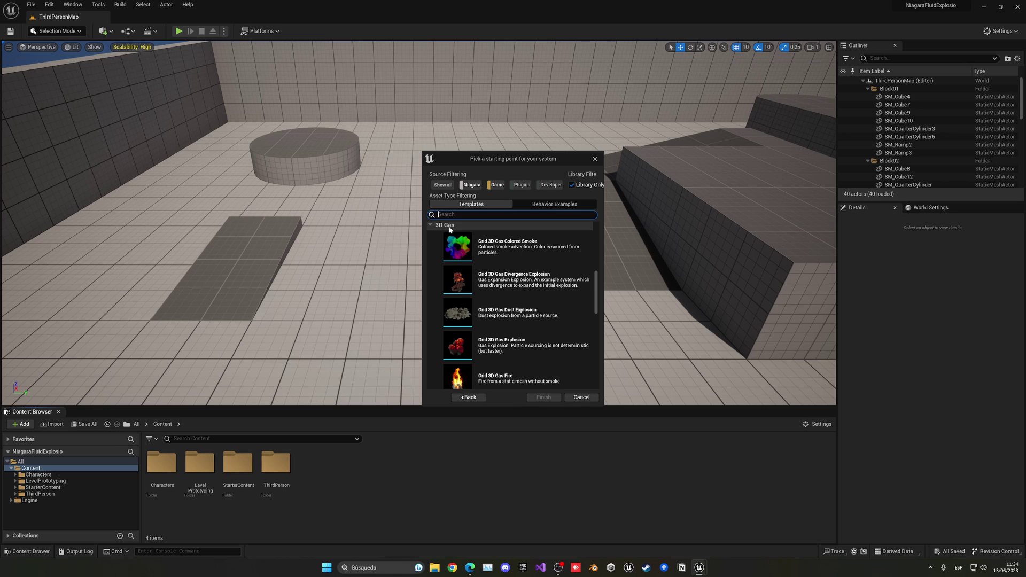
left_click(493, 346)
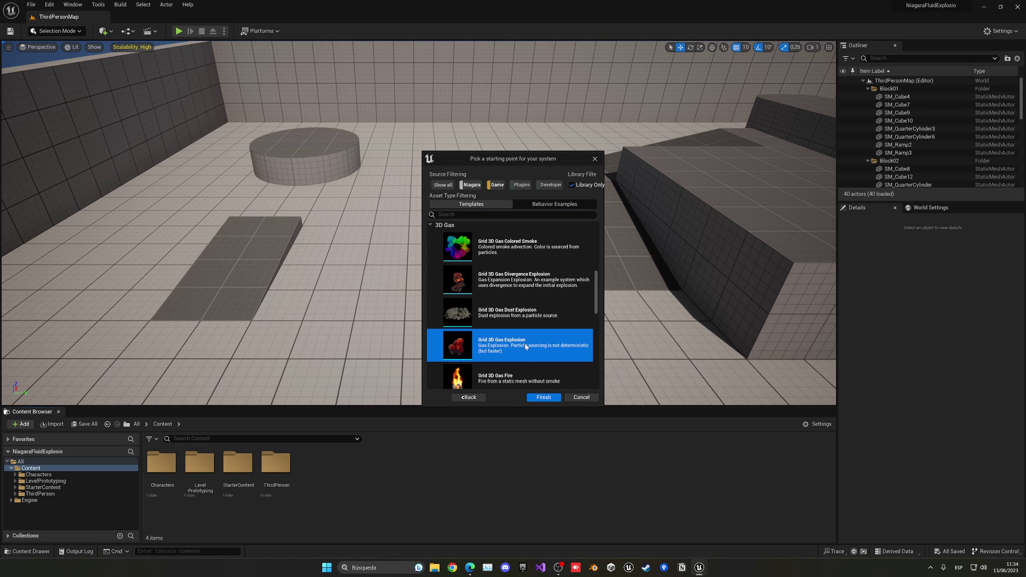
scroll(502, 308, "down", 1)
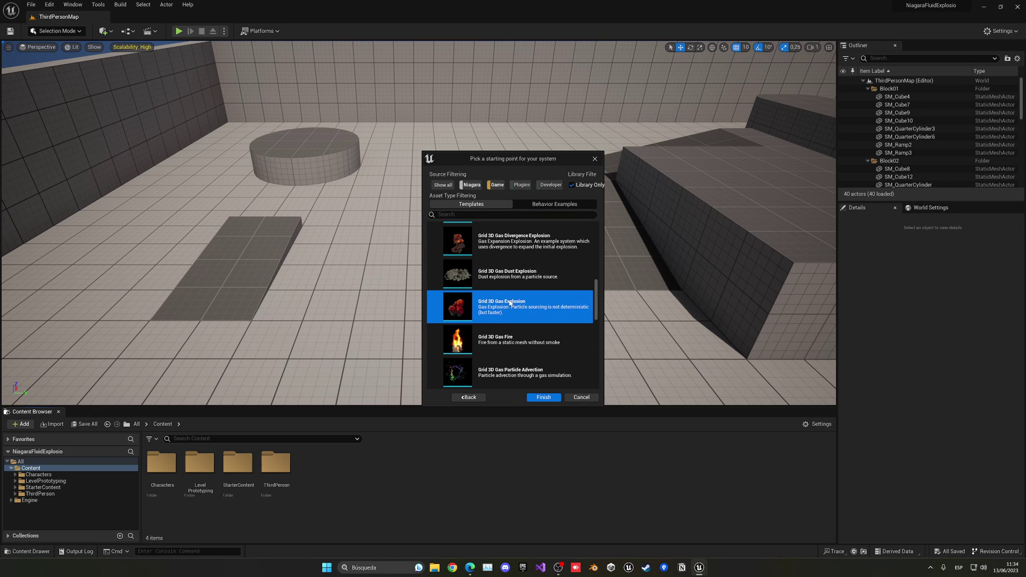
left_click(536, 396)
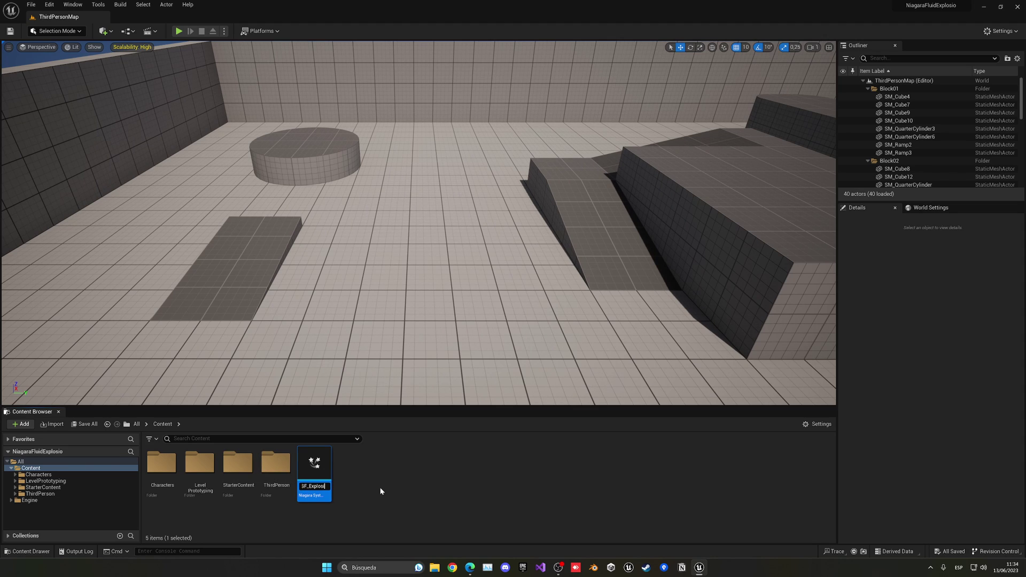
key("Return")
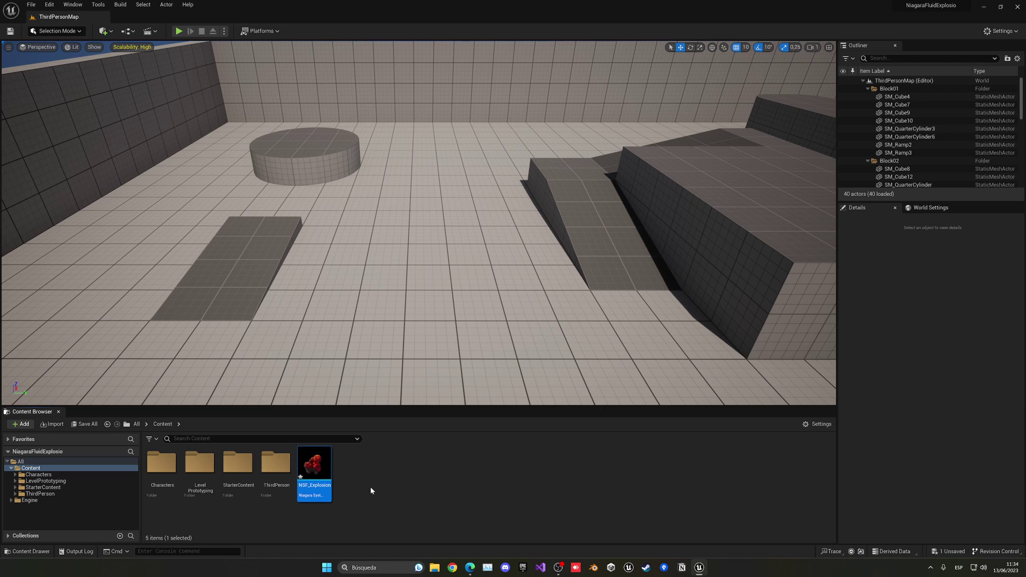
Place NSF_Explosion on the level floor between the ramps, at about X 1730, Y 1140, Z 0.
left_click_drag(317, 471, 422, 220)
right_click_drag(423, 220, 380, 152)
key("w")
key("s")
key("a")
key("d")
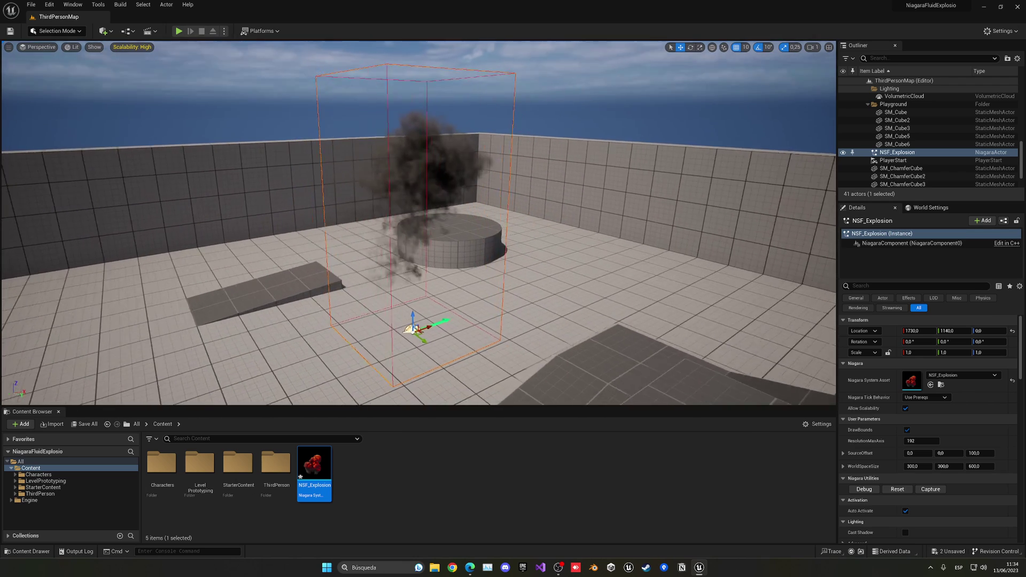
key("a")
right_click_drag(359, 235, 444, 241)
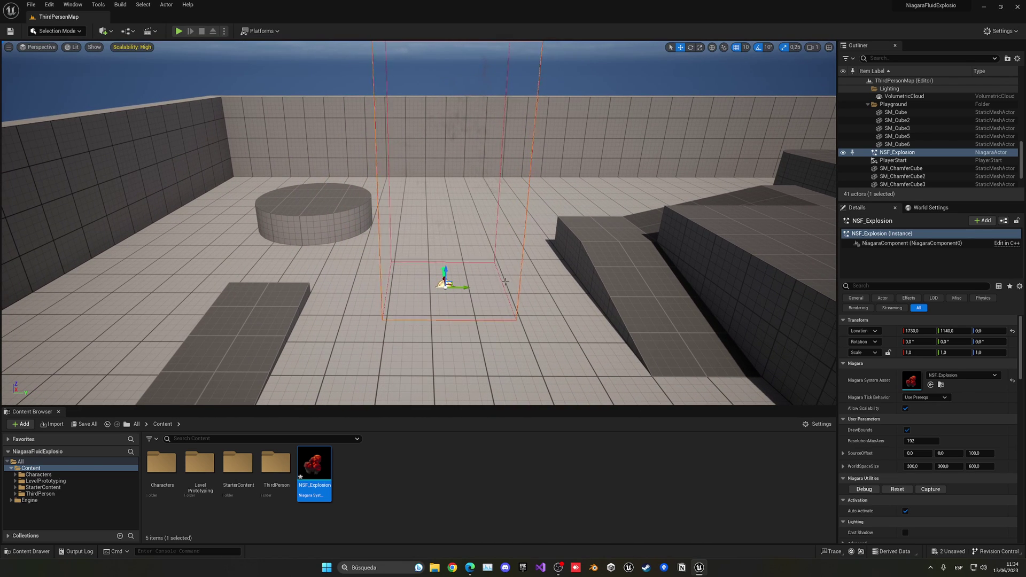
Set the placed explosion's WorldSpaceSize to 400, 400, 700 and save all changes.
left_click(912, 467)
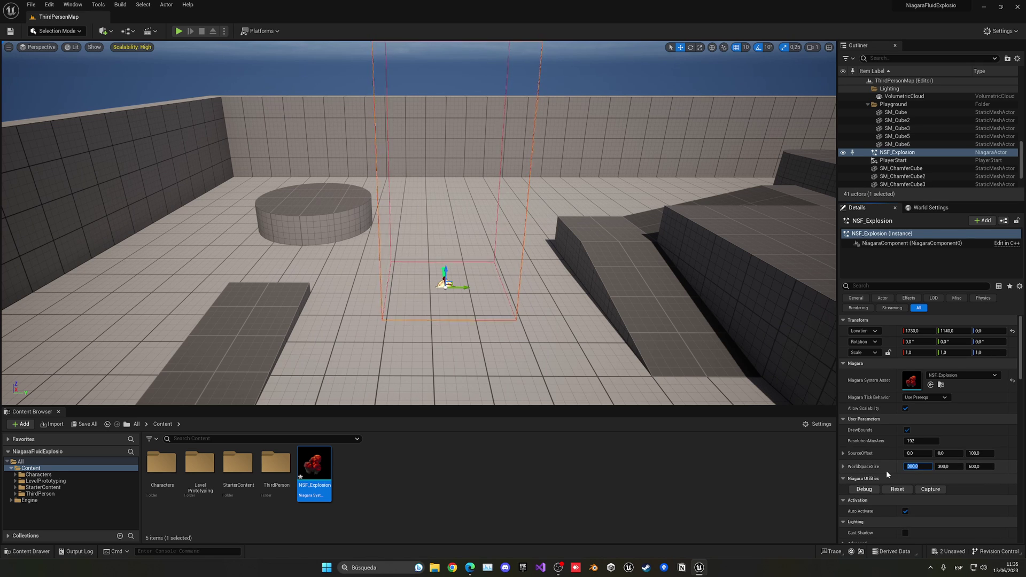
type("400")
key("Tab")
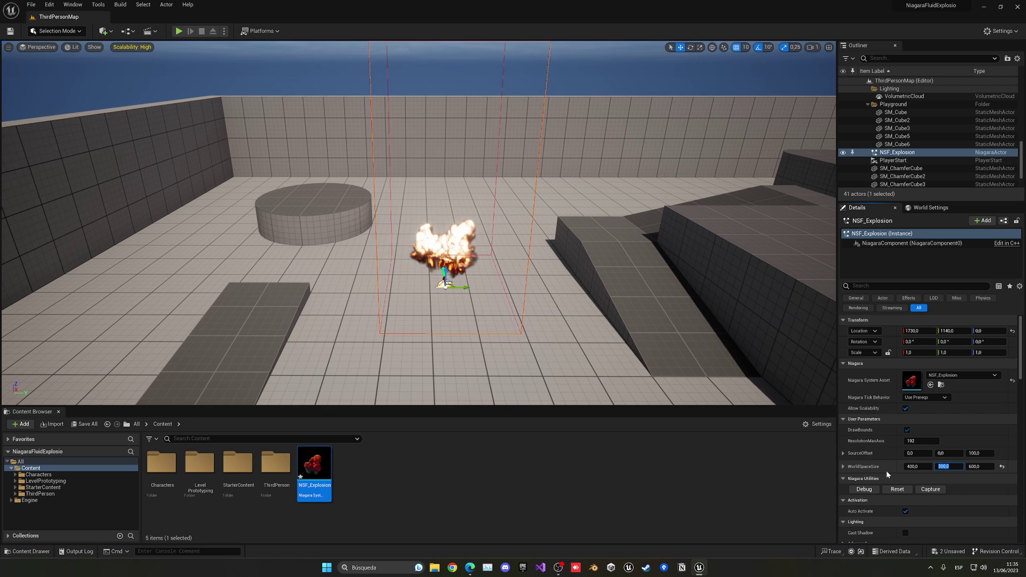
type("400")
key("Tab")
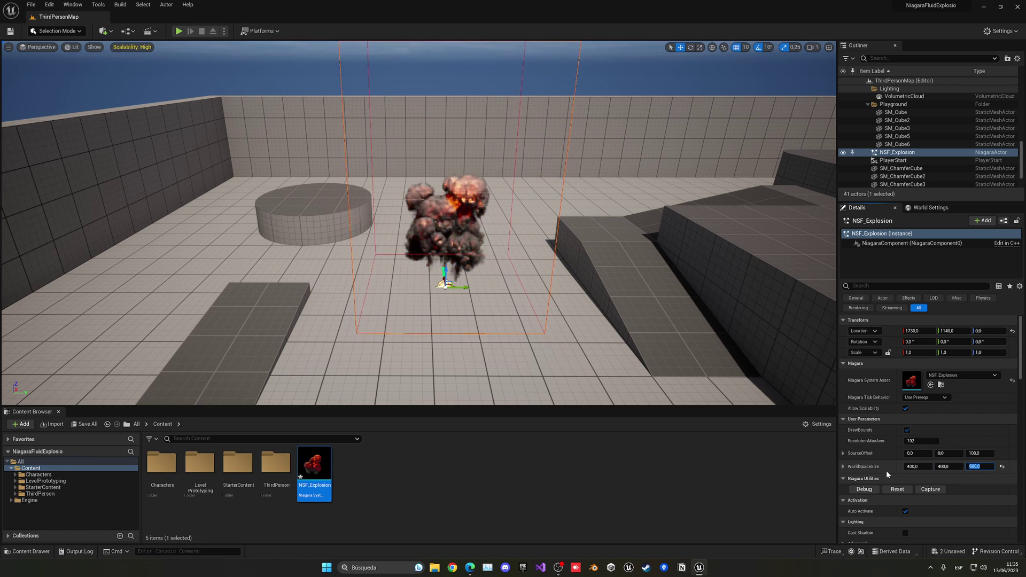
type("700")
key("Return")
right_click_drag(423, 198, 450, 151)
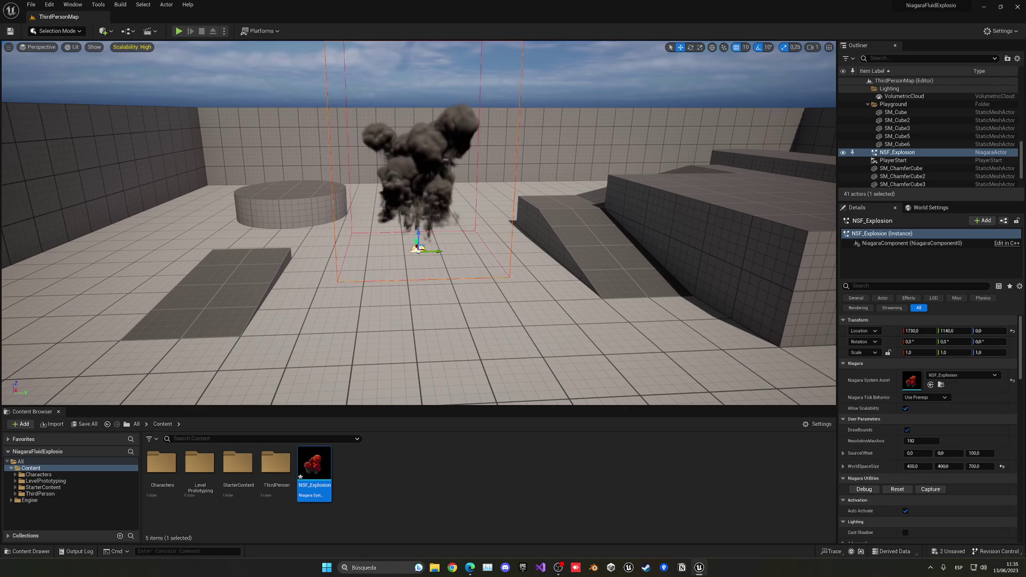
right_click_drag(406, 237, 401, 259)
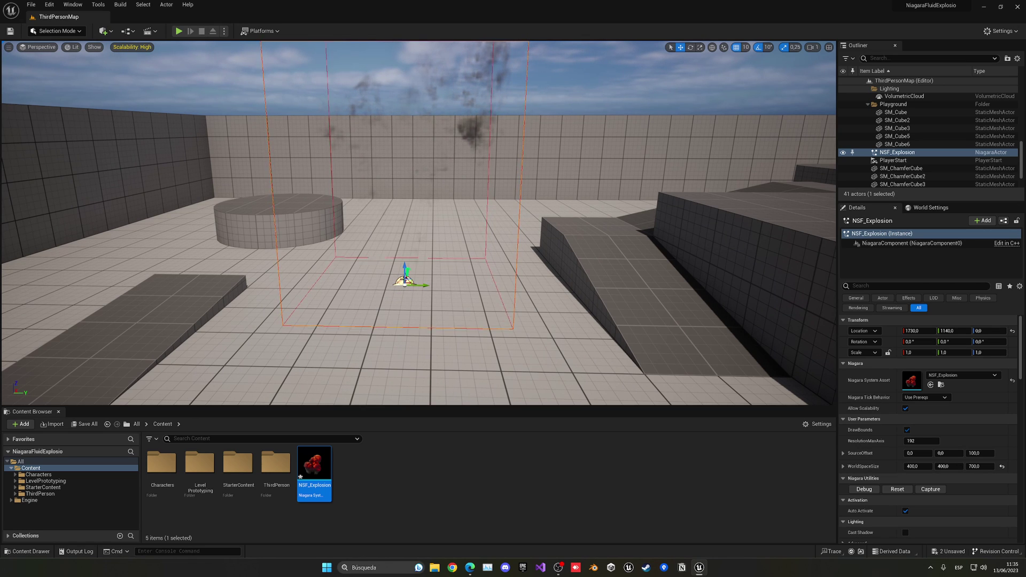
key("ctrl+shift+s")
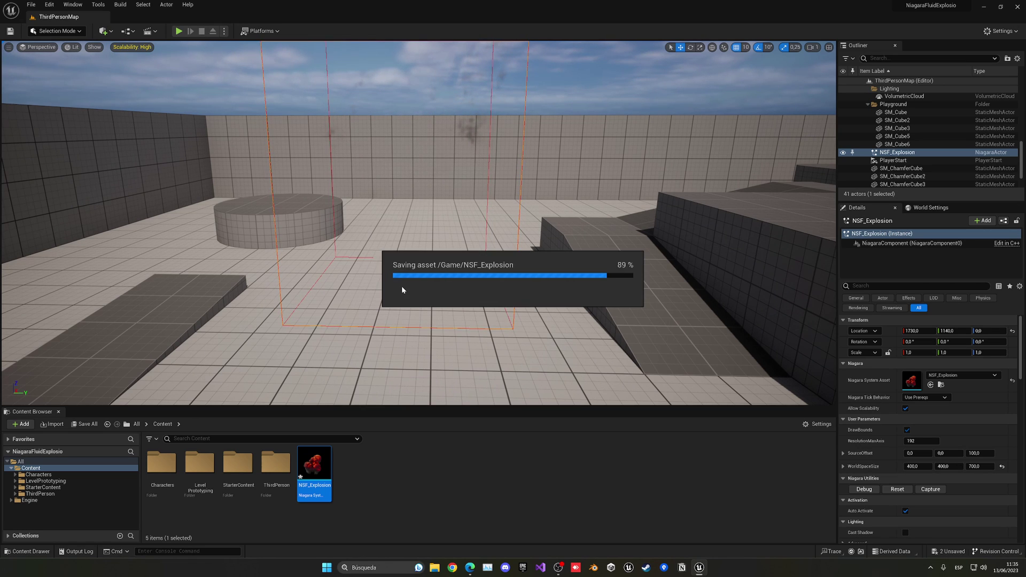
Start a second Niagara system in the Content folder from a template or behavior example.
left_click(367, 482)
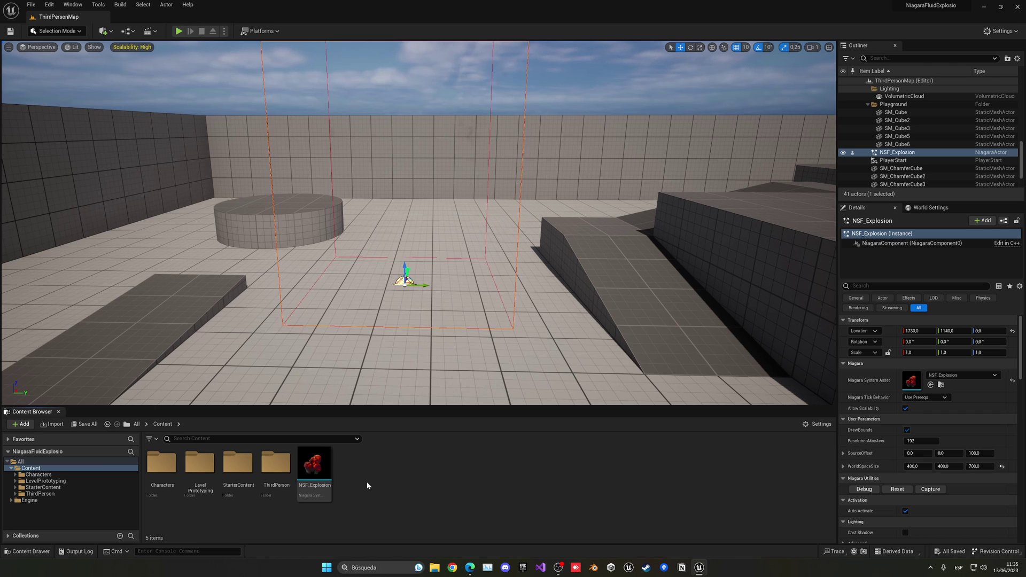
right_click(363, 473)
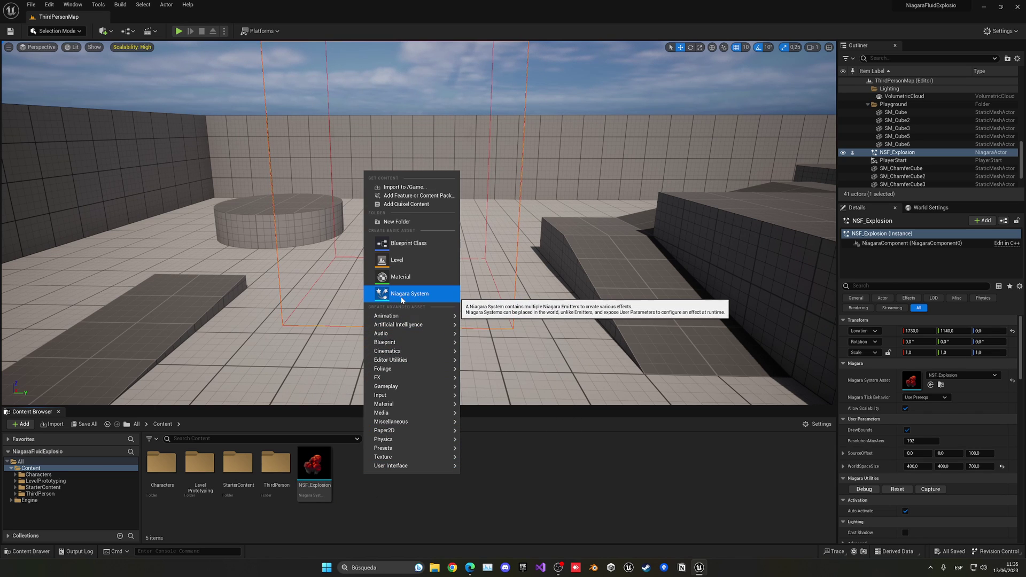
left_click(394, 295)
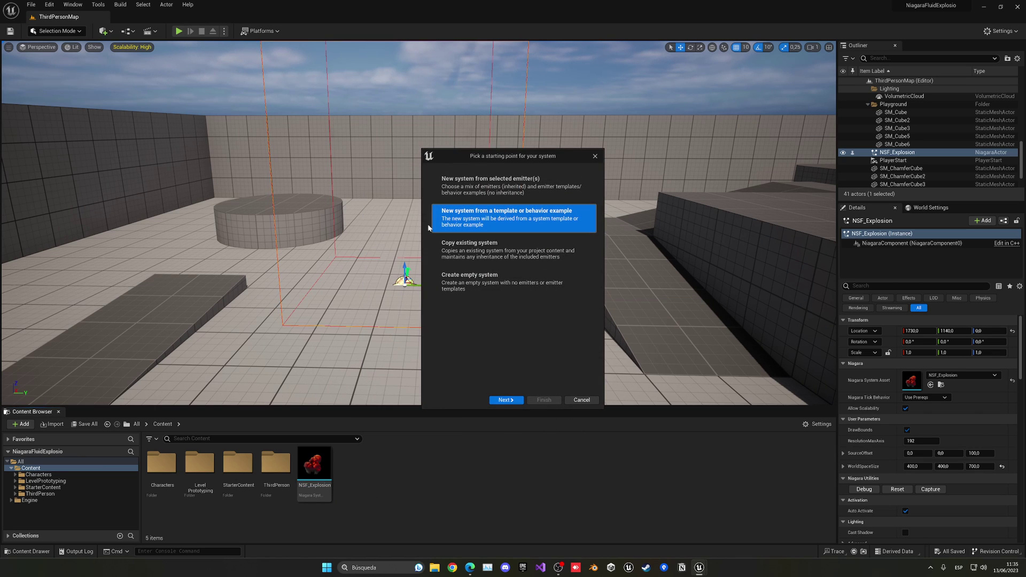
left_click(499, 400)
Choose the Grid 3D Gas Fire template as the starting point for the new Niagara system.
scroll(480, 319, "down", 5)
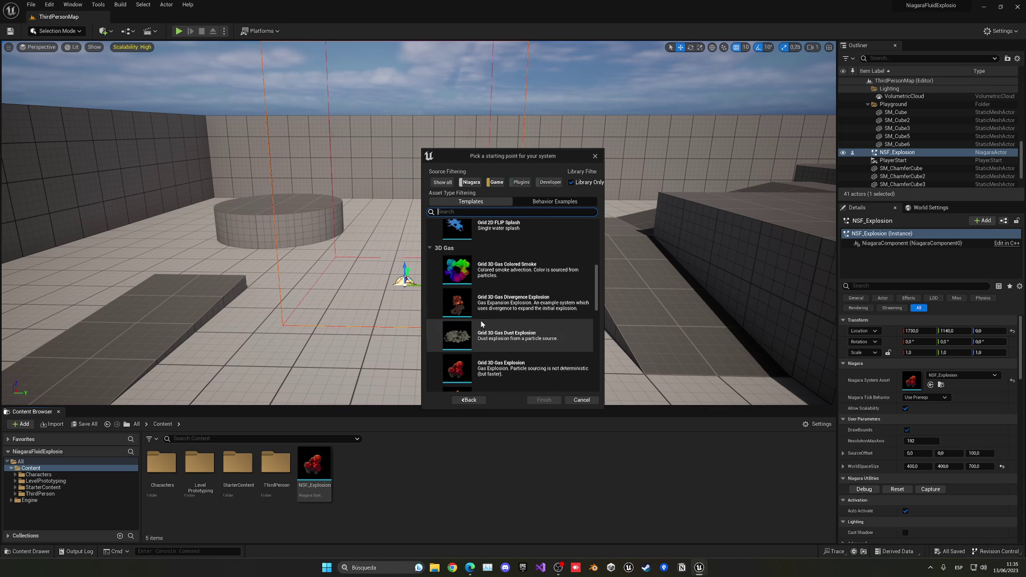
scroll(472, 312, "up", 5)
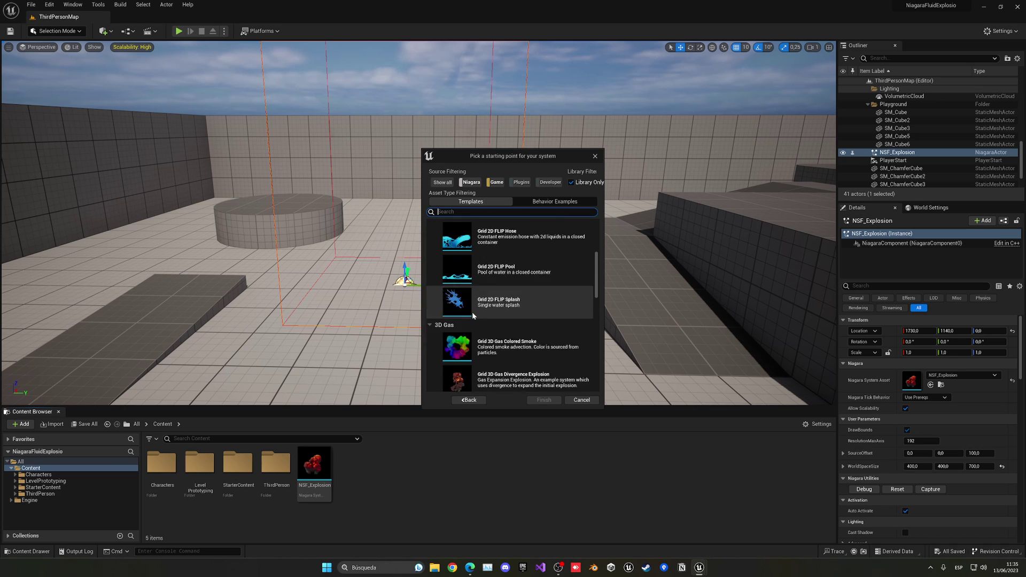
scroll(475, 316, "down", 5)
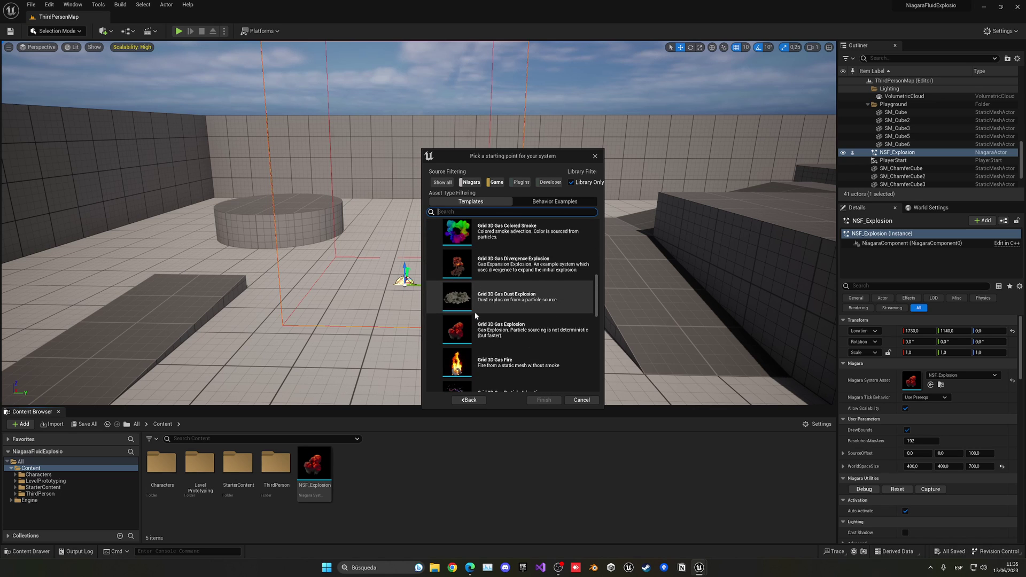
scroll(475, 316, "down", 1)
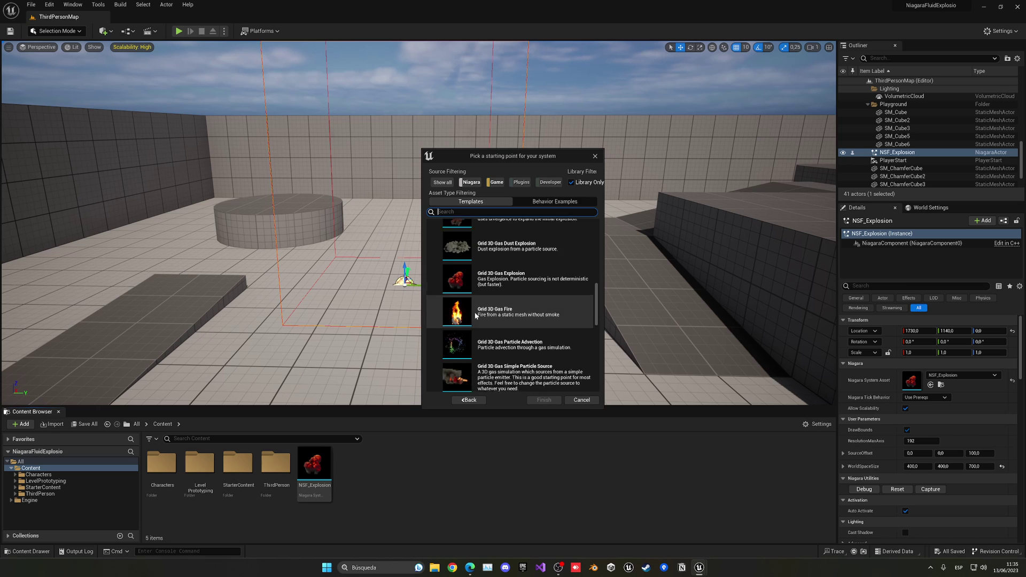
left_click(501, 302)
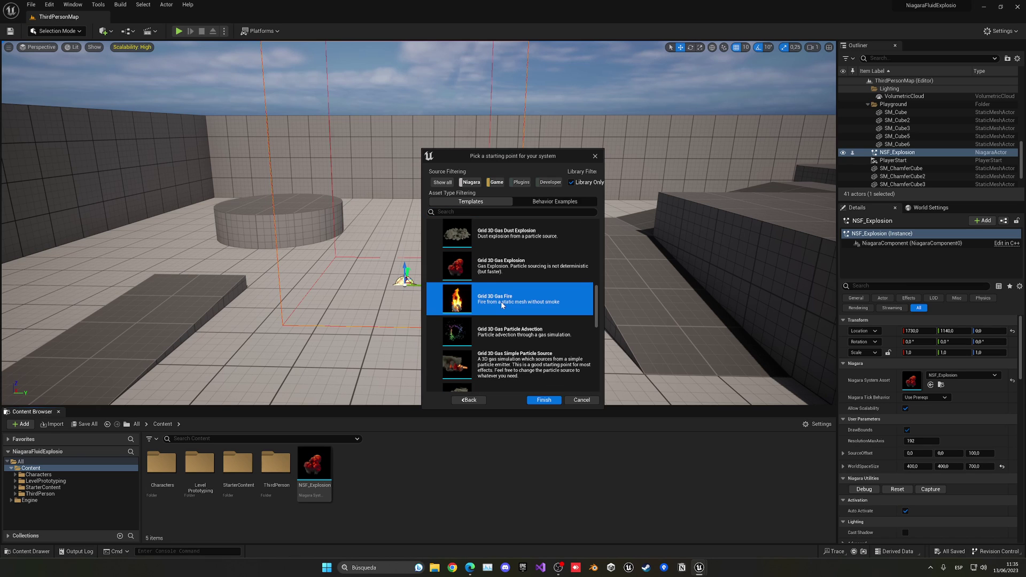
scroll(502, 301, "down", 1)
scroll(501, 304, "up", 2)
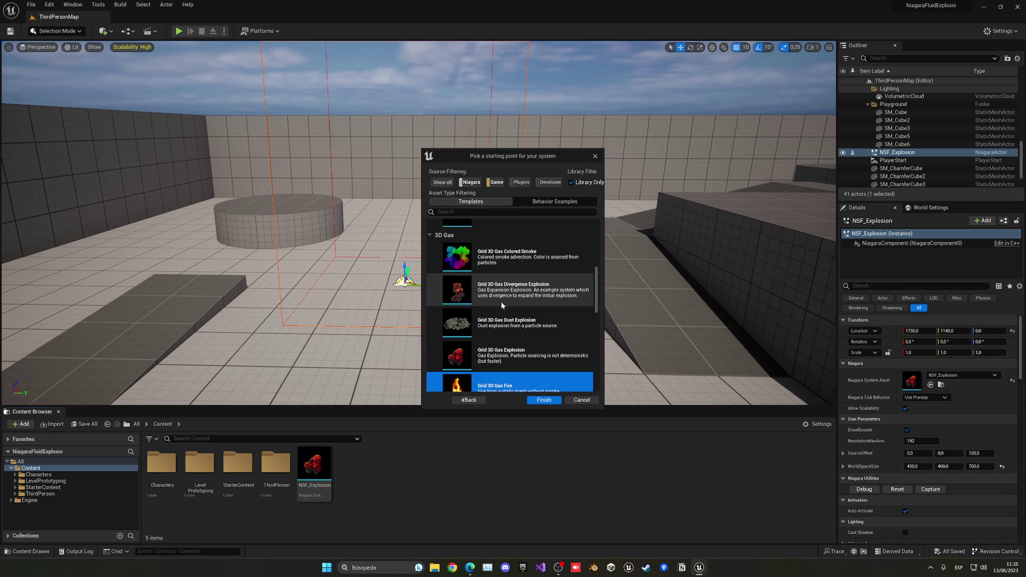
scroll(501, 304, "down", 5)
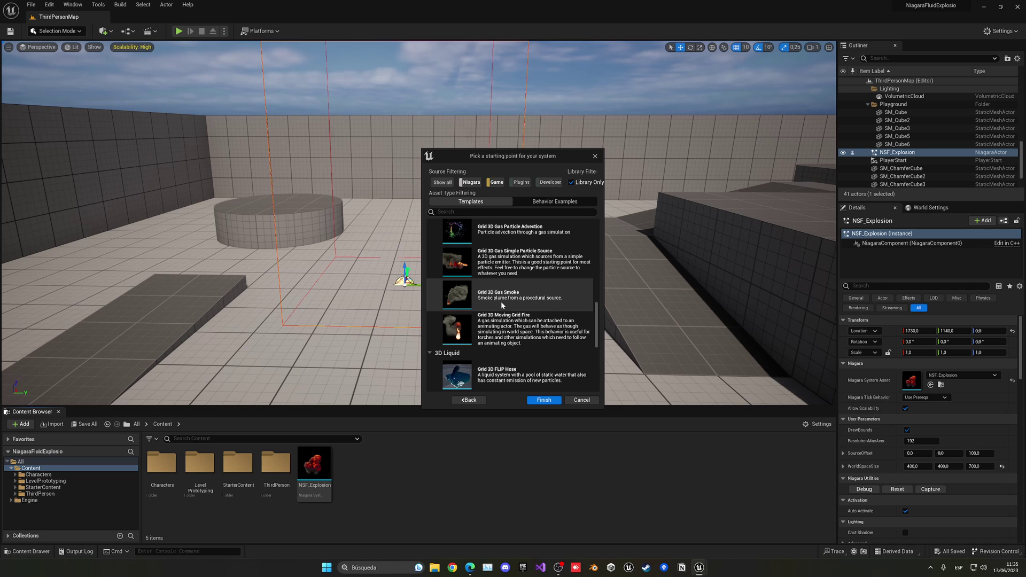
scroll(502, 304, "up", 2)
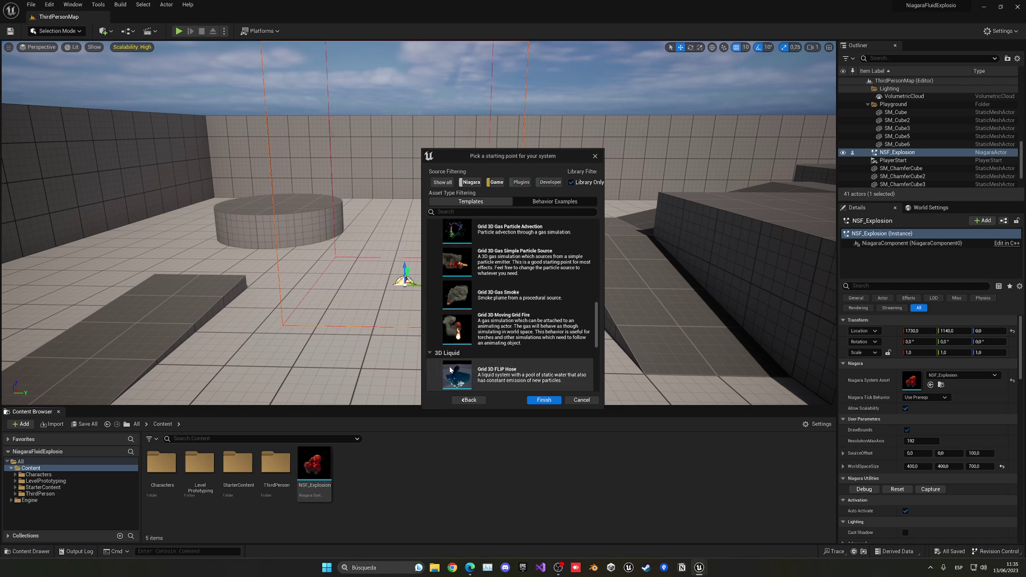
Create the Niagara system from the chosen template and name it NSF_FireFlames.
left_click(544, 399)
type("NS")
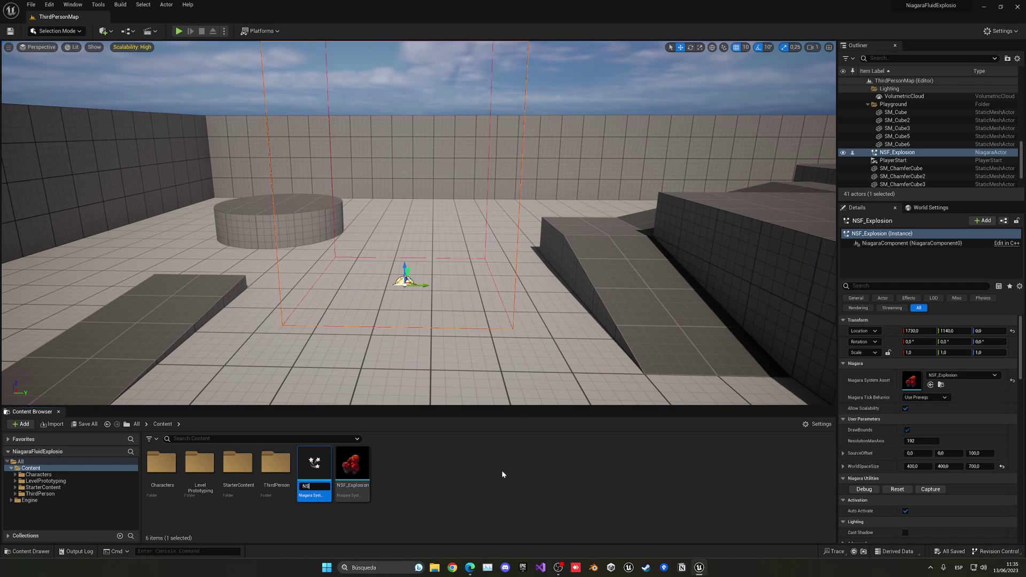
type("F_Fi")
type("reFlames")
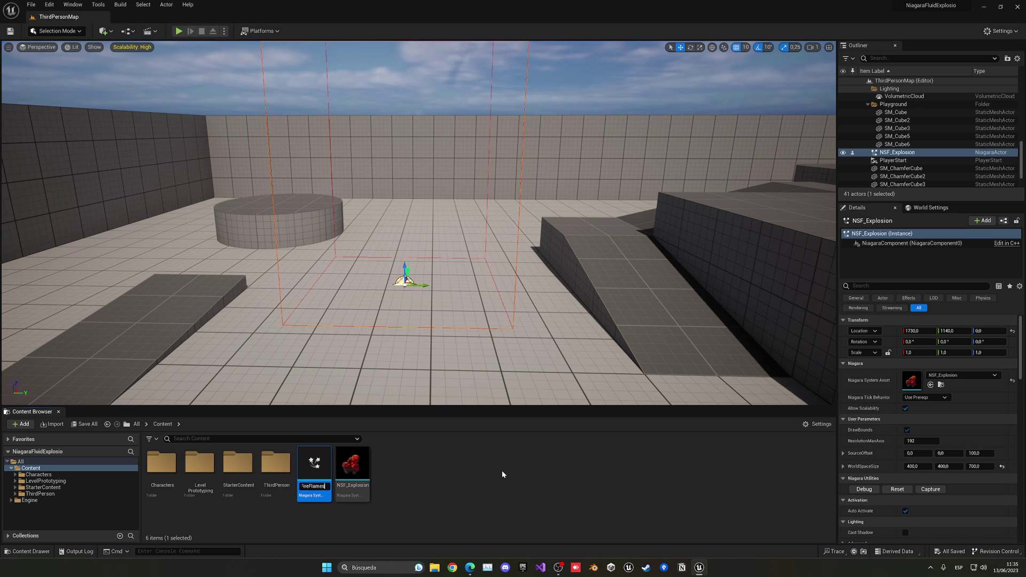
key("Return")
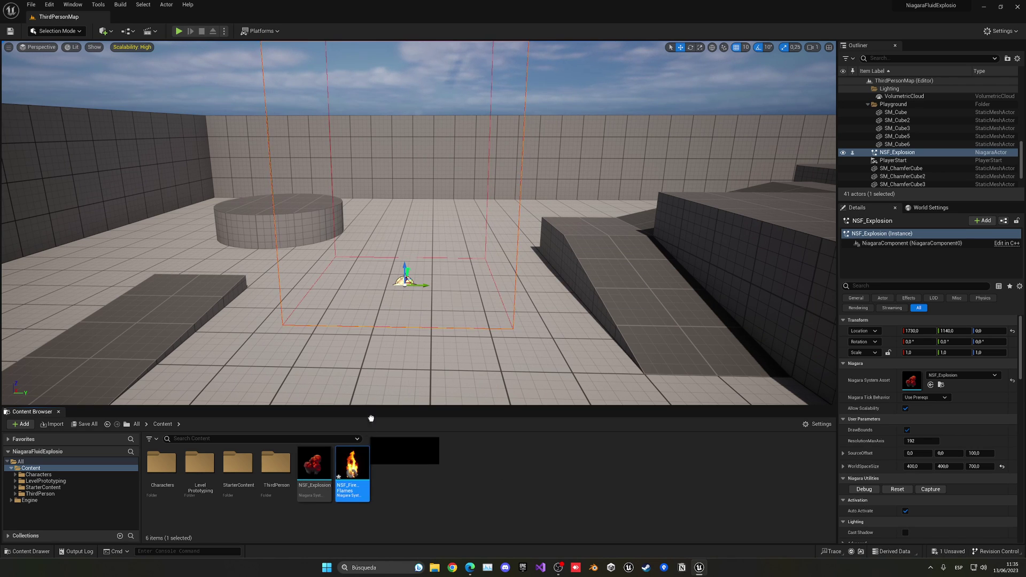
Place NSF_FireFlames on the floor beside the explosion's origin, at about X 1720, Y 1140, Z 0.
left_click_drag(371, 418, 403, 285)
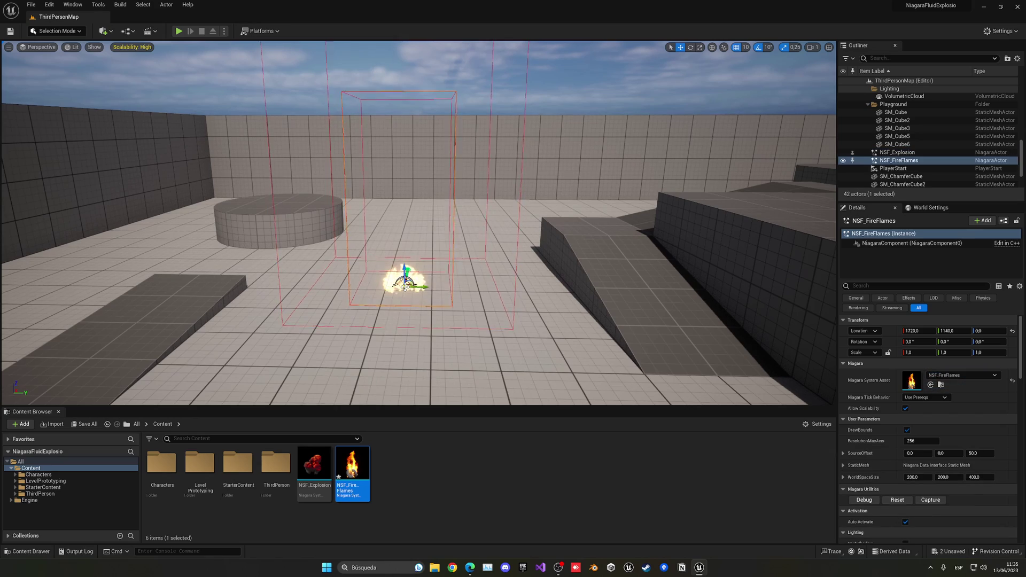
key("f")
key("s")
right_click_drag(452, 298, 467, 298)
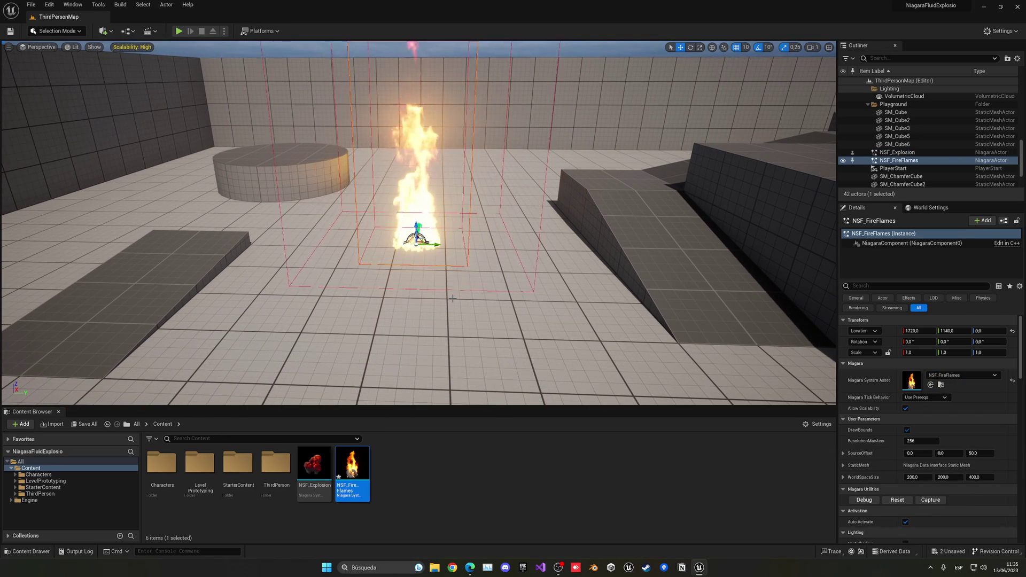
Open the Props folder inside StarterContent to reach its static meshes.
left_click(419, 465)
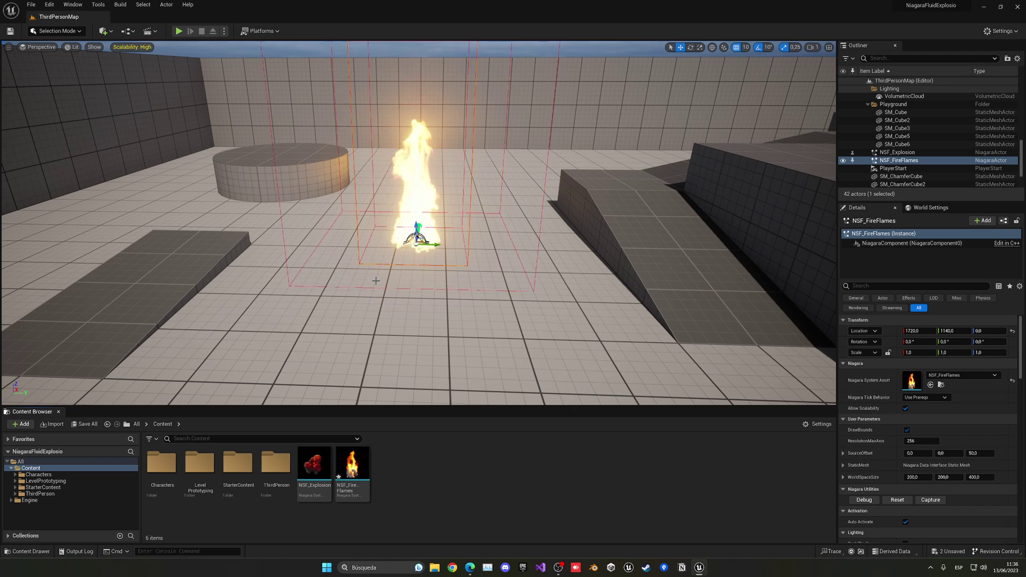
double_click(229, 483)
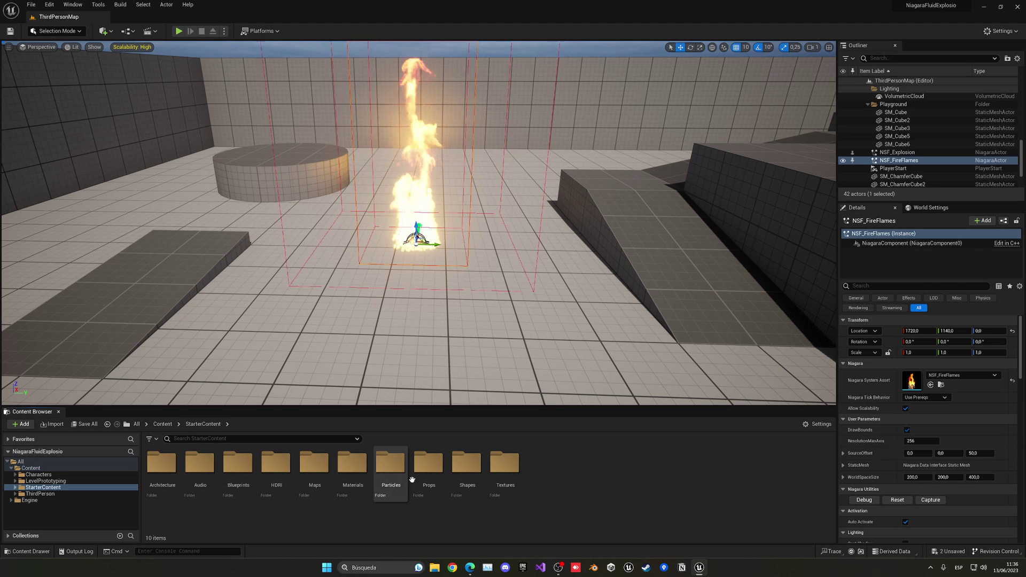
double_click(427, 465)
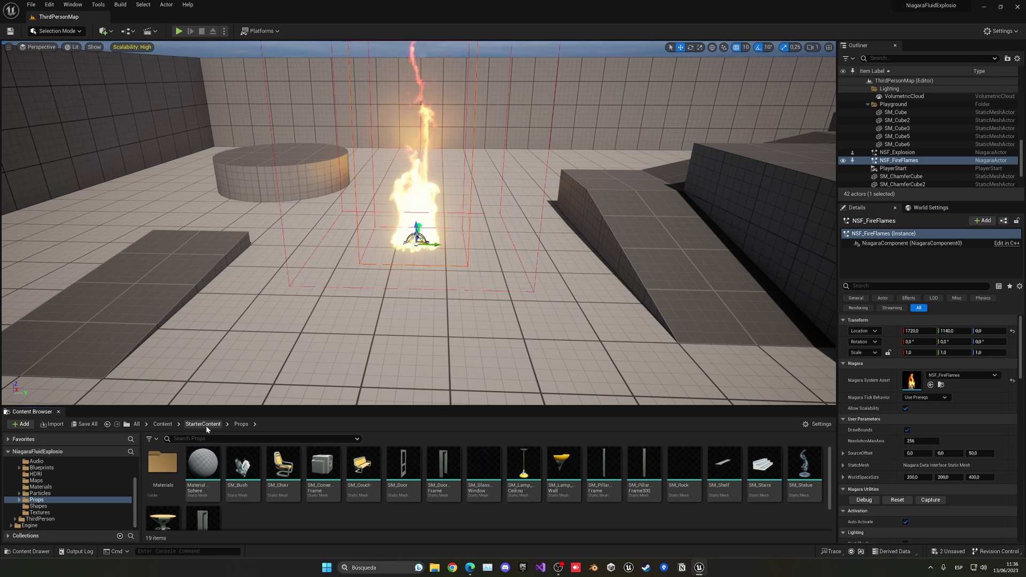
left_click(25, 424)
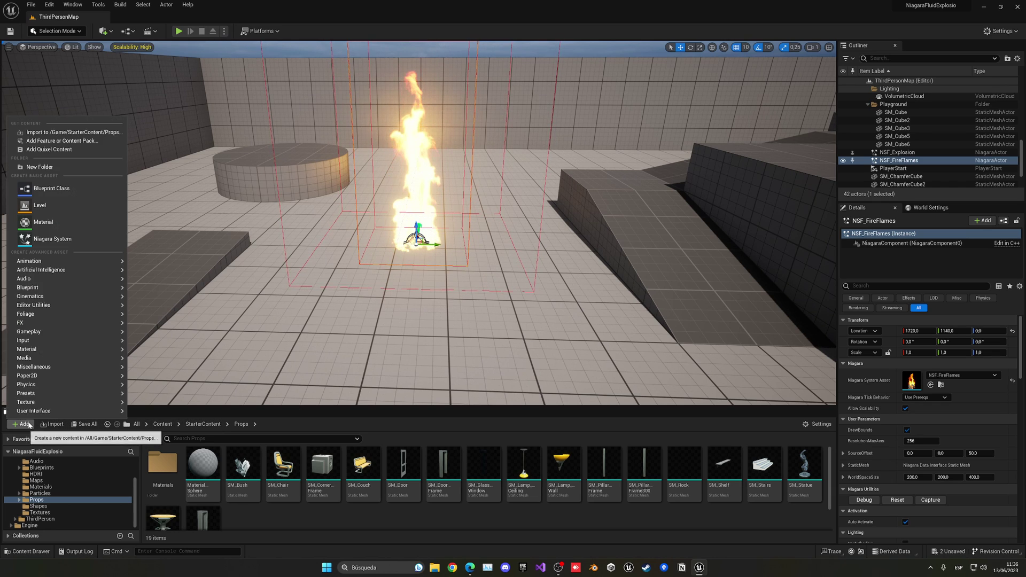
left_click(36, 142)
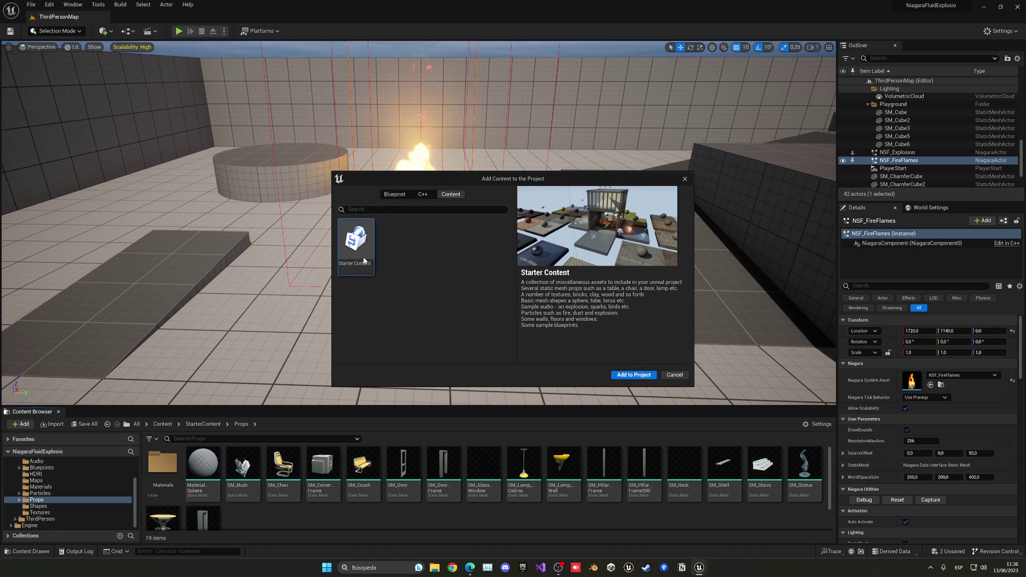
left_click(685, 178)
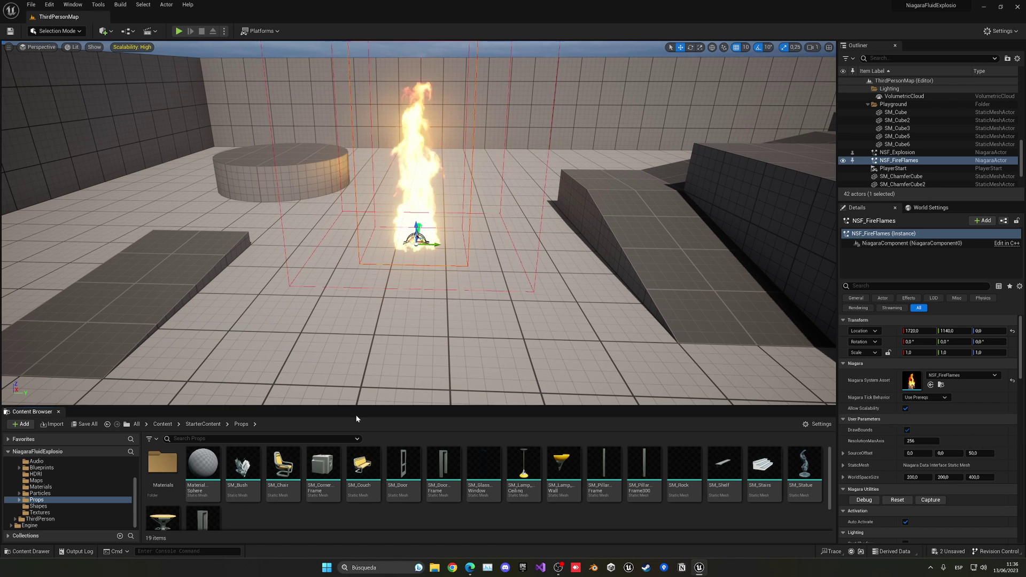
Place SM_Chair in the flames at X 1720, Y 1140, Z 0 and rotate it to about 220° around Z.
left_click_drag(282, 465, 417, 241)
key("e")
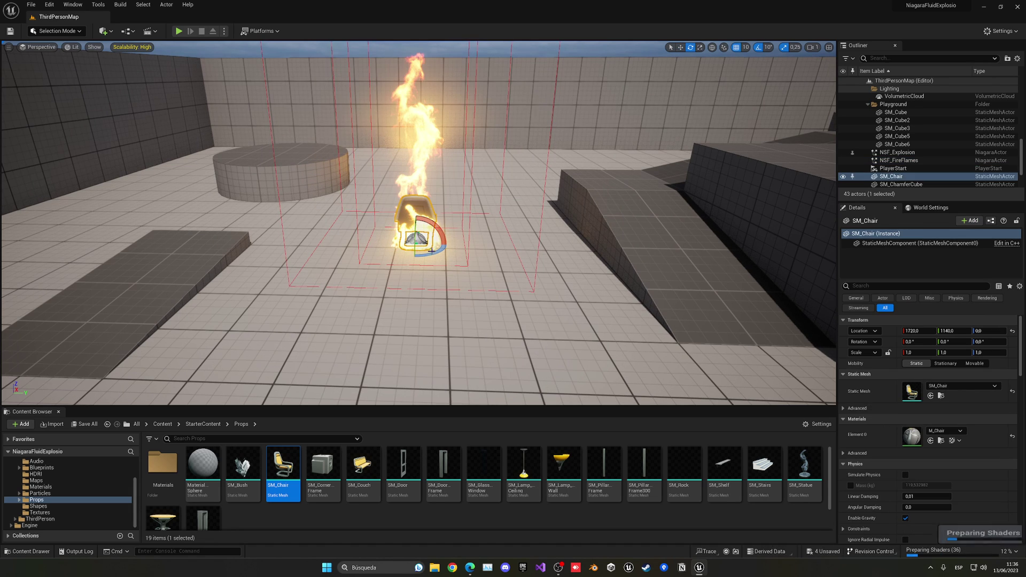
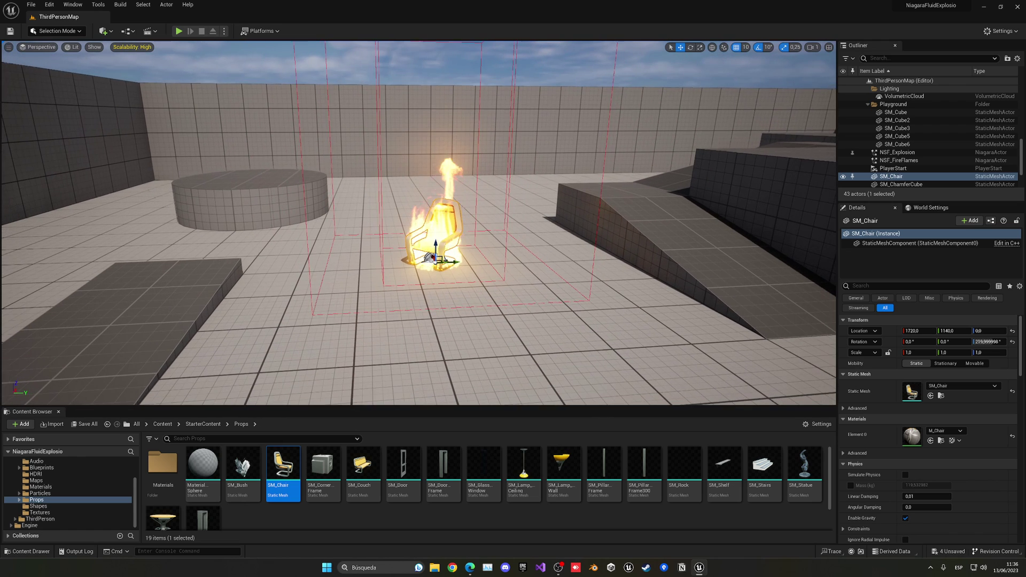
In Fracture mode, create a geometry collection from the chair in the Content folder, named SM_Chair_Chaos.
left_click(63, 31)
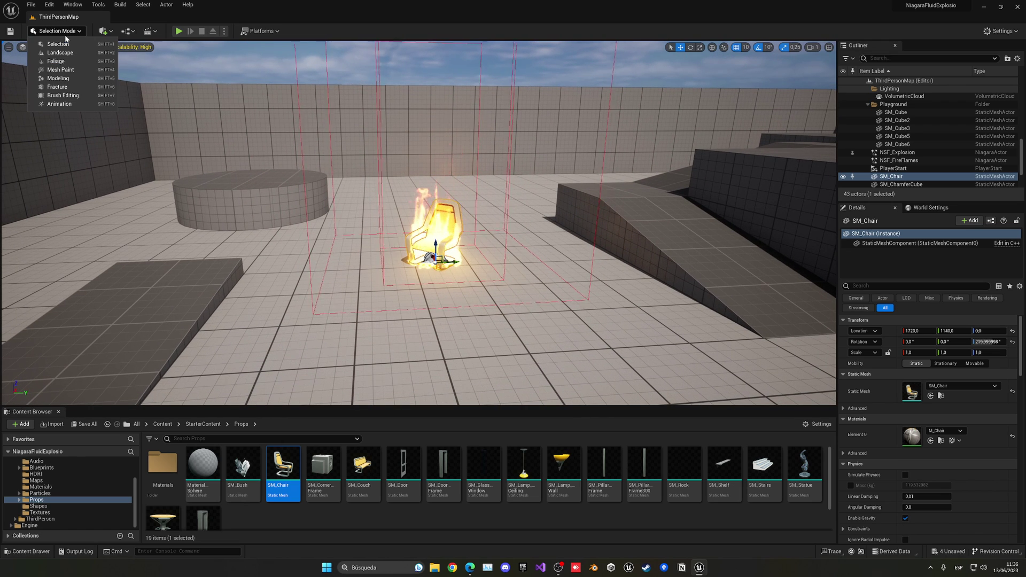
left_click(65, 87)
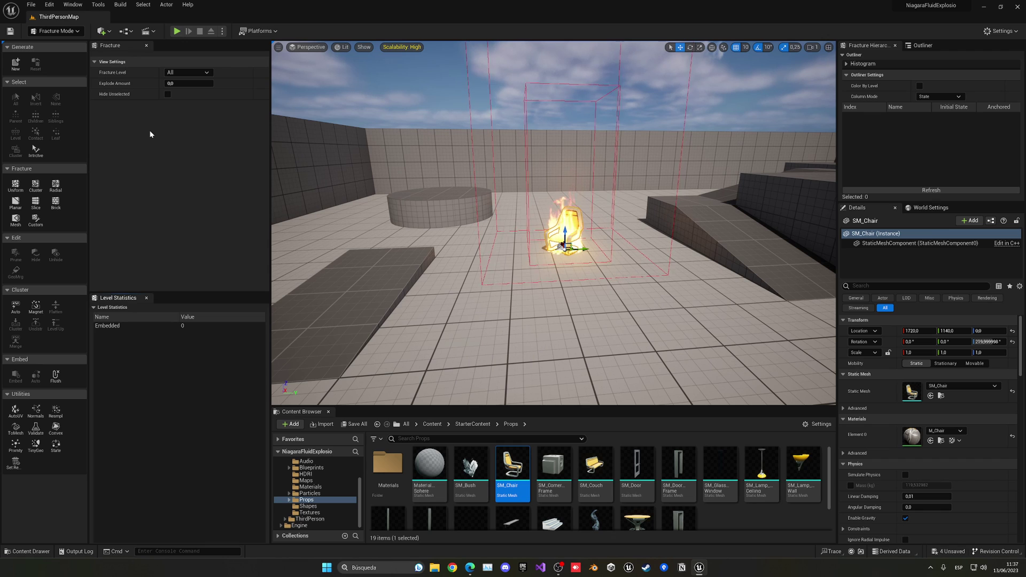
left_click(9, 68)
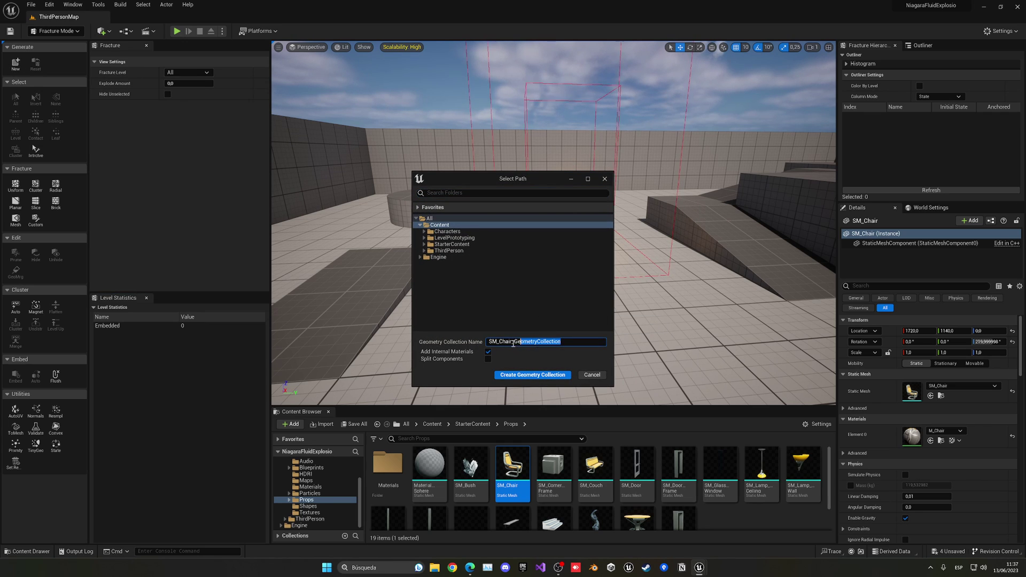
left_click_drag(513, 343, 513, 345)
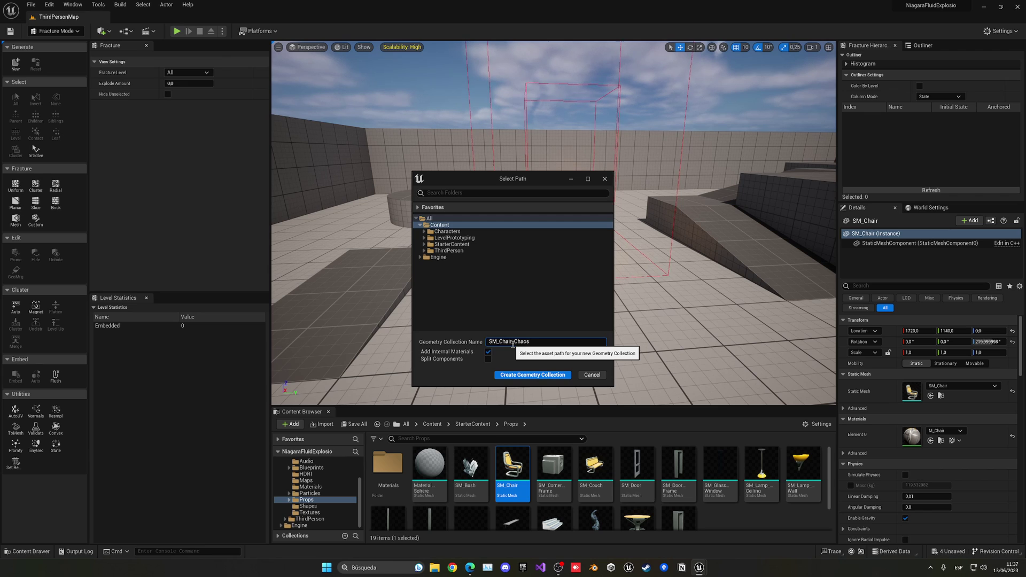
left_click(543, 375)
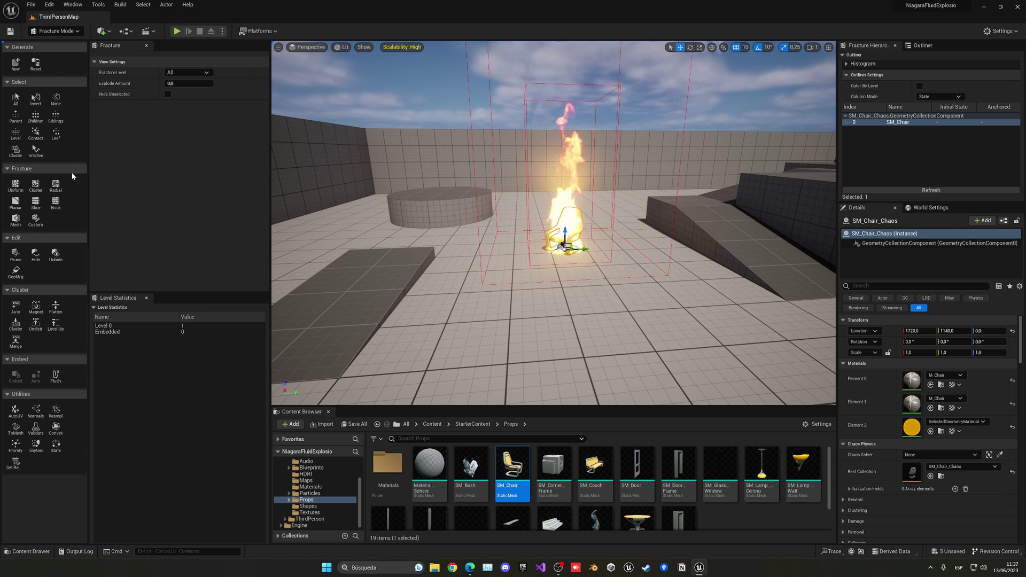
Start a Uniform fracture on SM_Chair_Chaos and move the chair out of the flames to X 1420.
left_click(15, 187)
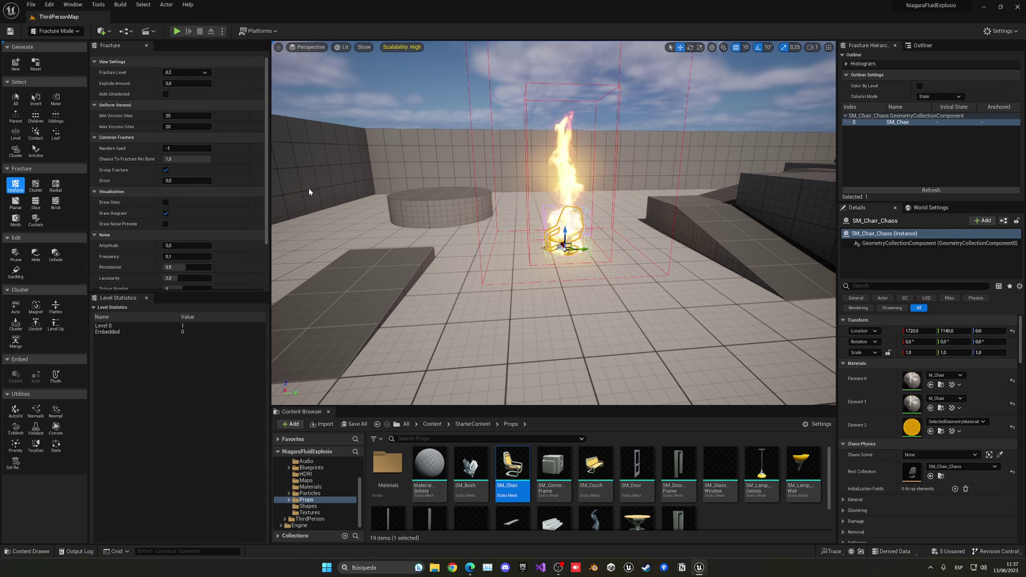
key("w")
right_click_drag(311, 192, 387, 192)
key("a")
key("s")
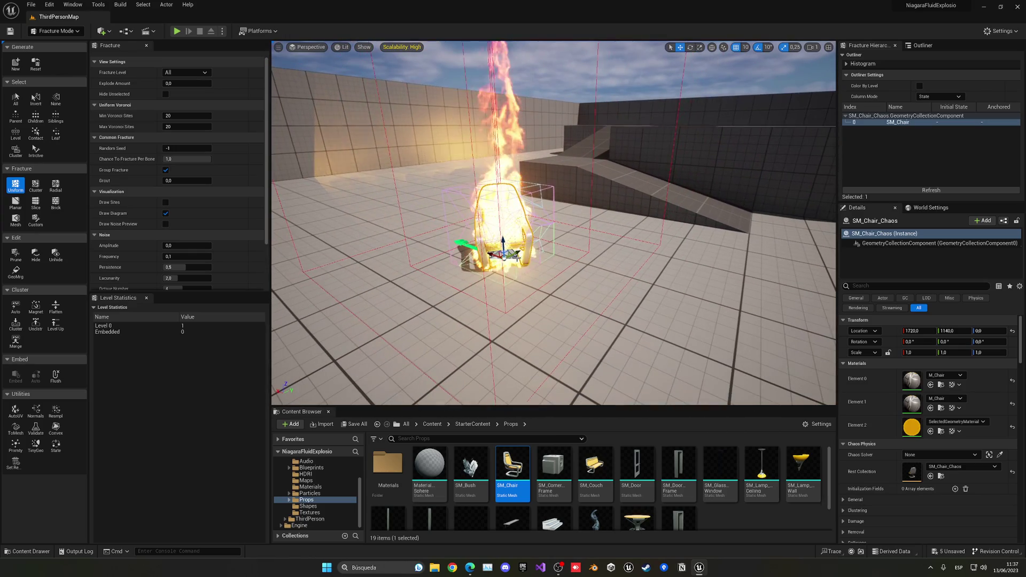
left_click_drag(481, 251, 692, 277)
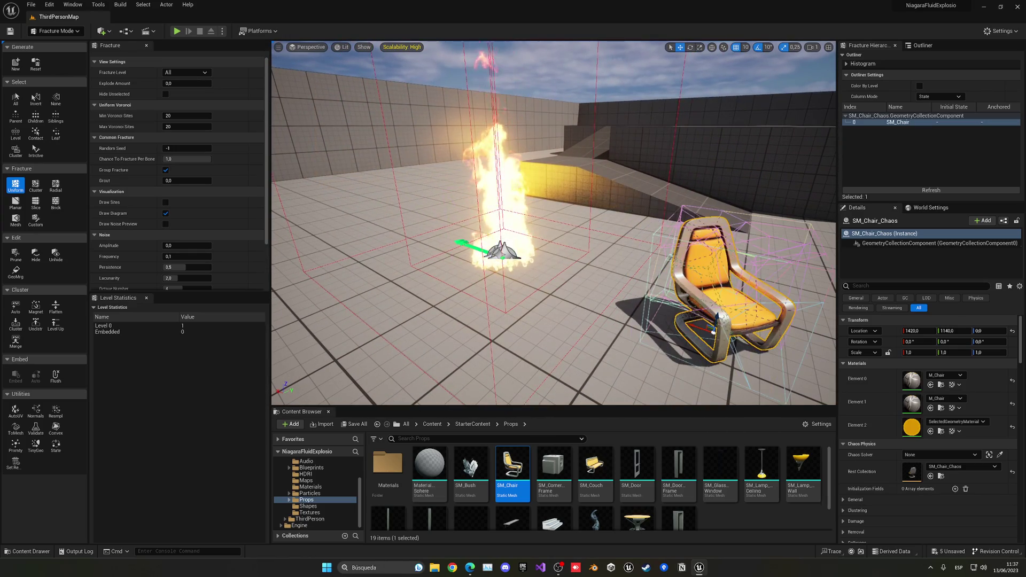
key("d")
right_click_drag(692, 277, 635, 281)
left_click_drag(506, 307, 532, 311, "alt")
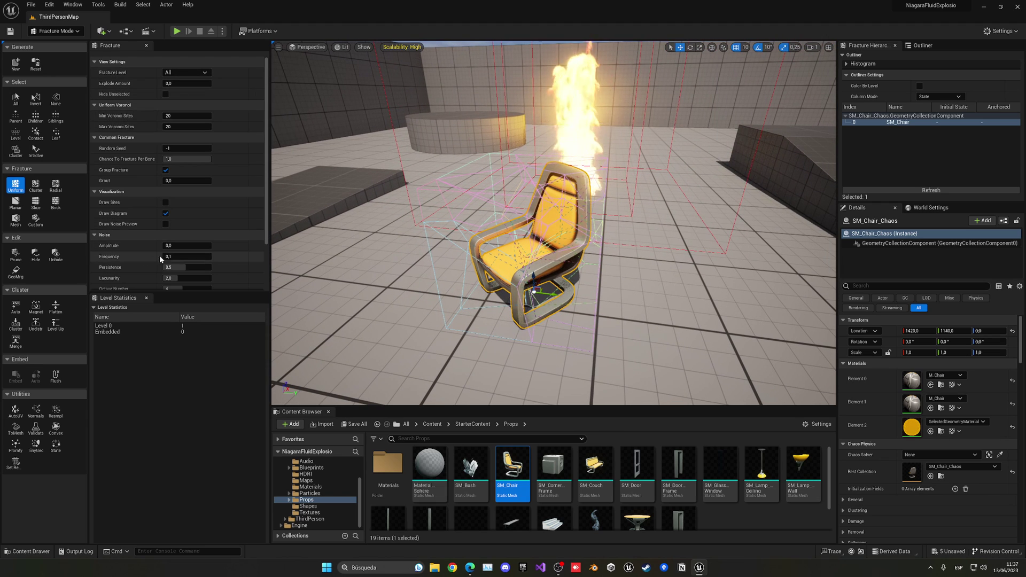
Set the Uniform fracture's noise amplitude to about 0.075, its frequency to about 4.91 and Min Voronoi Sites to 30.
left_click_drag(177, 246, 221, 259)
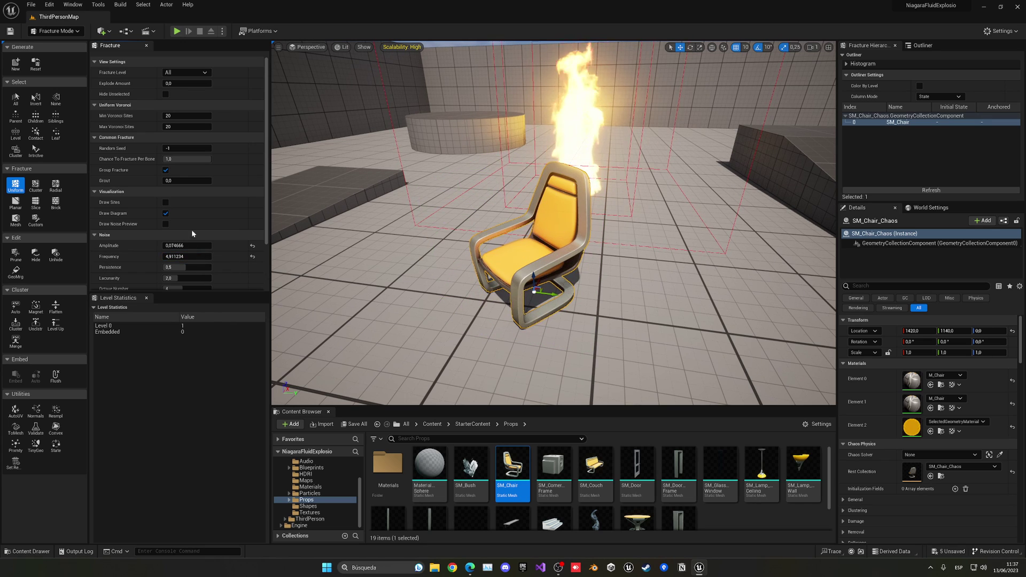
left_click_drag(172, 117, 211, 117)
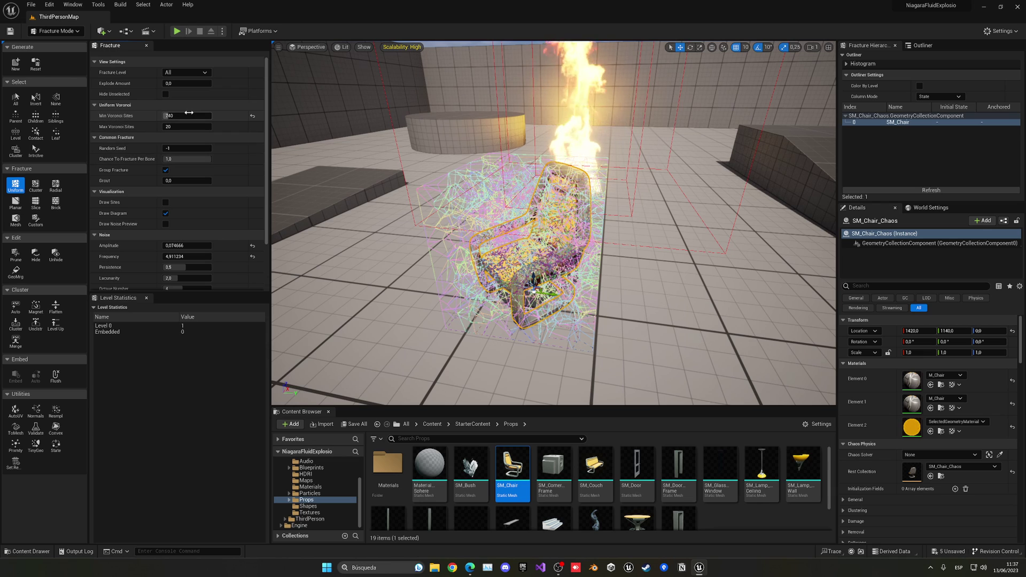
key("Return")
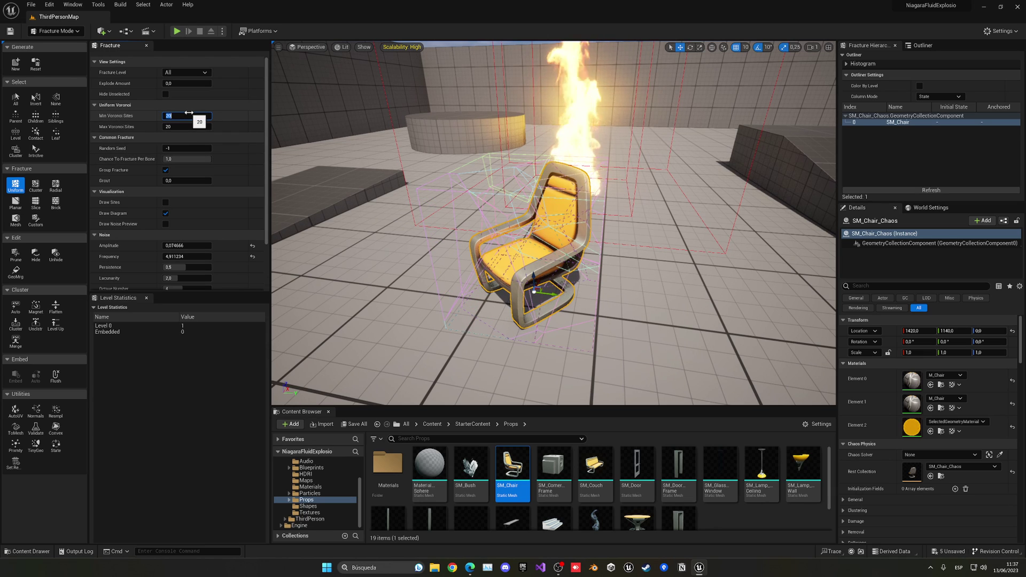
type("30")
key("Return")
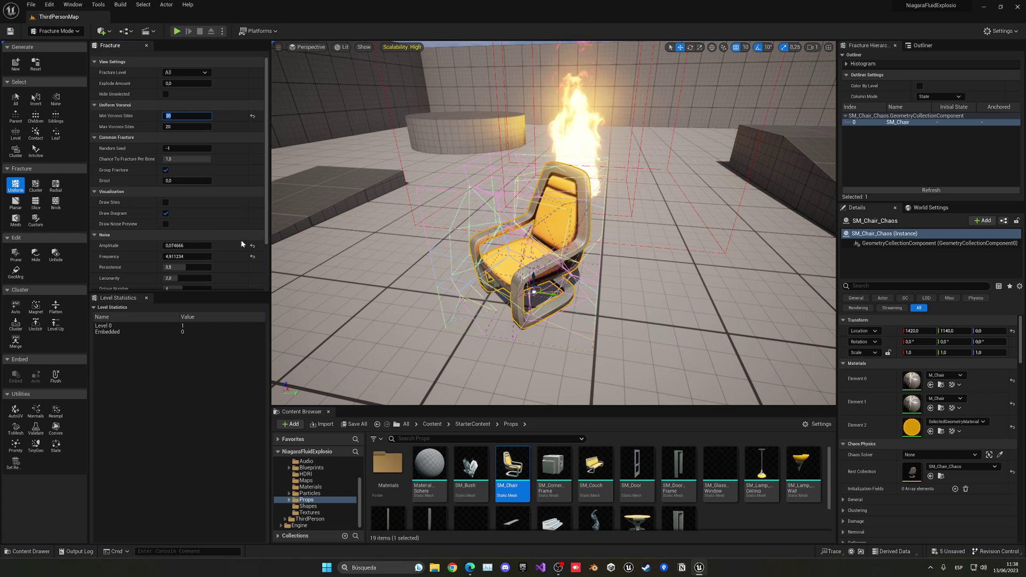
scroll(242, 244, "down", 3)
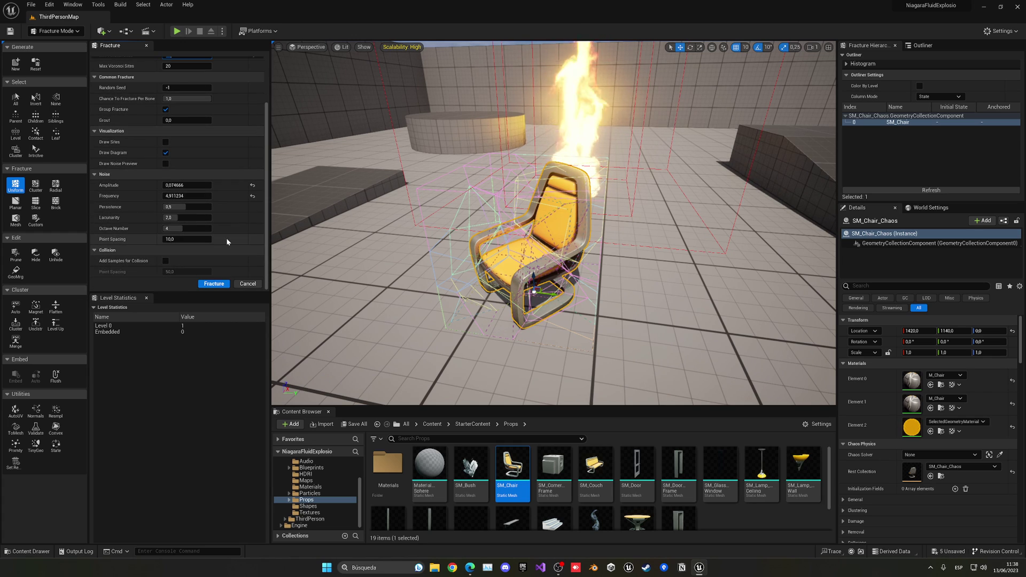
Apply the Uniform fracture to SM_Chair_Chaos and return the editor to Selection mode.
left_click(214, 285)
scroll(933, 158, "down", 2)
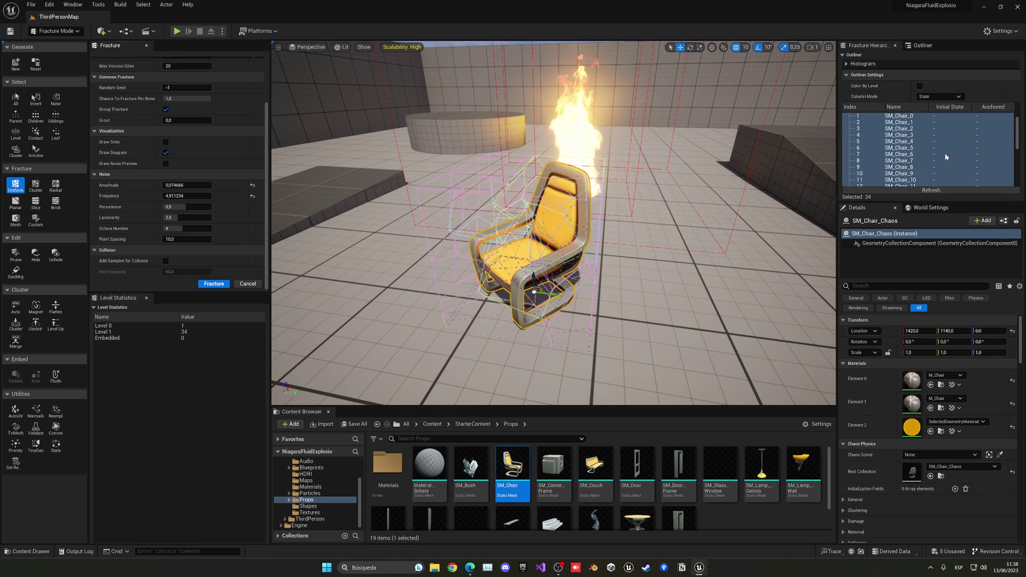
scroll(907, 154, "up", 6)
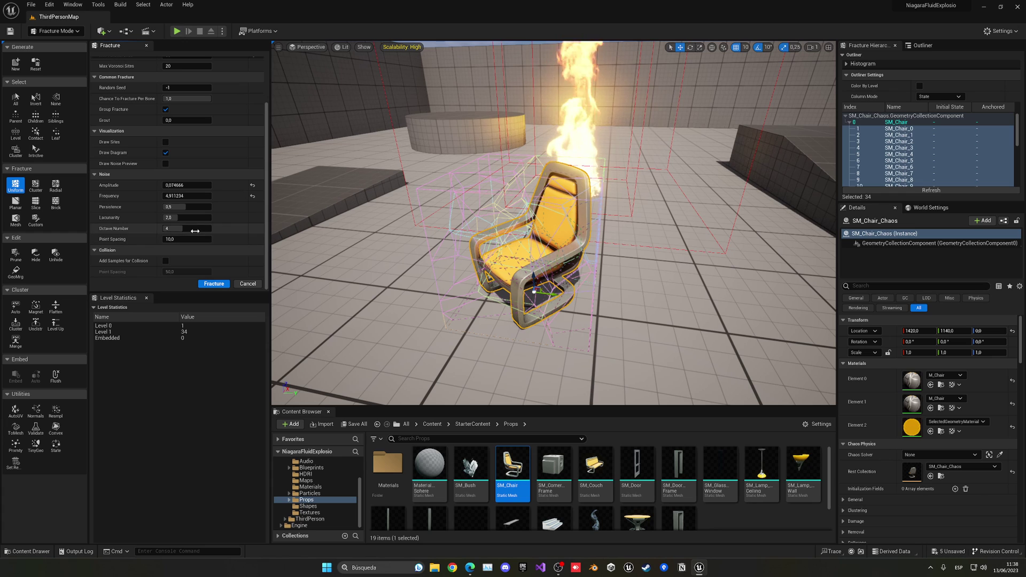
scroll(182, 133, "up", 3)
mouse_move(165, 84)
left_mouse_down()
mouse_move(212, 84)
mouse_move(168, 83)
left_mouse_up()
left_click(47, 30)
left_click(66, 46)
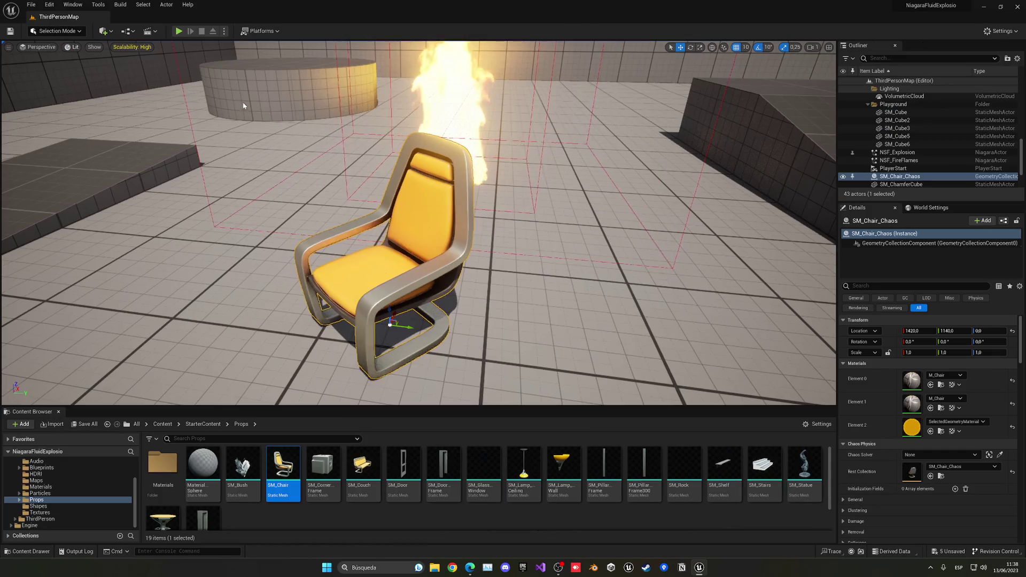
Play the level and run the character into the fractured chair to test whether it breaks, and stop the session.
right_click_drag(242, 105, 374, 110)
key("a")
key("s")
right_click_drag(578, 233, 417, 219)
key("d")
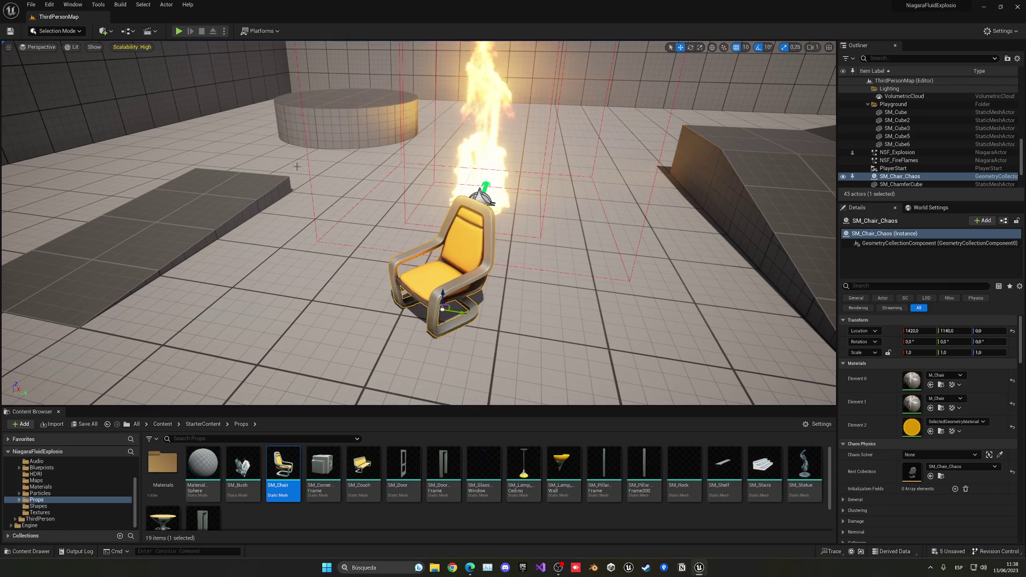
left_click(179, 31)
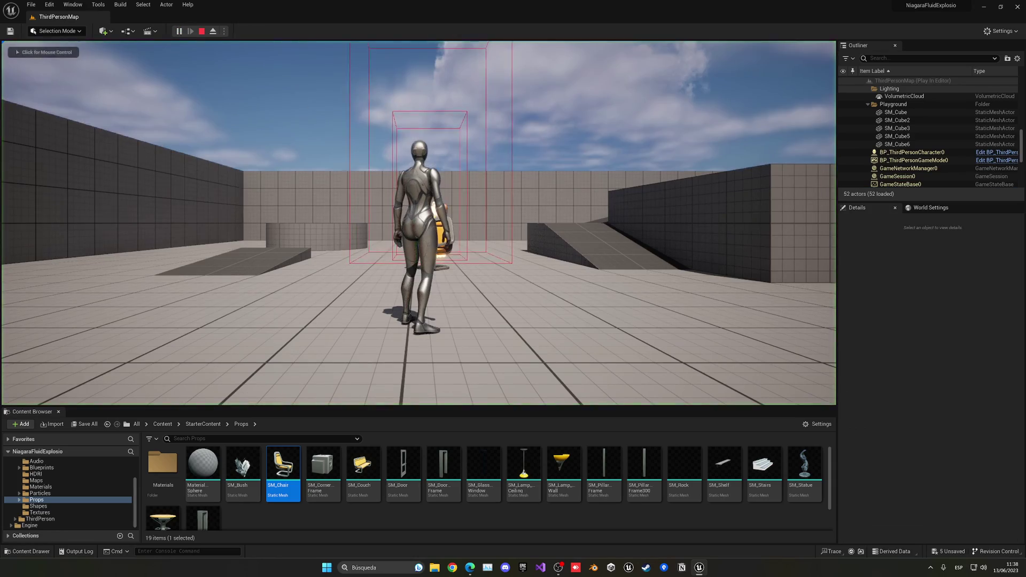
key("w")
key("d")
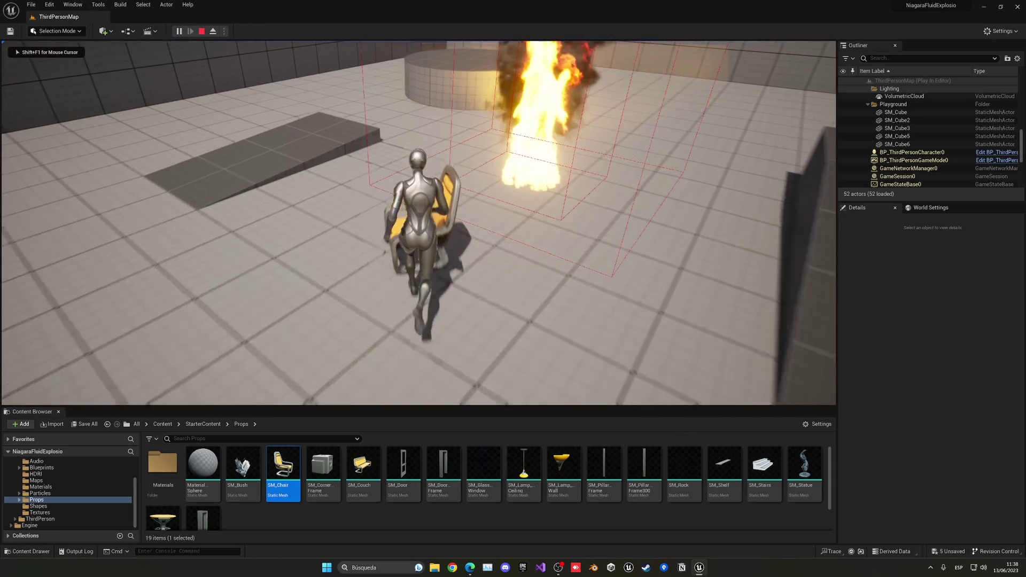
key("a")
key("w")
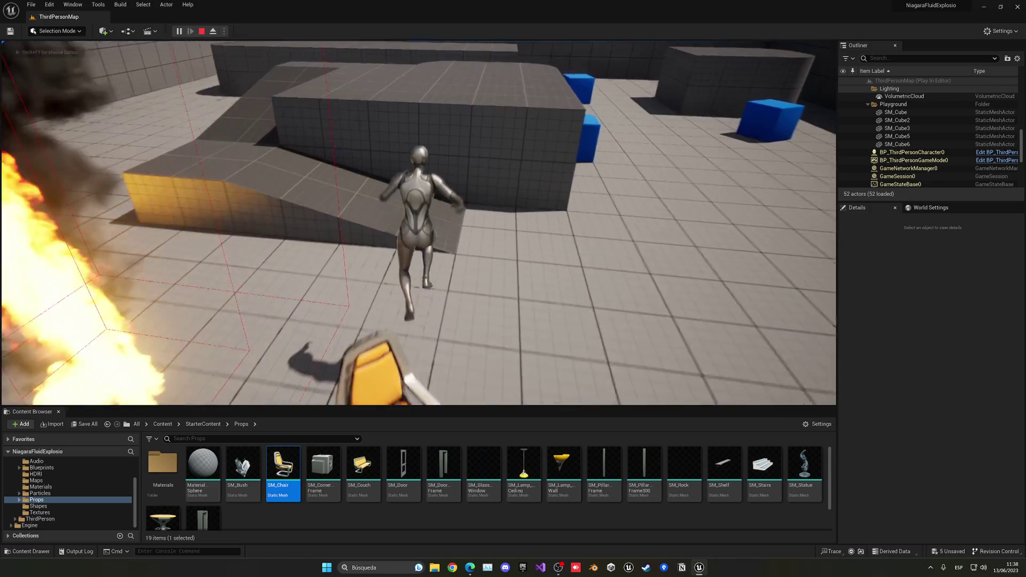
key("s")
key("a")
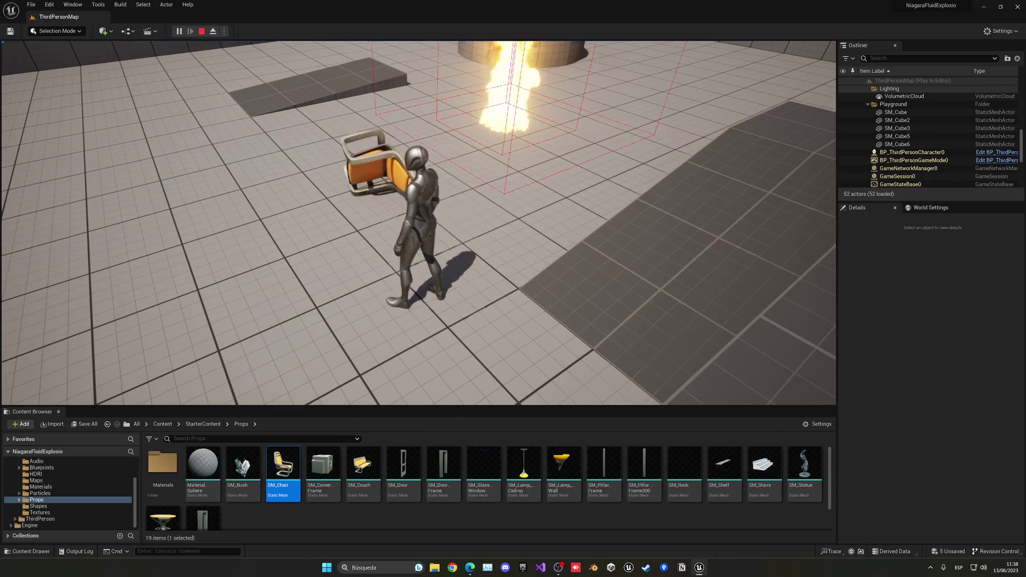
key("w")
key("a")
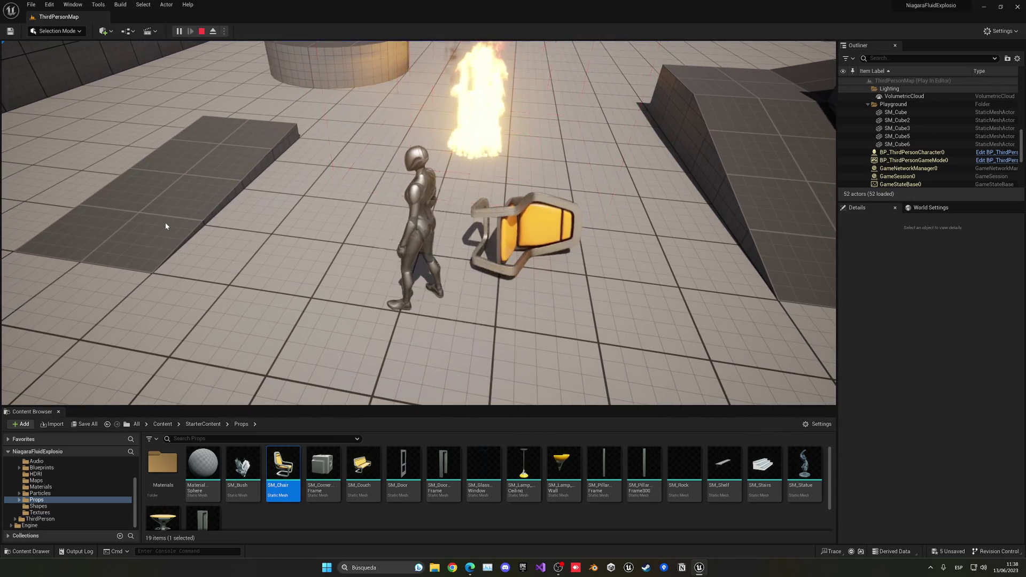
key("Escape")
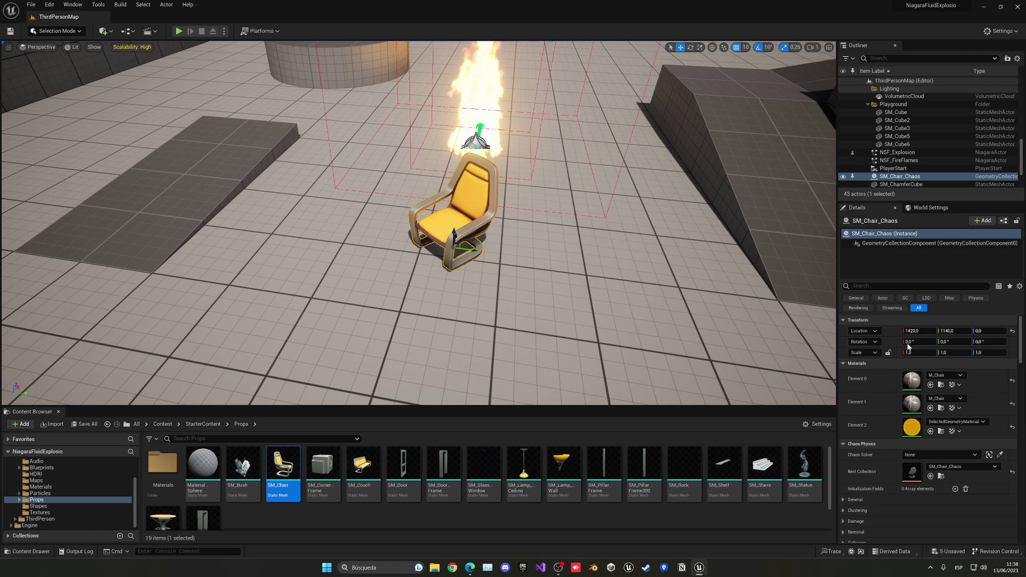
Set all three Damage Threshold values of SM_Chair_Chaos to 1.
scroll(887, 353, "down", 5)
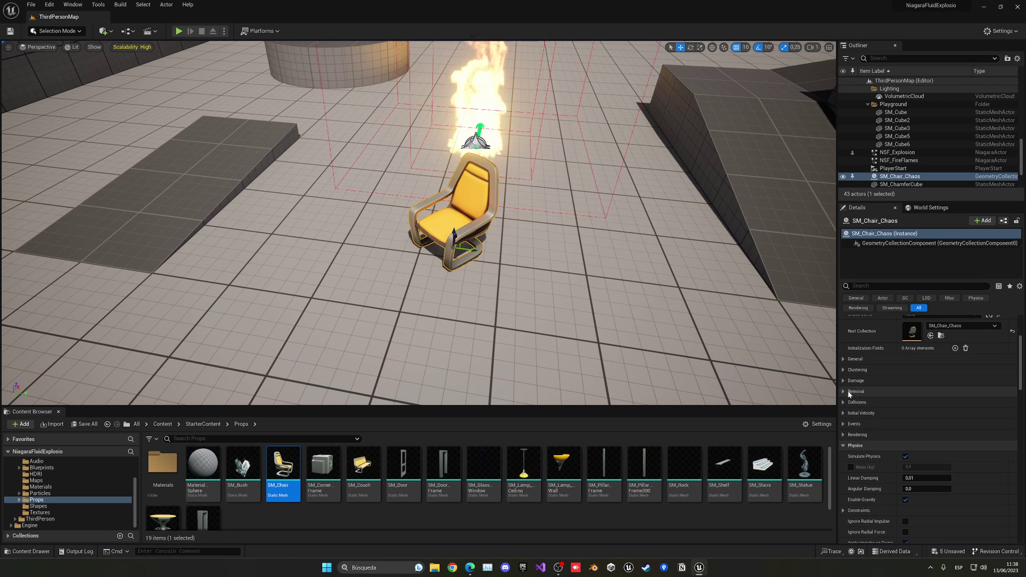
left_click(843, 380)
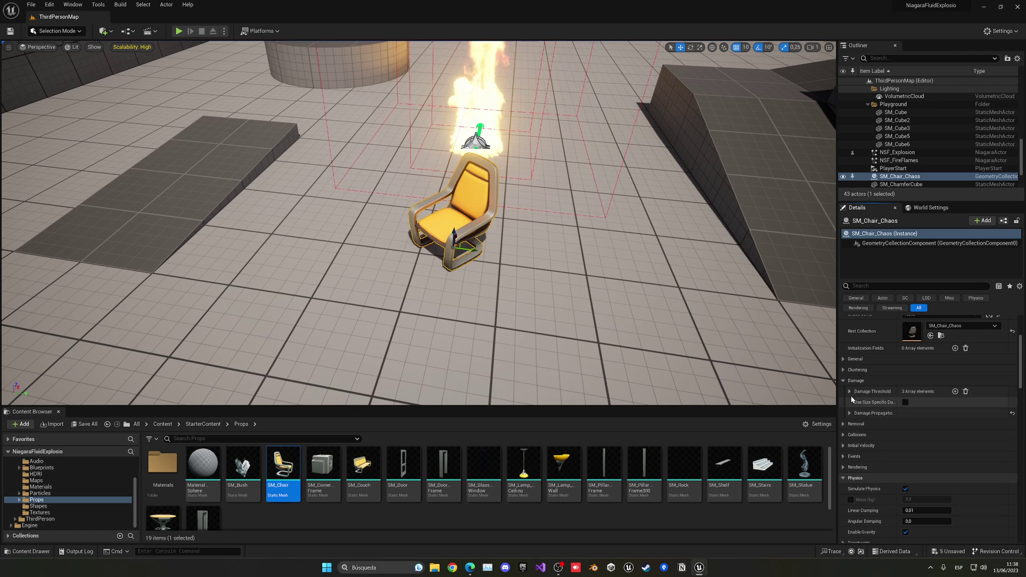
left_click(850, 391)
left_click(916, 403)
type("1")
key("Tab")
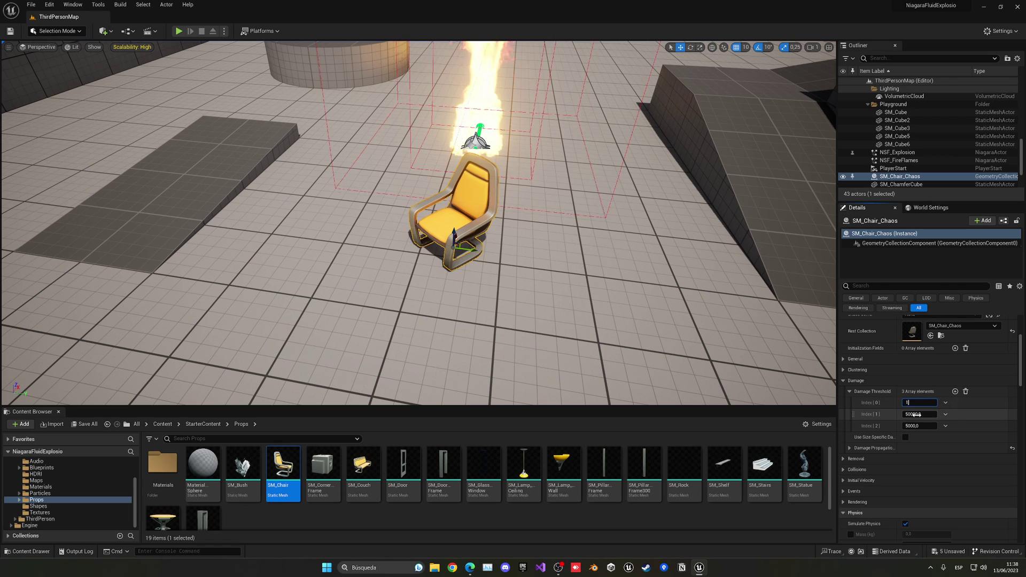
type("1")
key("Tab")
type("1")
Play the level again, run into the chair to test the lowered damage thresholds, and end the session.
mouse_move(591, 320)
right_mouse_down()
mouse_move(609, 320)
mouse_move(573, 320)
right_mouse_up()
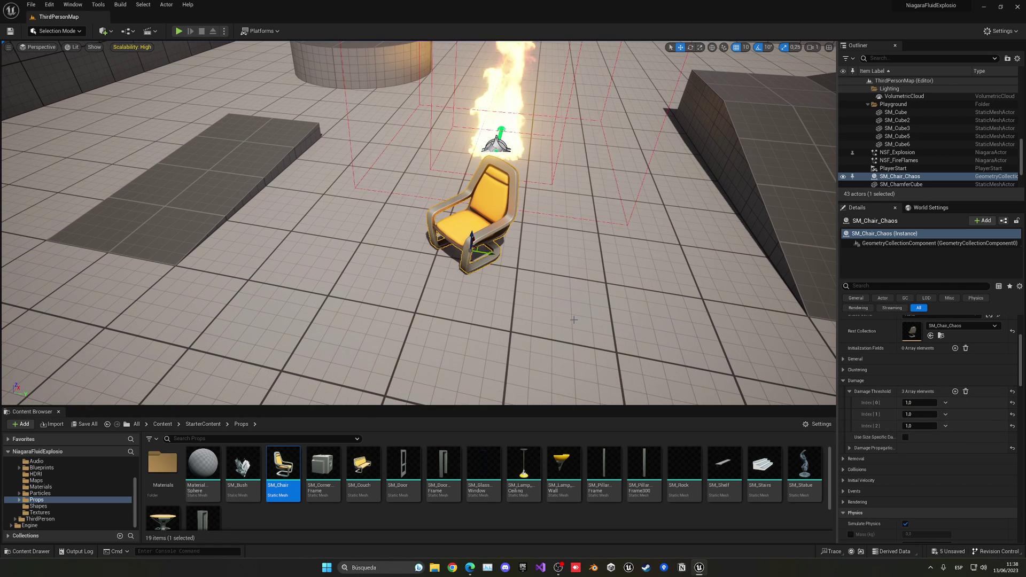
left_click(179, 31)
key("w")
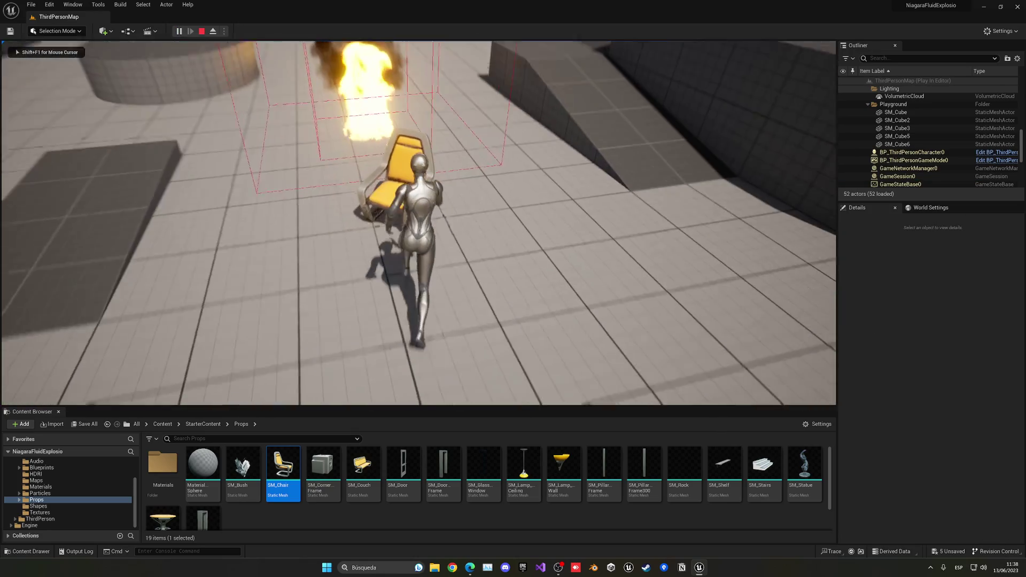
key("s")
key("d")
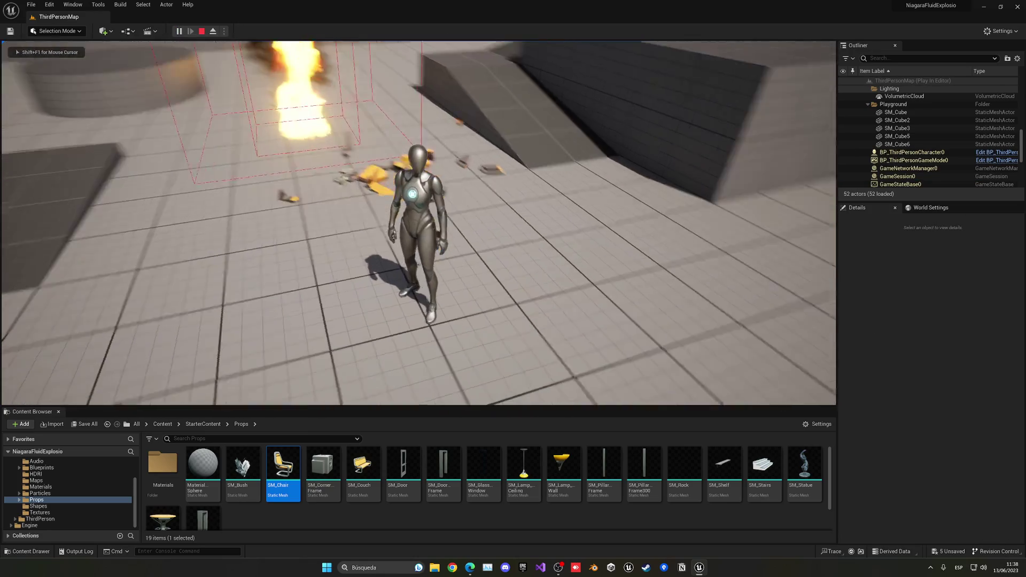
key("shift+F1")
key("Escape")
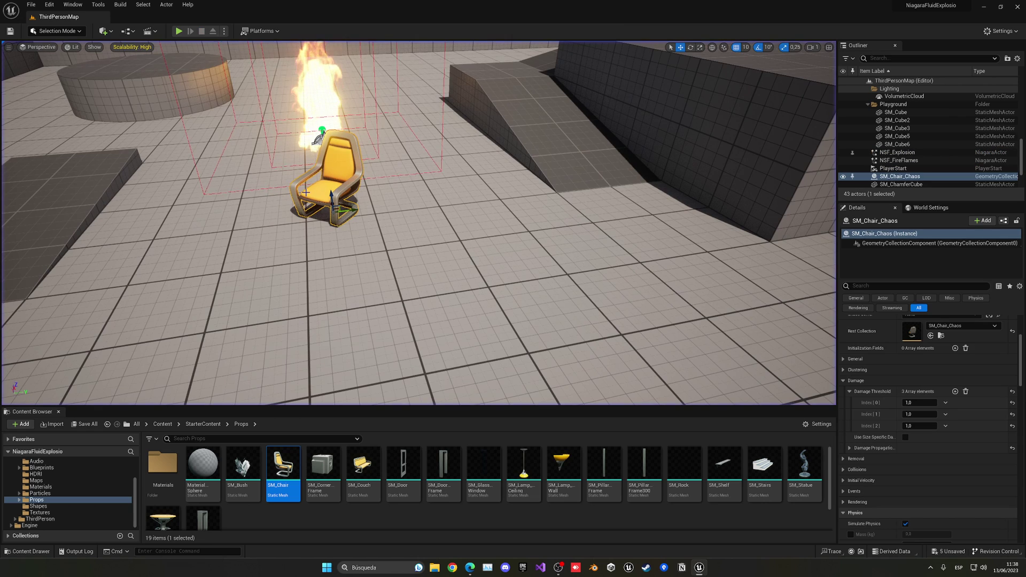
Save all changes and convert the chair into a GeometryCollectionActor Blueprint subclass named BP_Chair, docking its editor in the main window.
key("ctrl+shift+s")
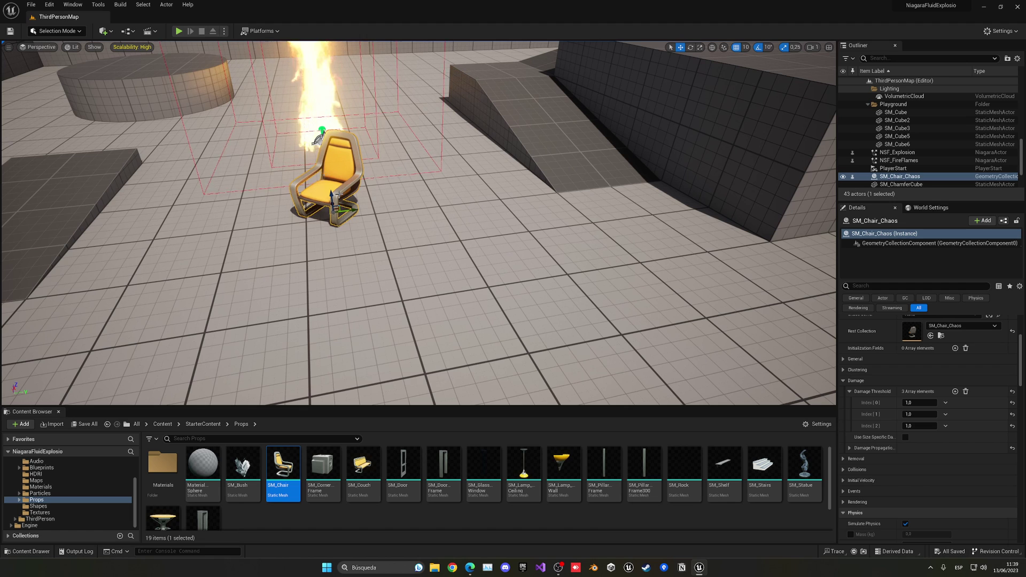
key("f")
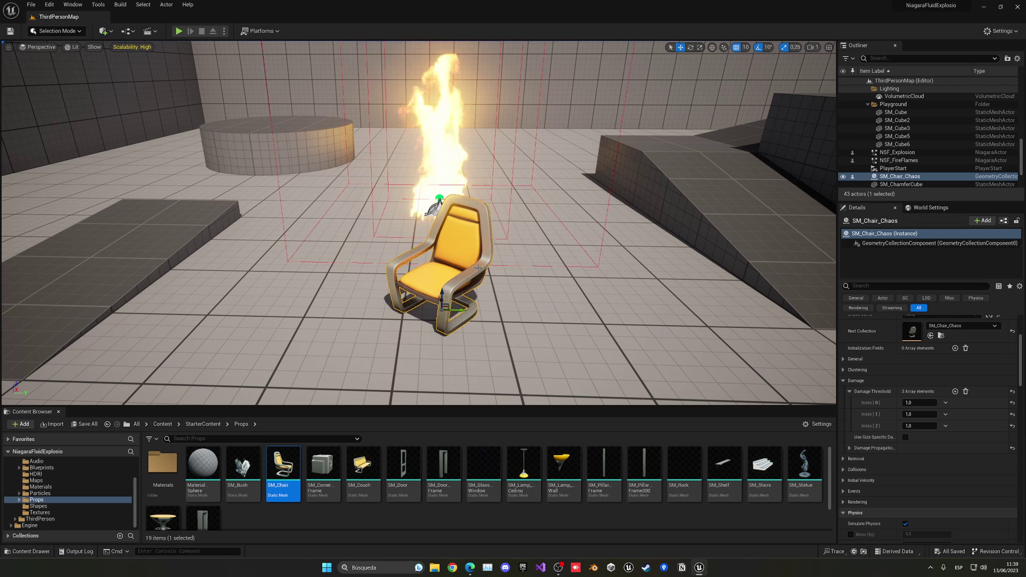
left_click(1004, 220)
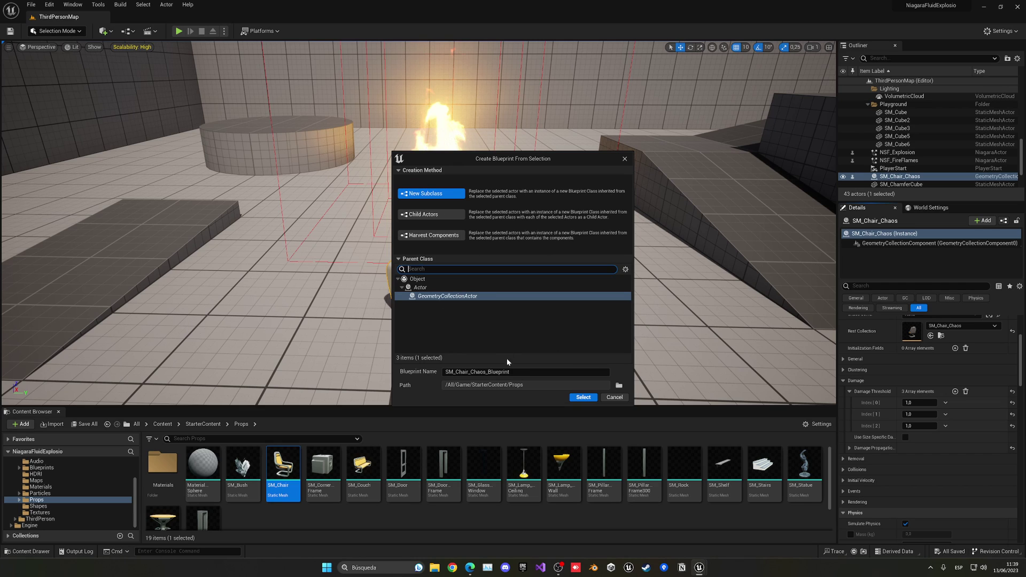
left_click_drag(524, 375, 469, 375)
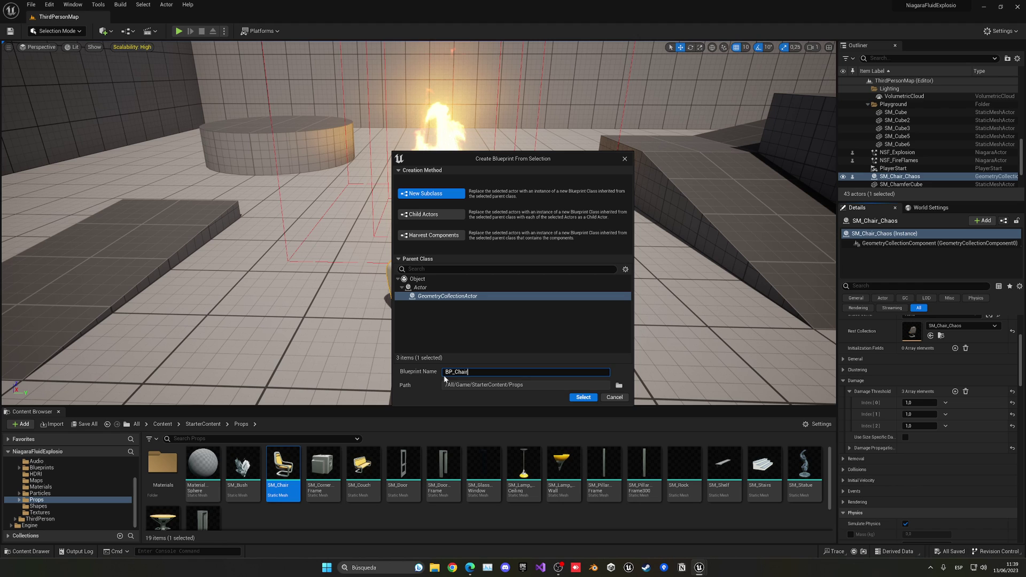
left_click(583, 397)
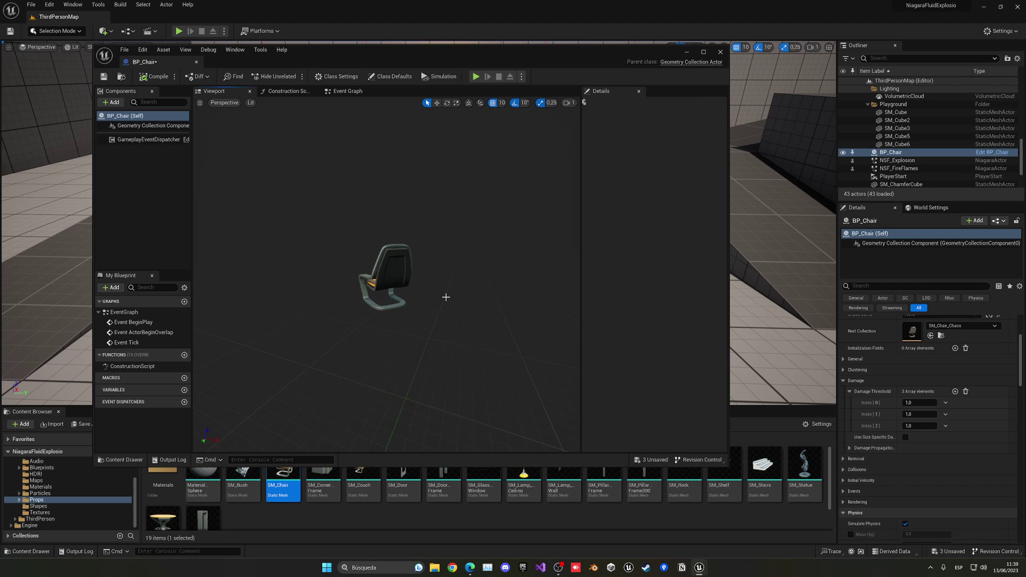
double_click(169, 67)
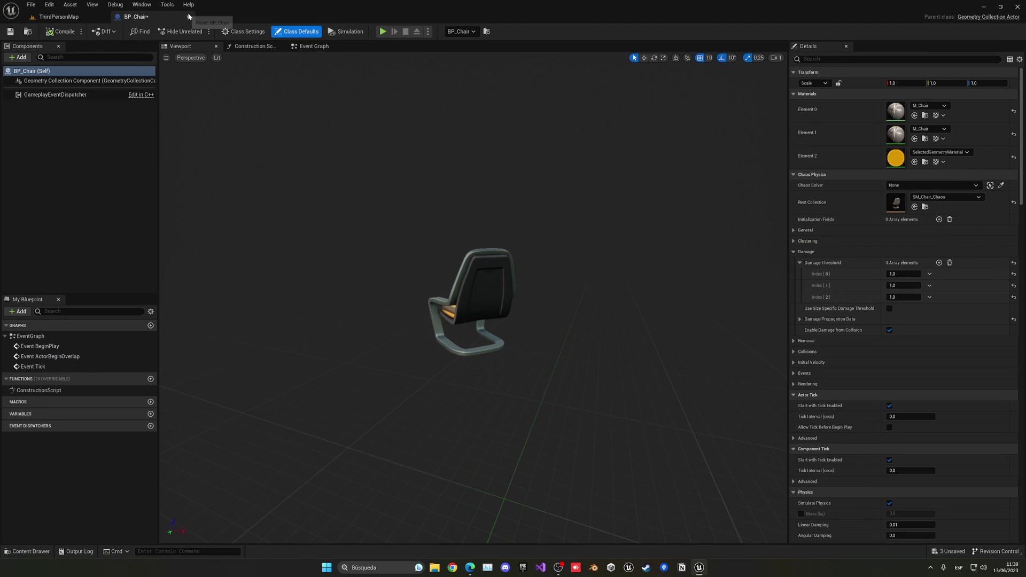
Delete the ActorBeginOverlap and Tick events from BP_Chair's Event Graph, keeping only BeginPlay.
left_click(313, 46)
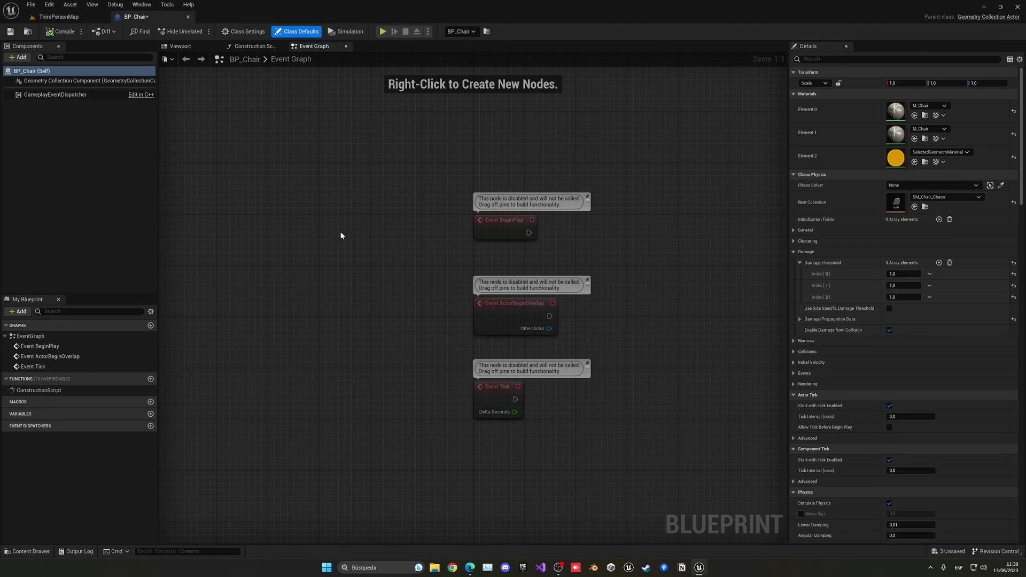
left_click_drag(355, 294, 581, 431)
key("Delete")
right_click_drag(581, 431, 416, 325)
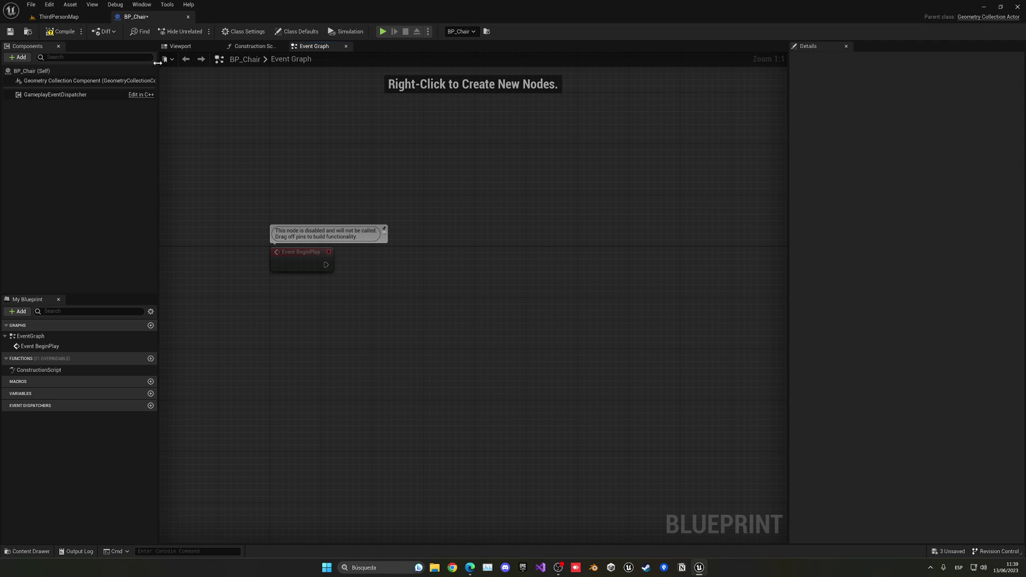
Connect an Add Impulse node targeting the Geometry Collection Component to Event BeginPlay in BP_Chair.
left_click(58, 17)
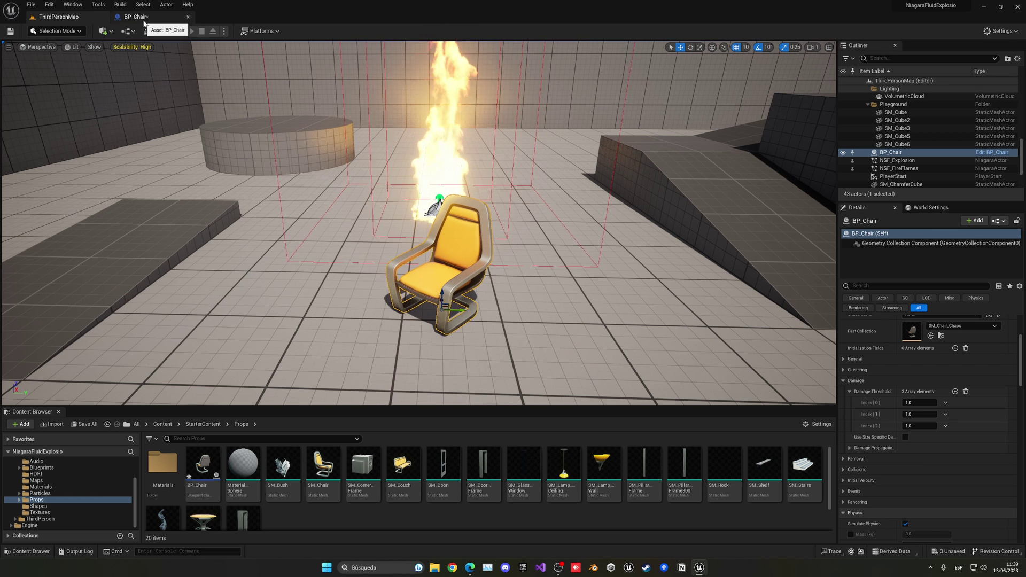
left_click(143, 21)
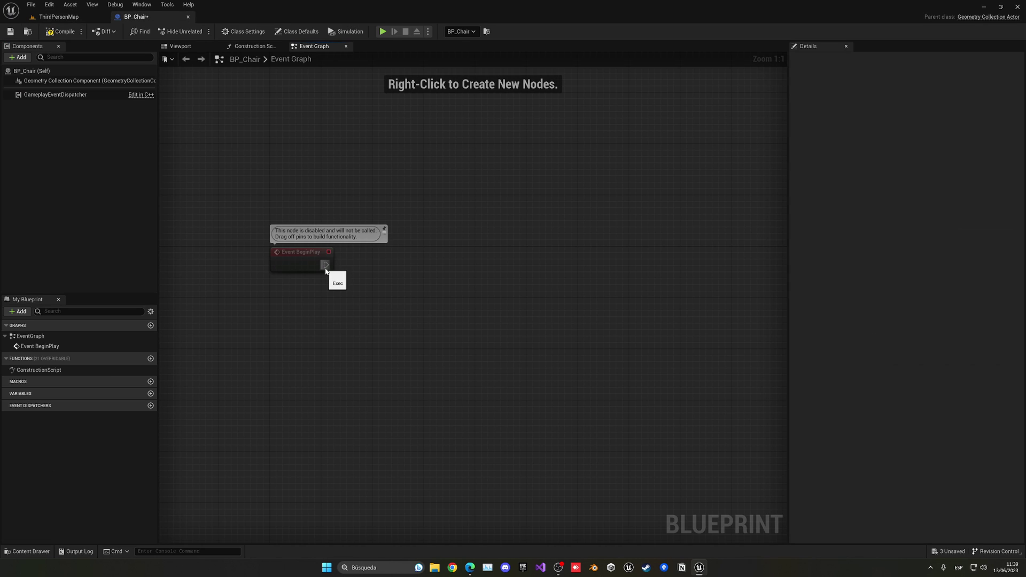
left_click_drag(326, 270, 376, 267)
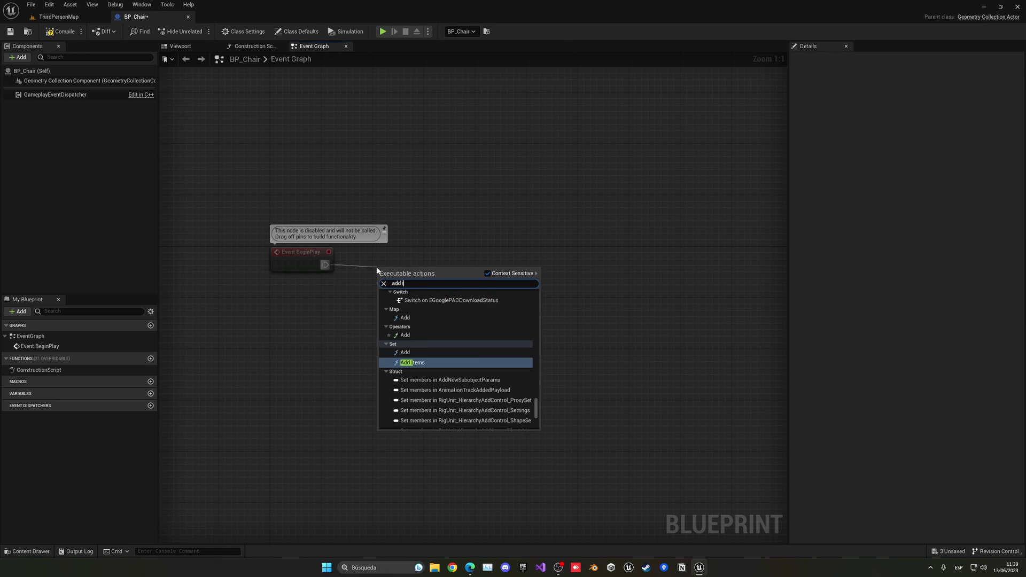
type("add impulse")
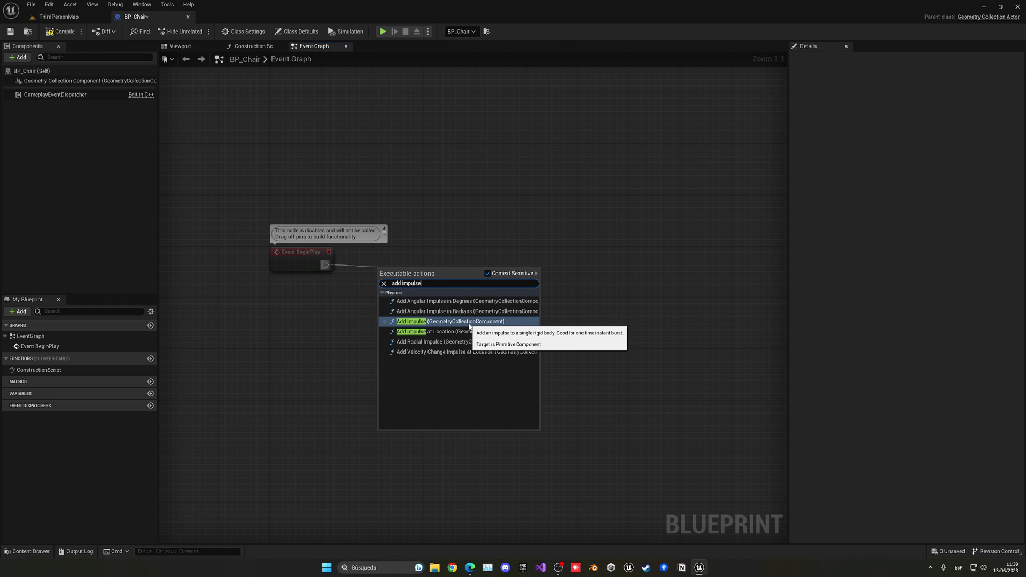
left_click(445, 322)
left_click_drag(445, 269, 484, 255)
left_click(235, 91)
left_click(182, 47)
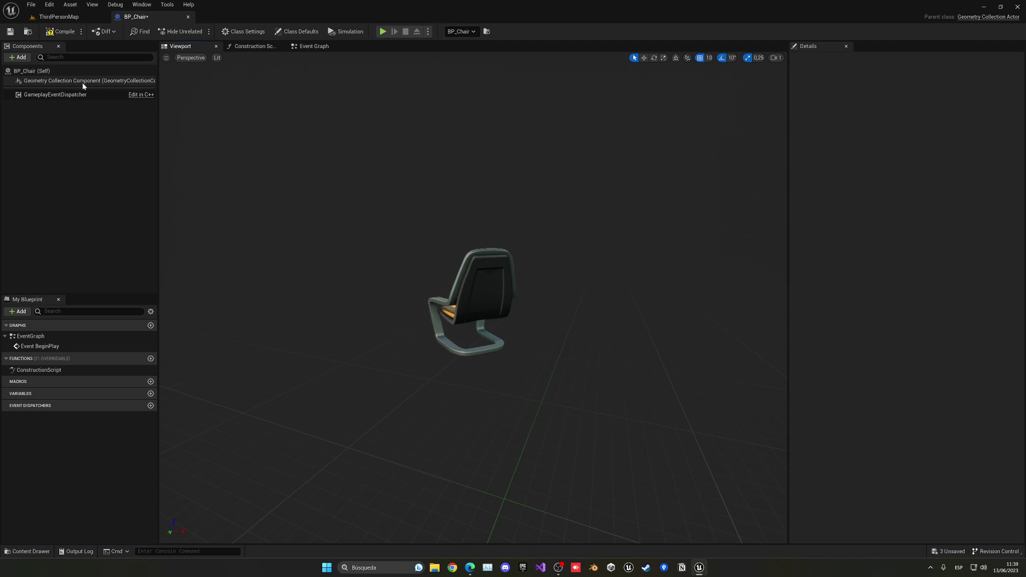
left_click(84, 81)
left_click(312, 46)
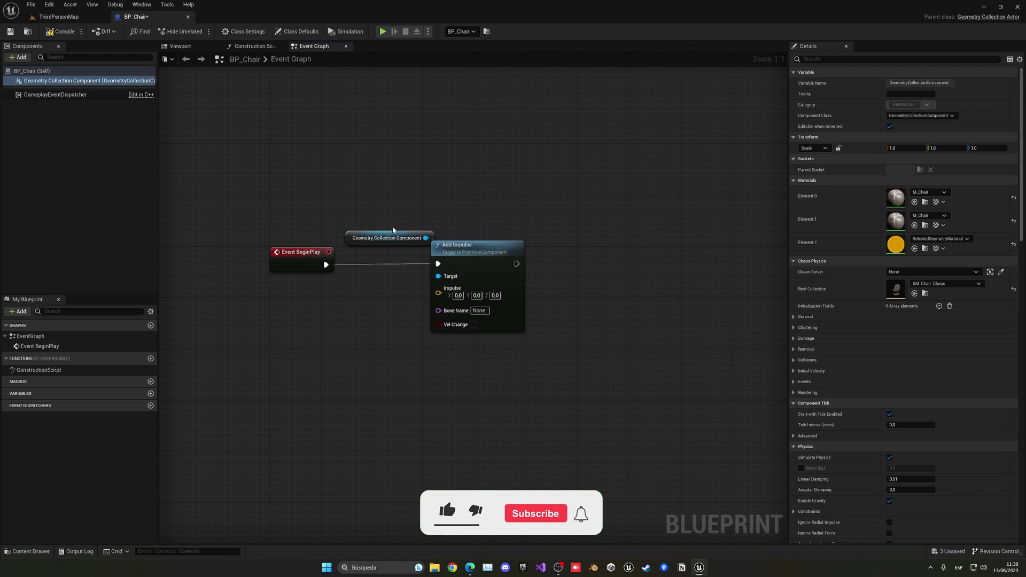
Set the Add Impulse node's Z impulse to 50000 and save the BP_Chair Blueprint.
left_click(495, 296)
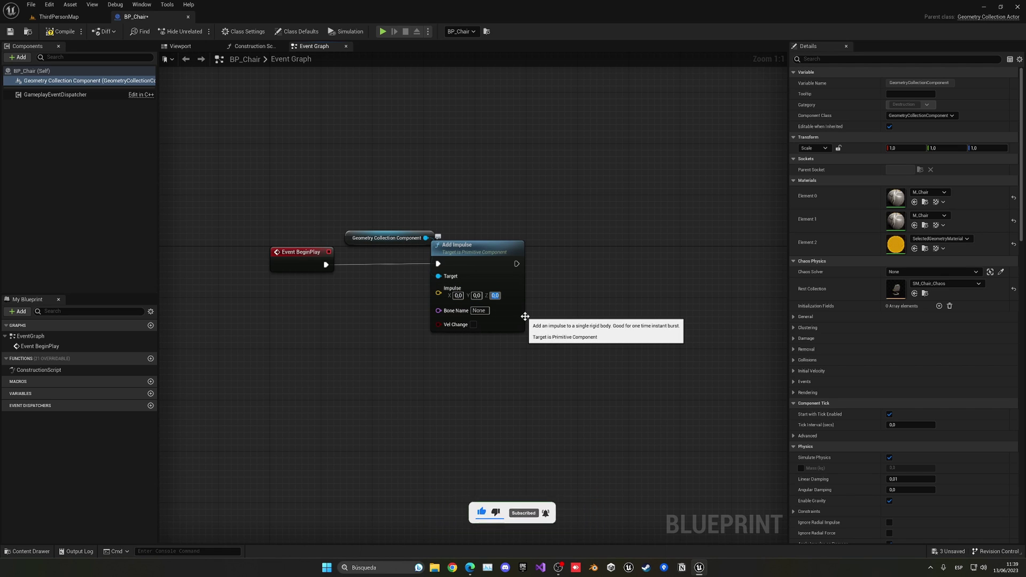
type("50")
key("Return")
type("00")
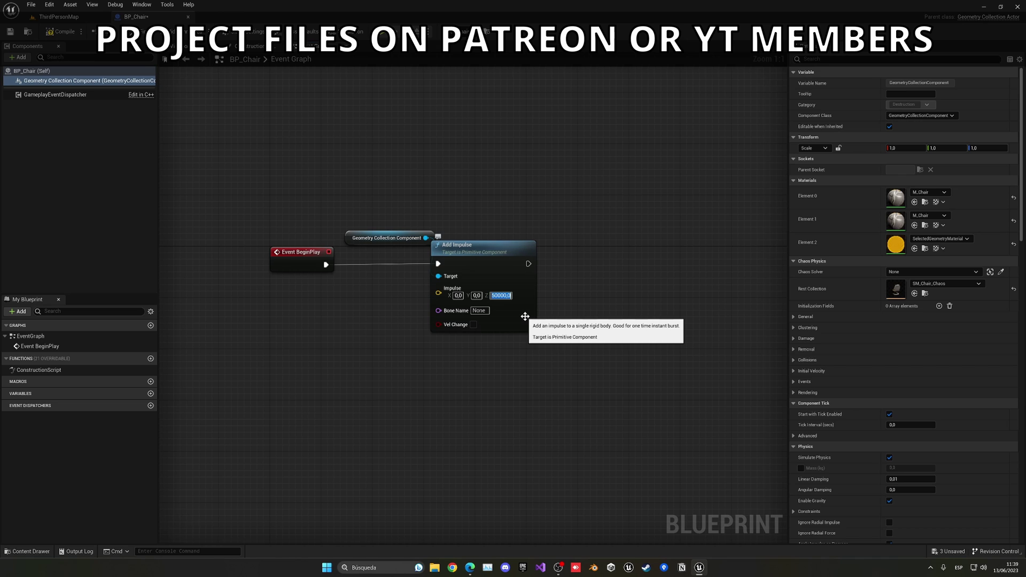
left_click(10, 32)
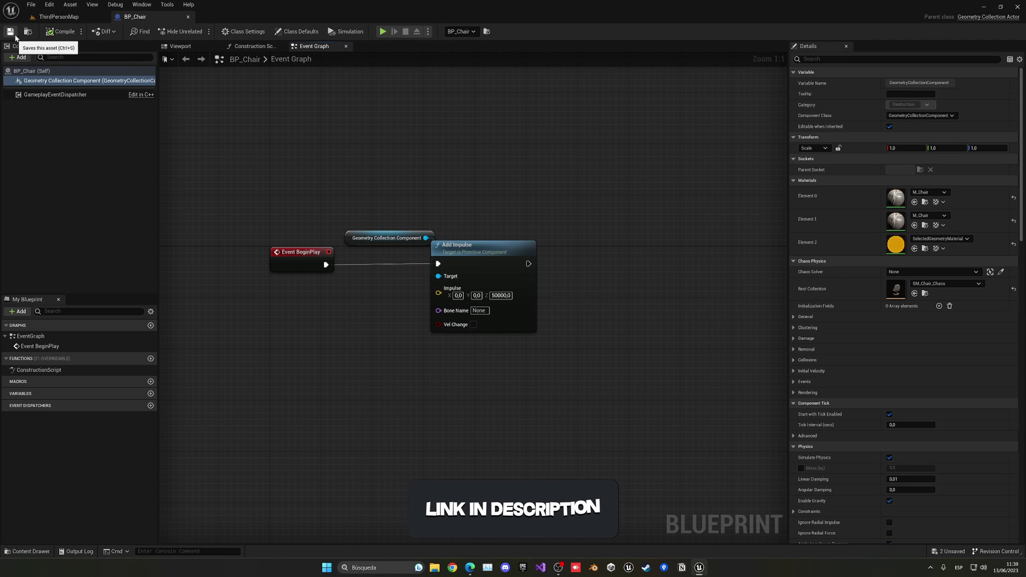
Play-test ThirdPersonMap, moving the character around the explosion to watch the chair blow apart, and stop the session.
left_click(57, 16)
left_click(179, 31)
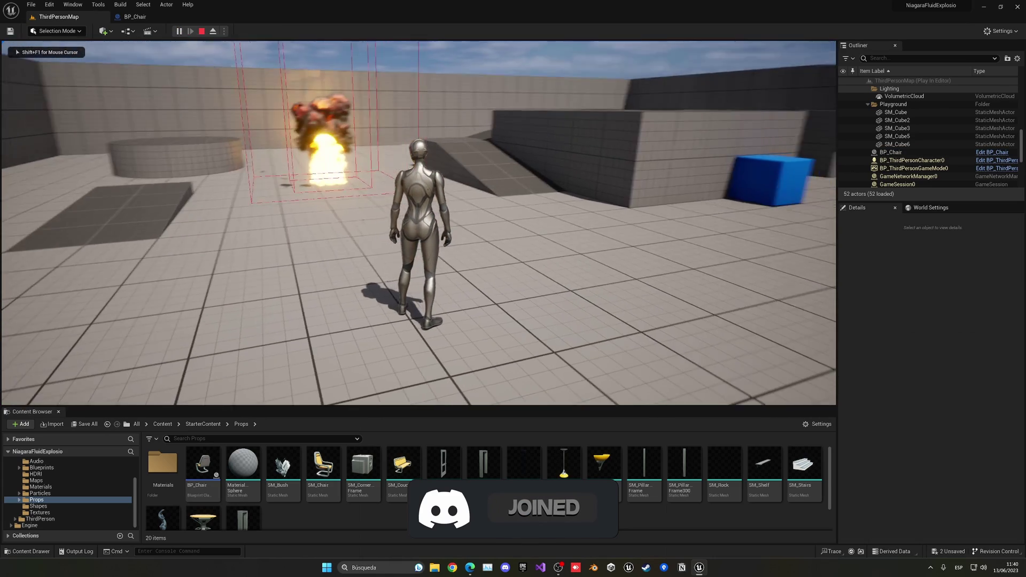
key("a")
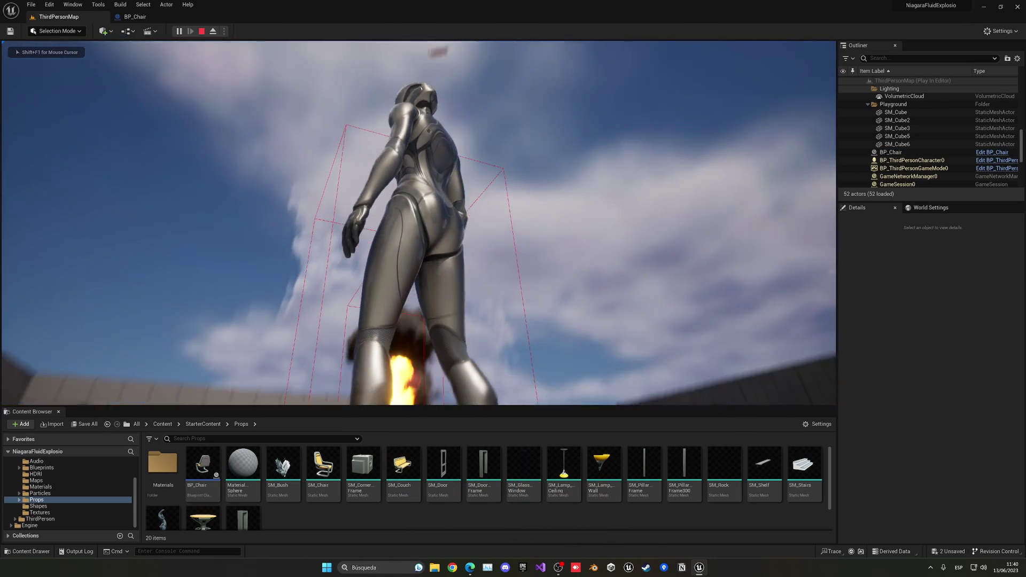
key("s")
key("w")
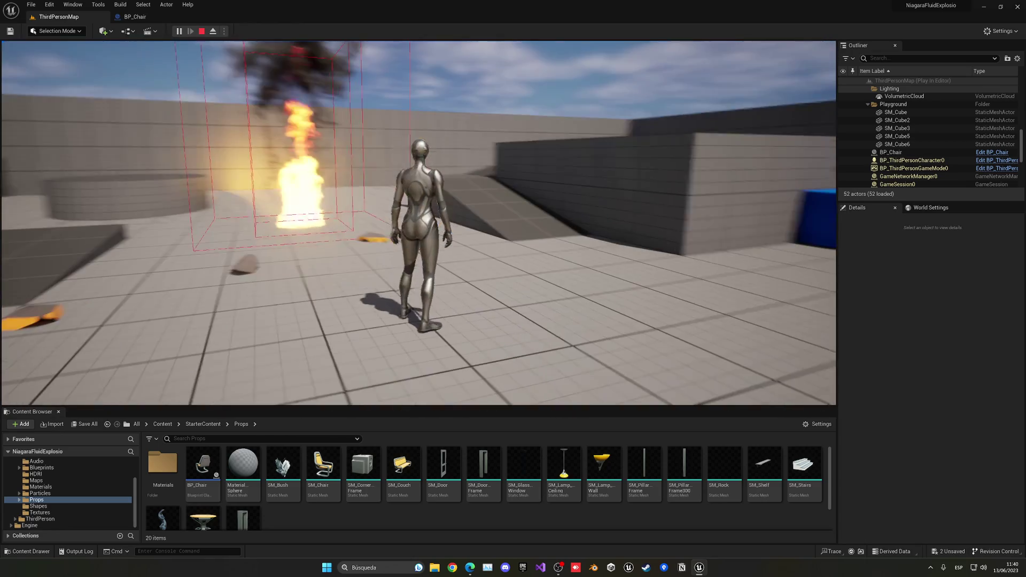
key("a")
key("Escape")
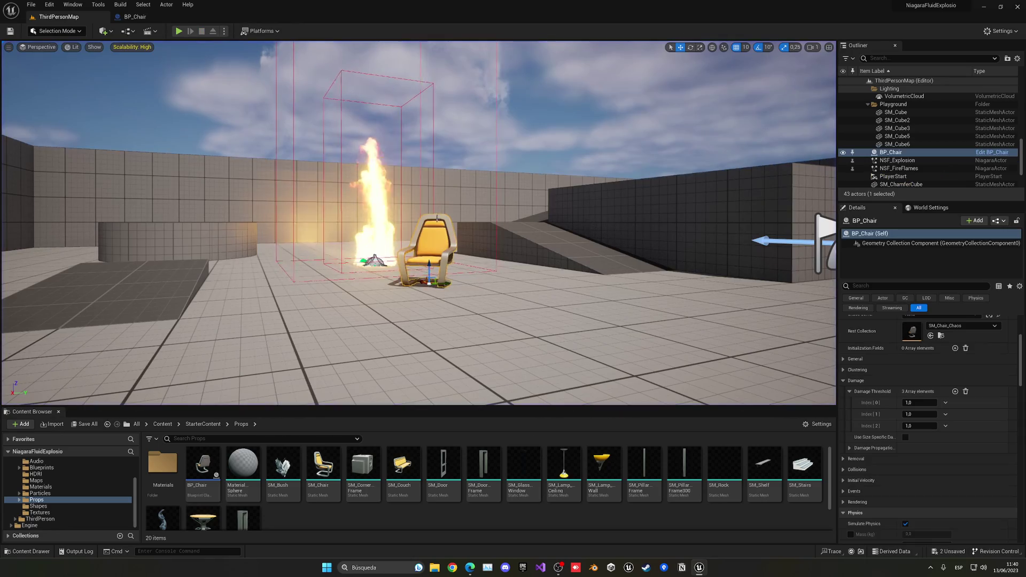
Move BP_Chair into the base of the fire in the level so that the flames surround it.
right_click_drag(435, 213, 413, 239)
left_click_drag(421, 240, 294, 202)
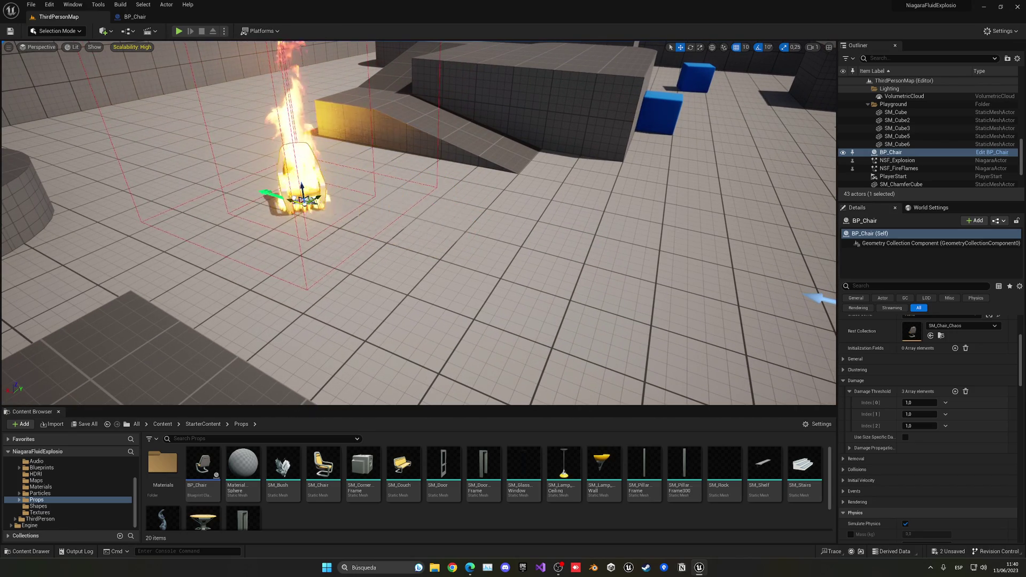
key("f")
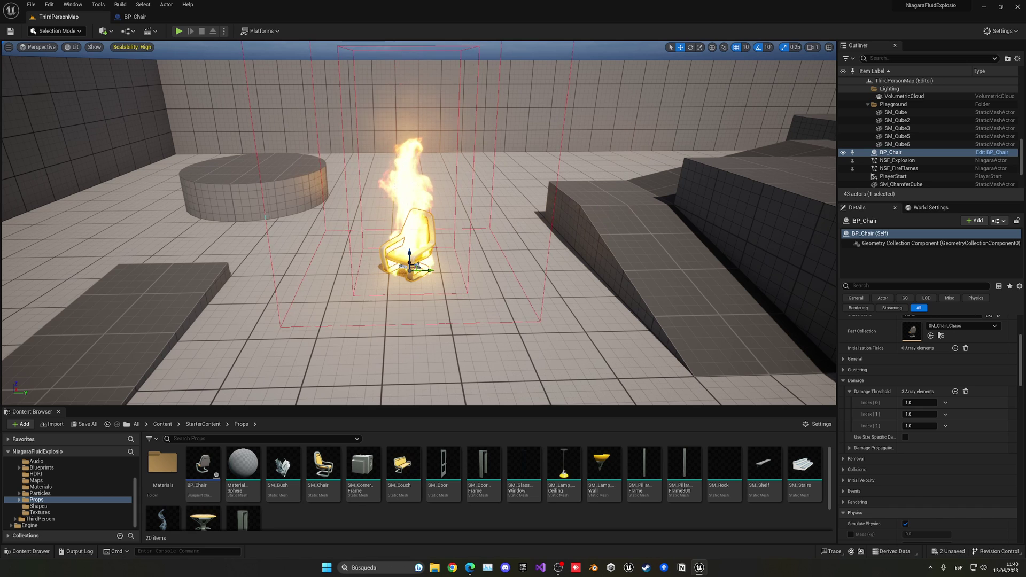
Disable DrawBounds on the NSF_Explosion actor and deselect it.
left_click(305, 215)
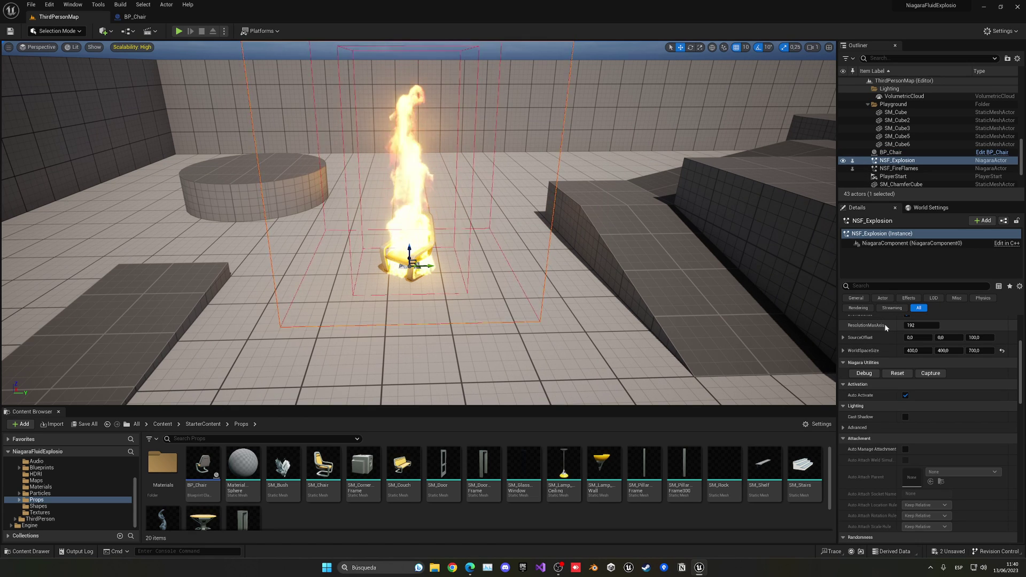
scroll(884, 324, "down", 6)
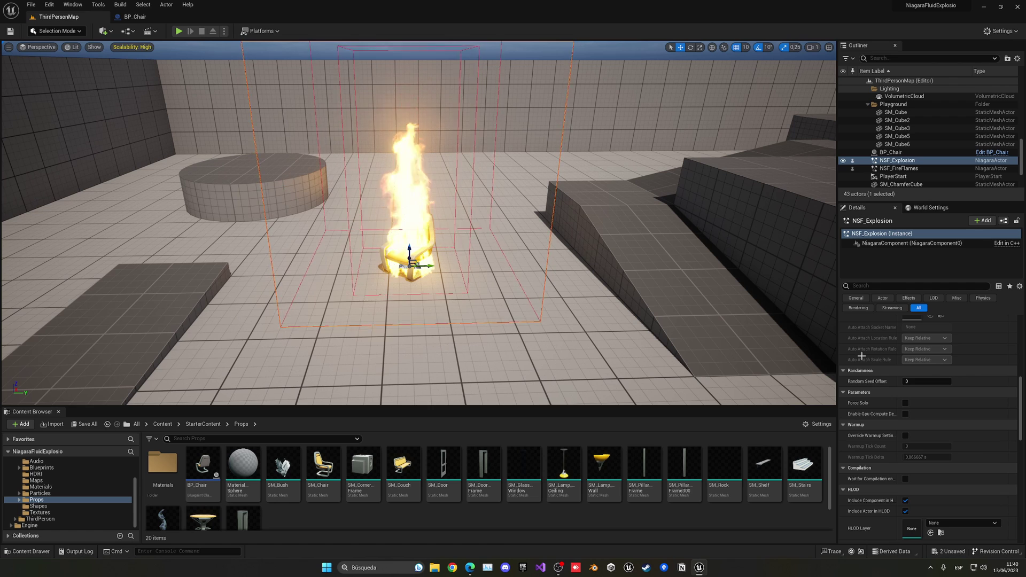
scroll(915, 430, "up", 8)
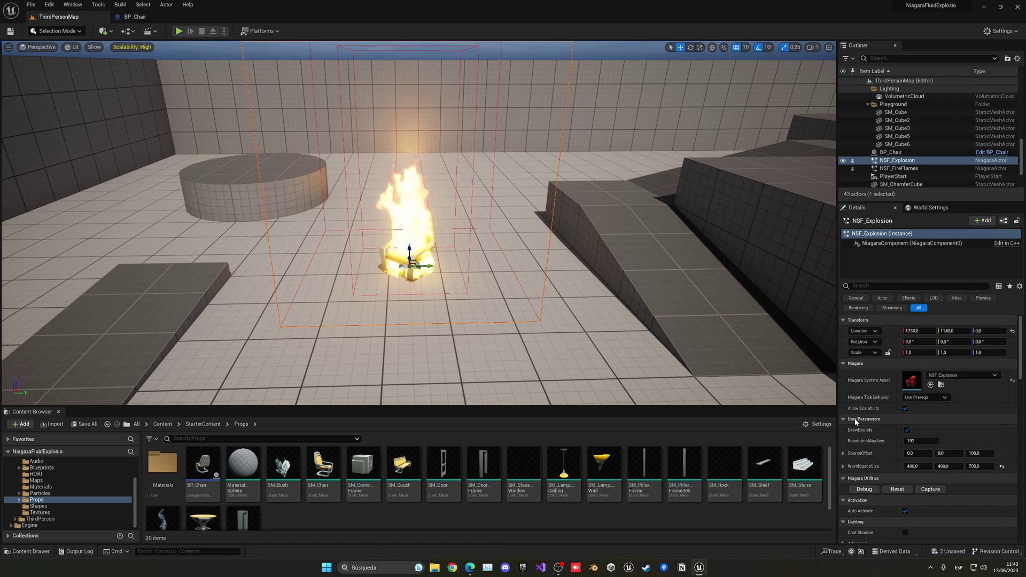
left_click(906, 431)
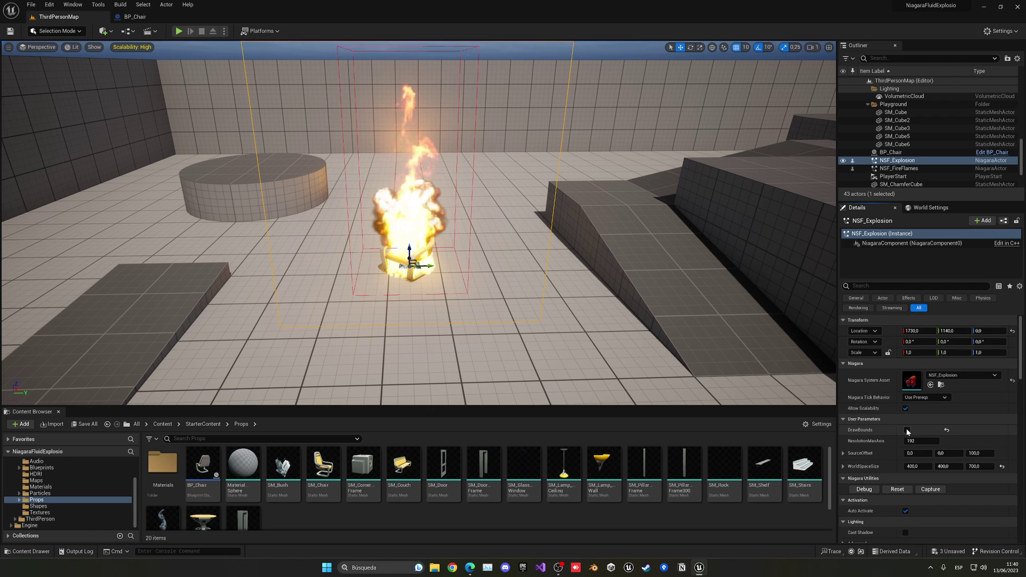
left_click(617, 278)
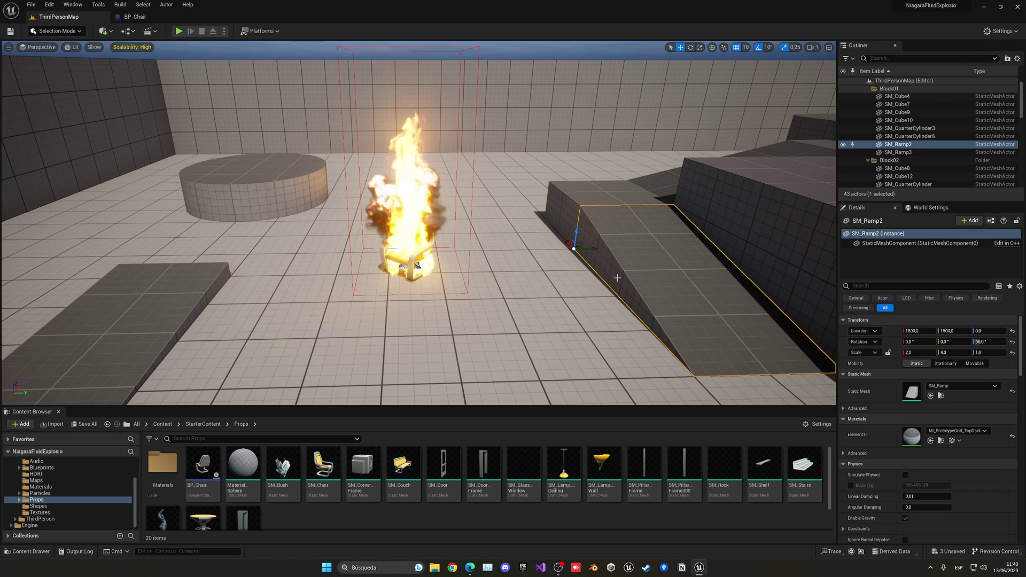
Disable DrawBounds on the NSF_FireFlames actor and save the level.
left_click(406, 196)
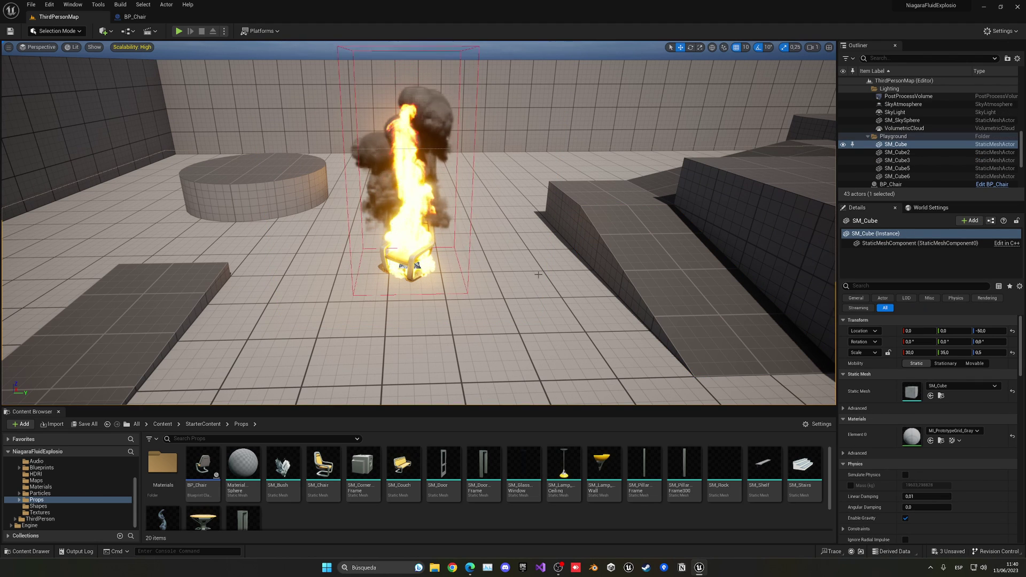
left_click(406, 196)
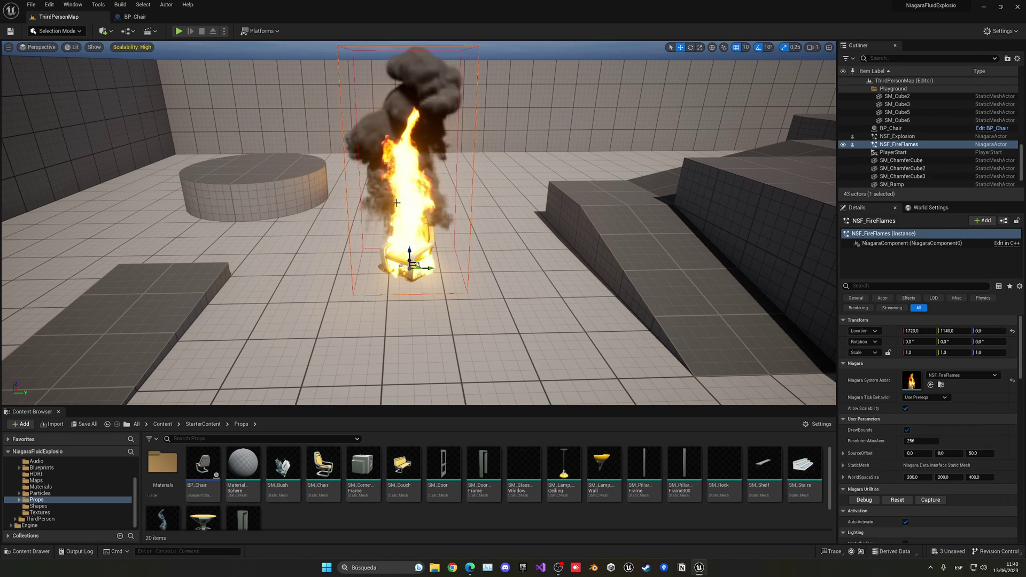
left_click(907, 430)
key("ctrl+s")
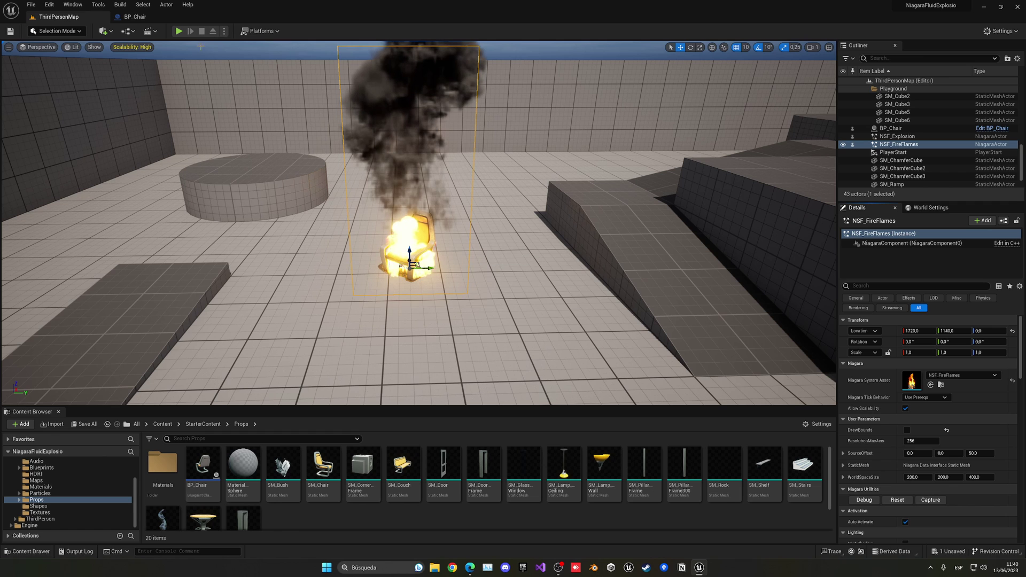
Play-test the level to check the explosion with its bounds hidden, stop, and refocus on the fire.
left_click(179, 31)
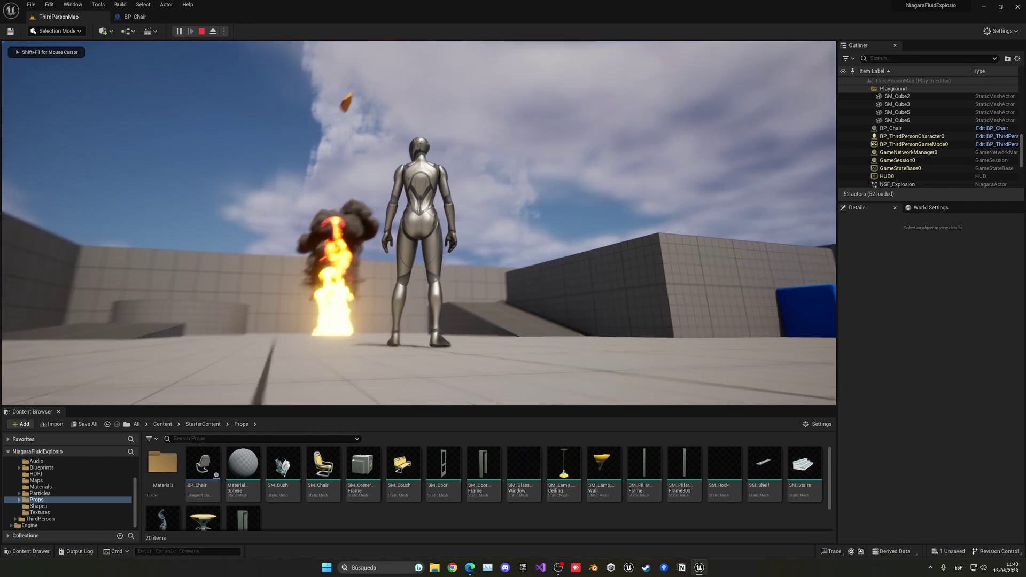
key("w")
key("Escape")
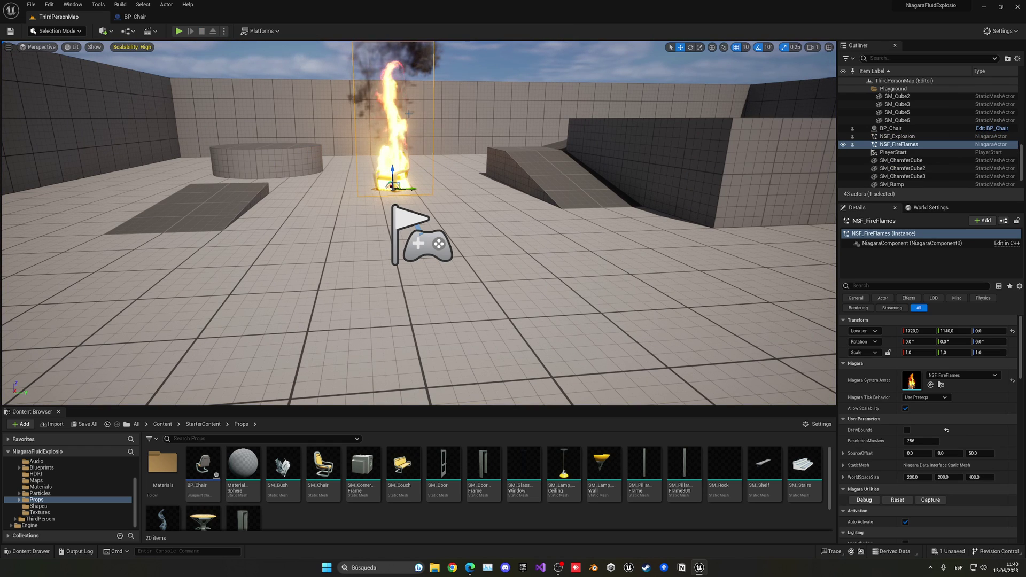
key("f")
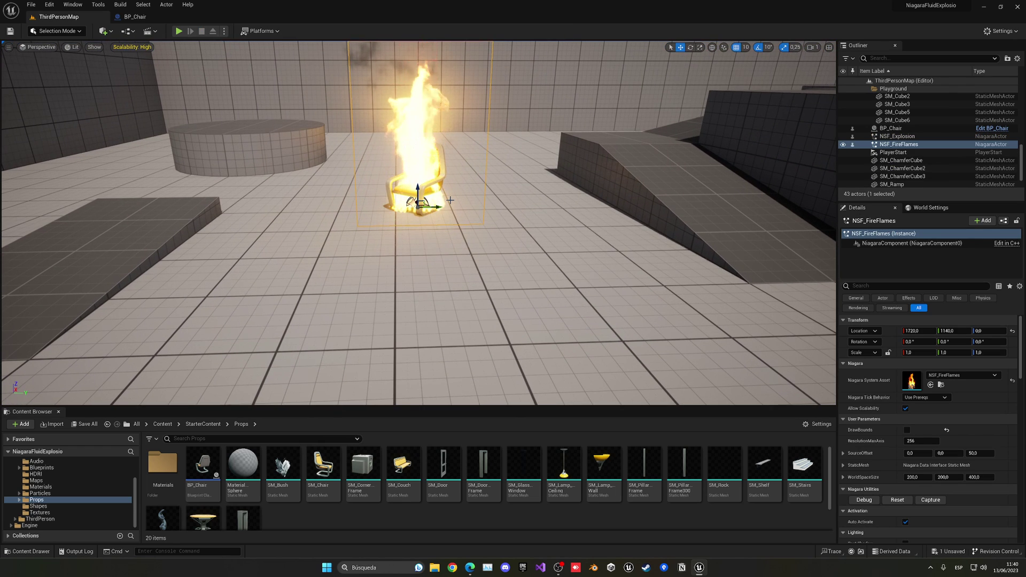
right_click_drag(418, 225, 400, 174)
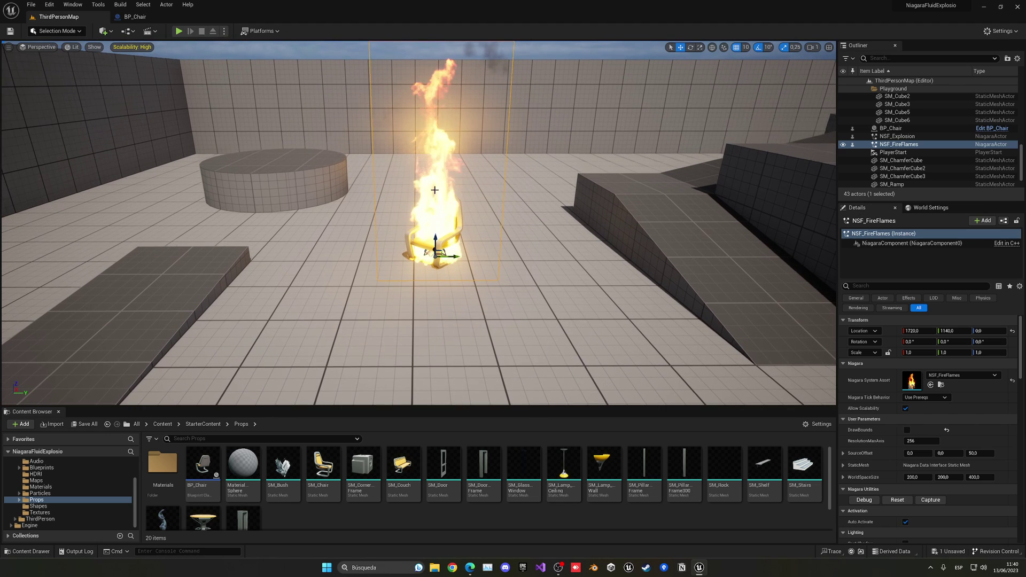
left_click(135, 17)
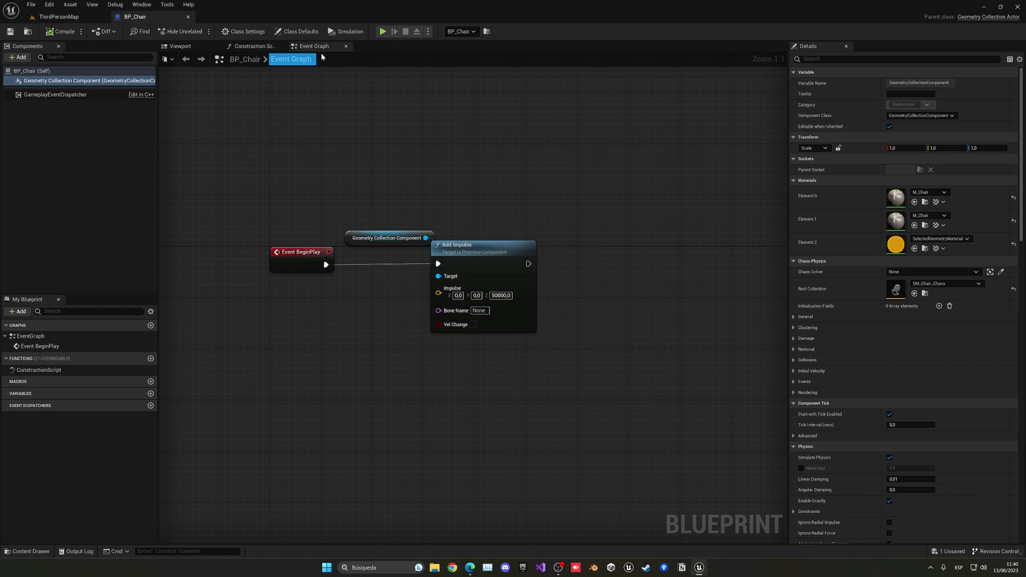
right_click_drag(525, 250, 432, 234)
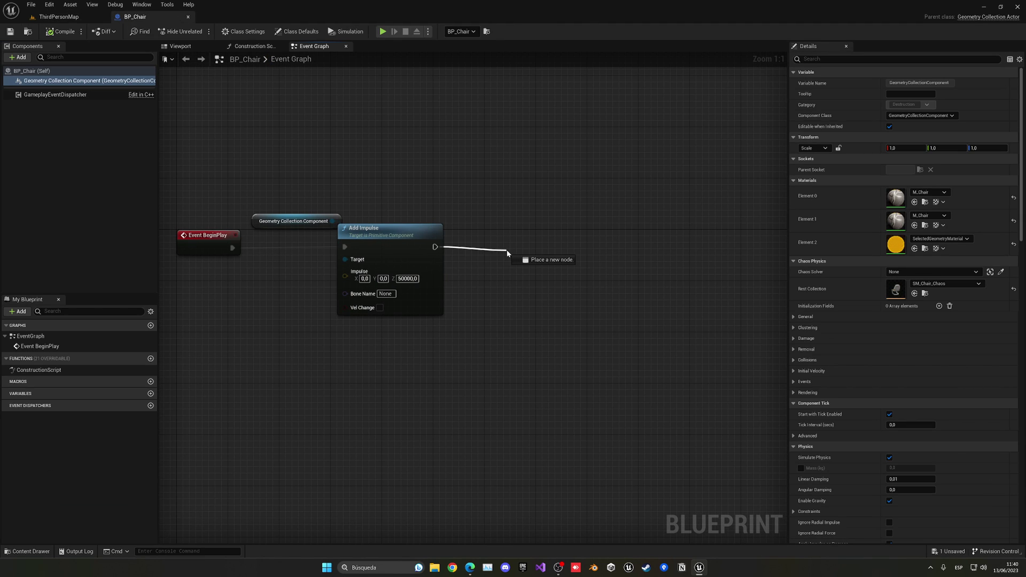
left_click_drag(507, 251, 506, 250)
left_click(468, 206)
left_click(79, 19)
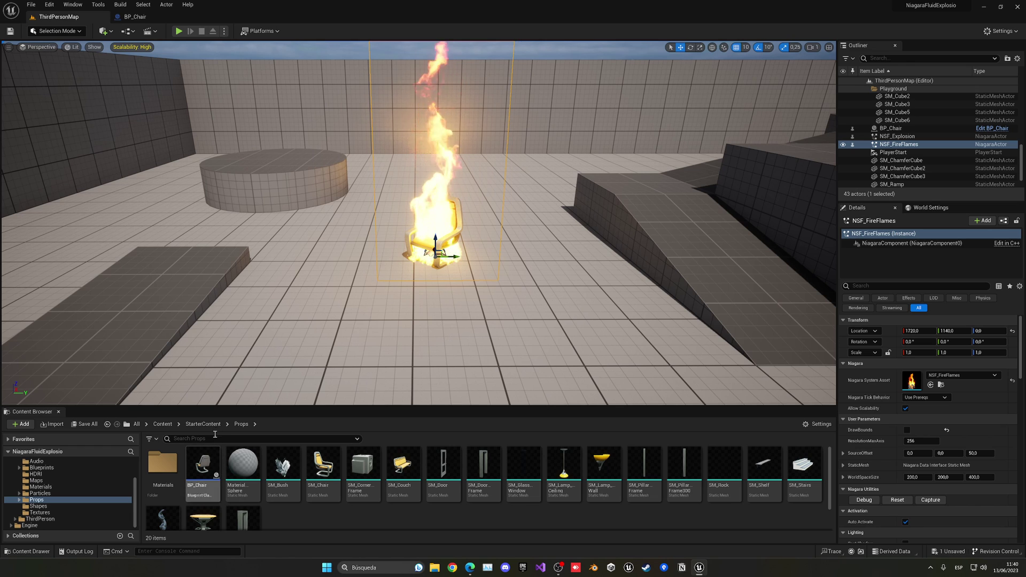
Locate and select the P_Explosion particle system in the StarterContent Particles folder.
left_click(203, 423)
left_click(369, 494)
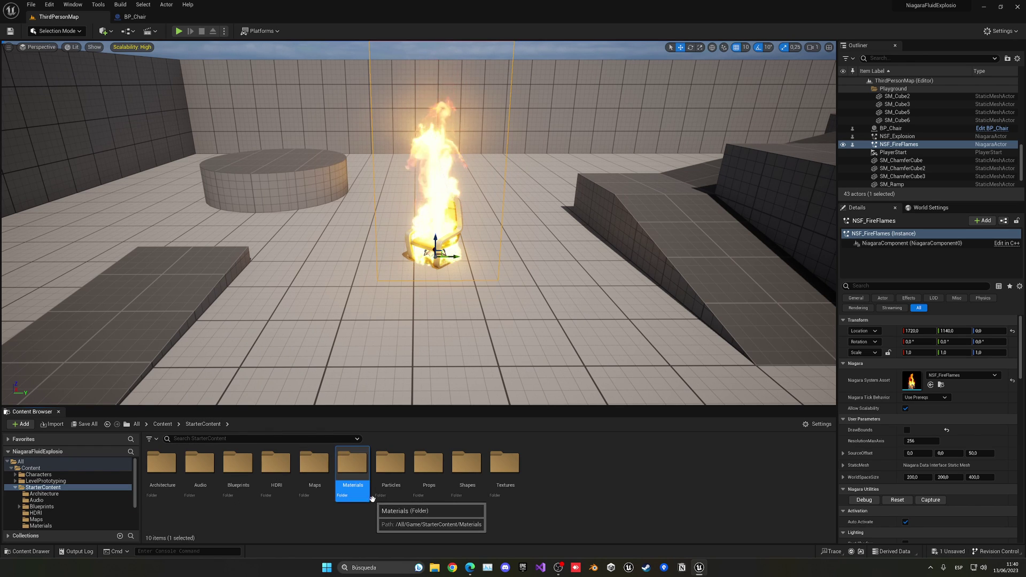
double_click(390, 463)
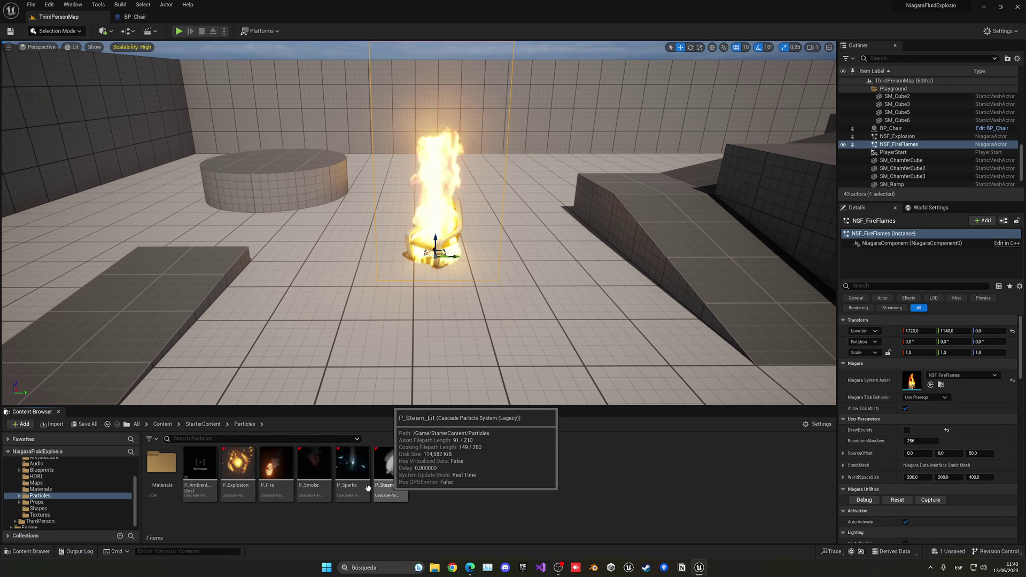
left_click(250, 484)
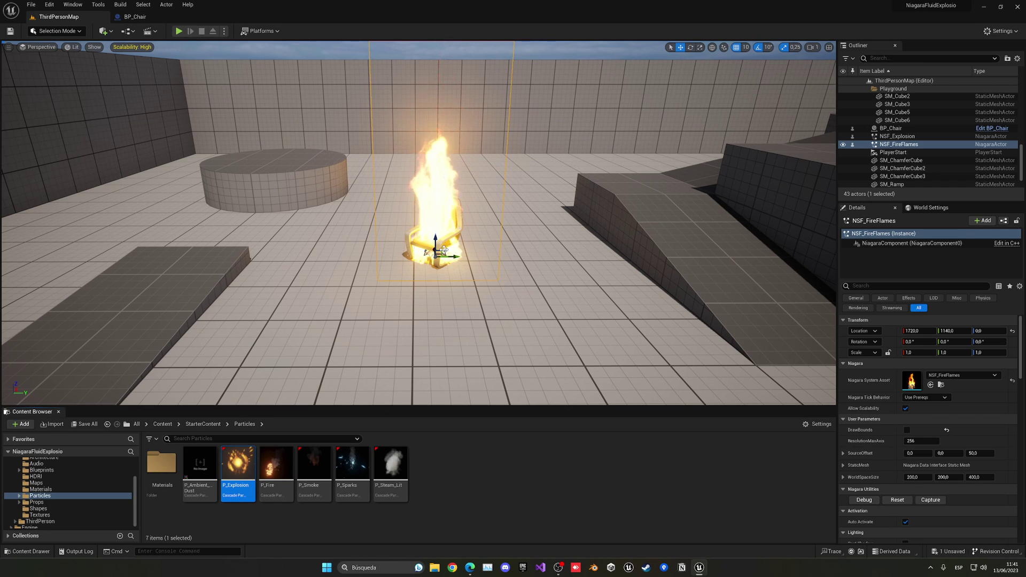
Add a Spawn Emitter at Location node after Add Impulse in BP_Chair, using P_Explosion as its emitter template.
left_click(155, 18)
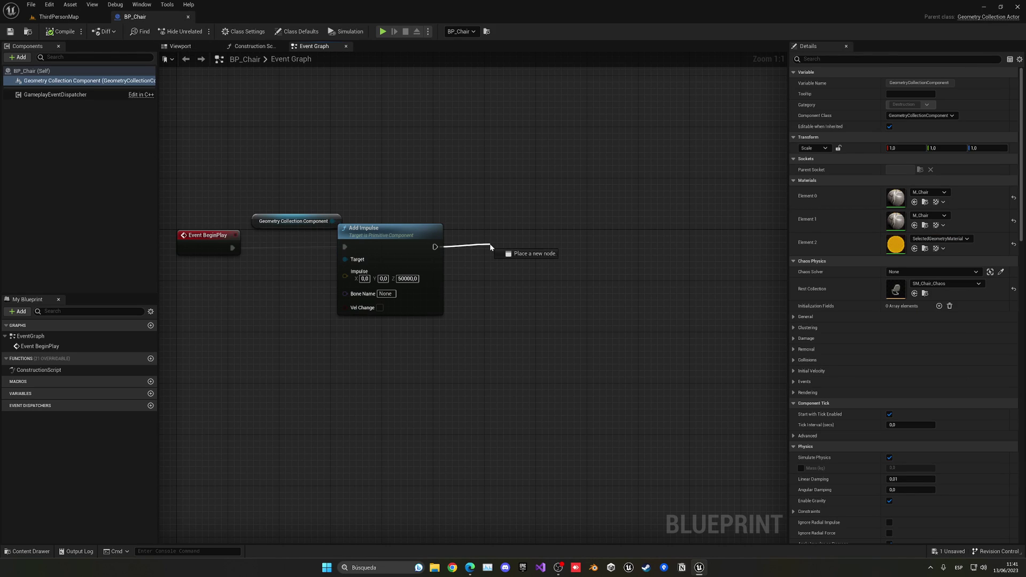
left_click_drag(490, 247, 490, 247)
type("spawn")
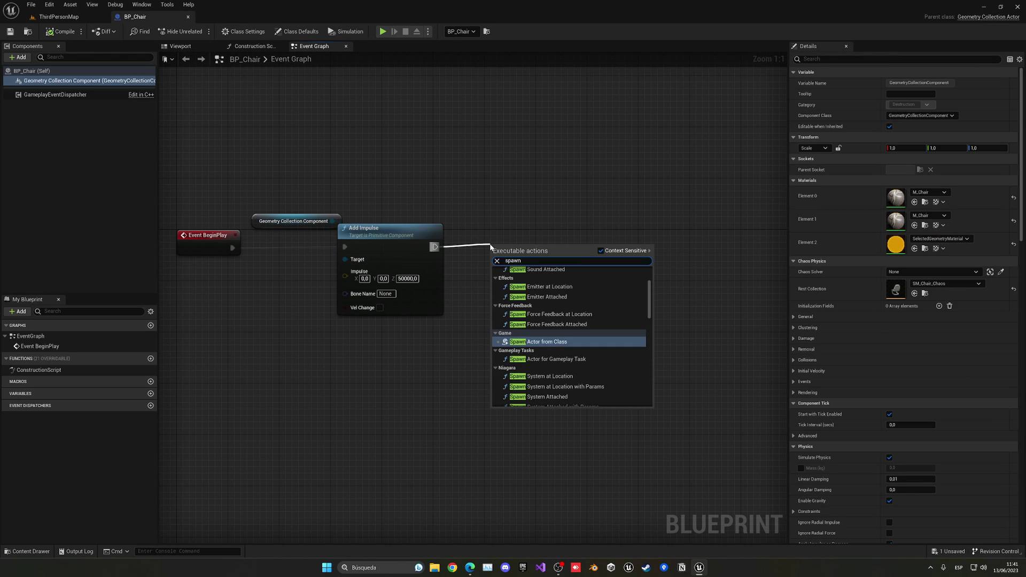
left_click(549, 287)
left_click(541, 266)
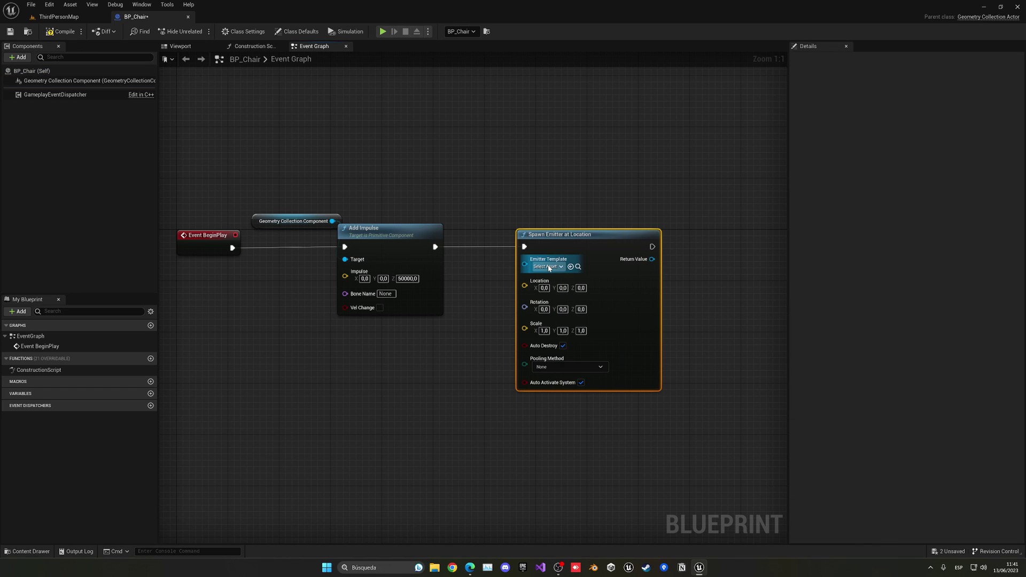
left_click(597, 349)
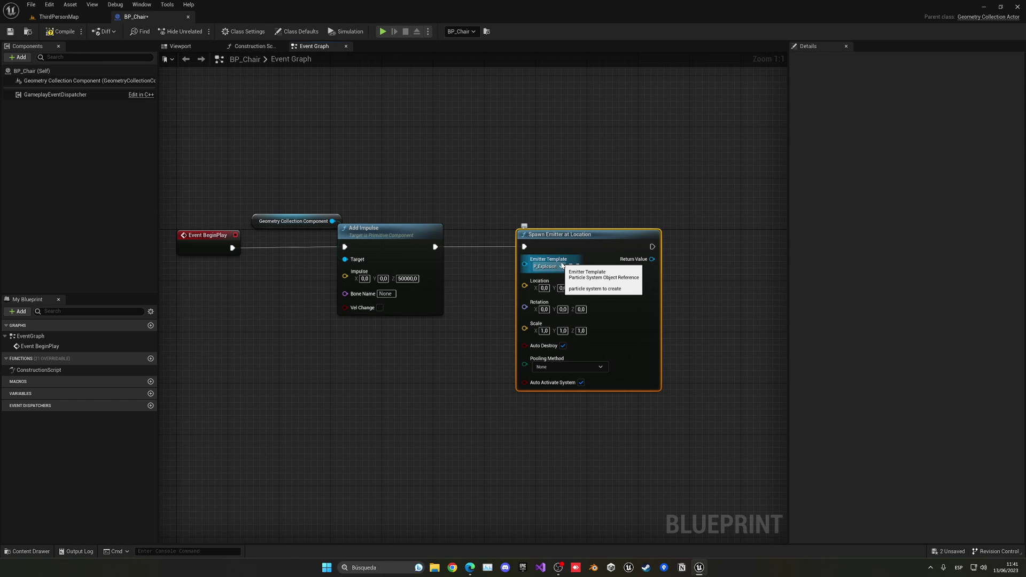
Feed Get Actor Location into the spawn node's Location, set its scale to 2 on all axes, and save BP_Chair.
right_click_drag(444, 344, 525, 293)
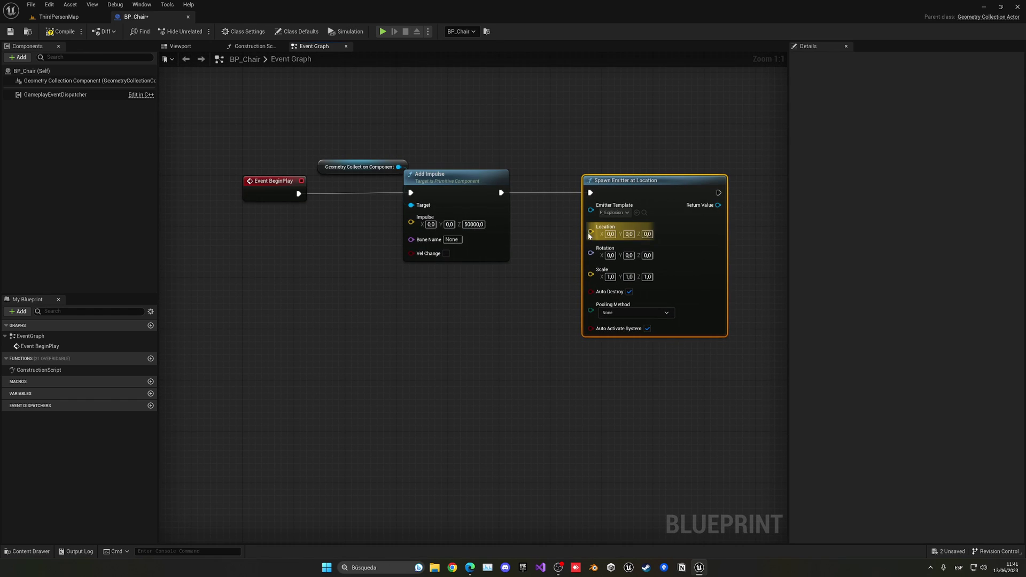
left_click_drag(591, 231, 492, 282)
type("get actor loca")
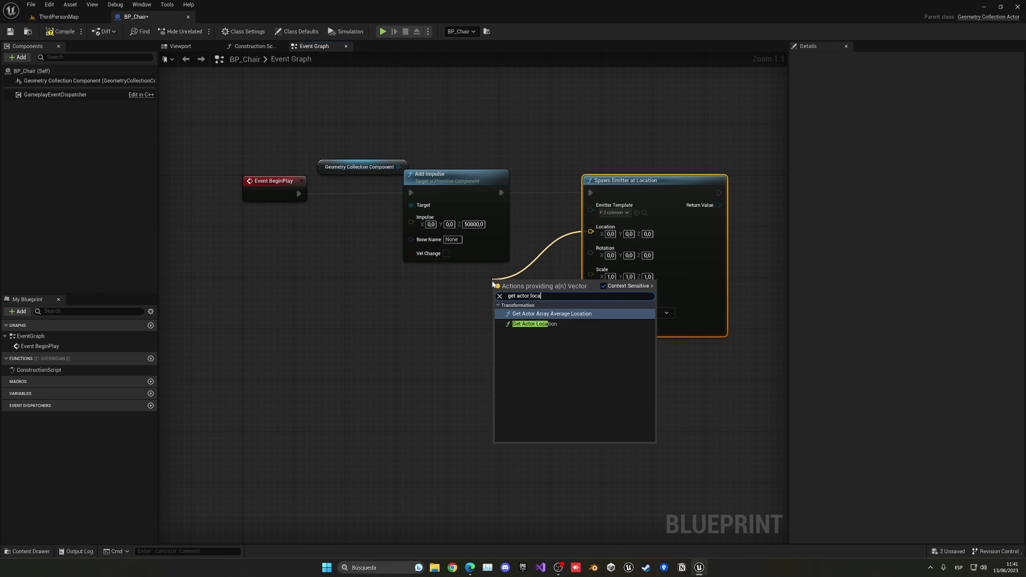
left_click(534, 324)
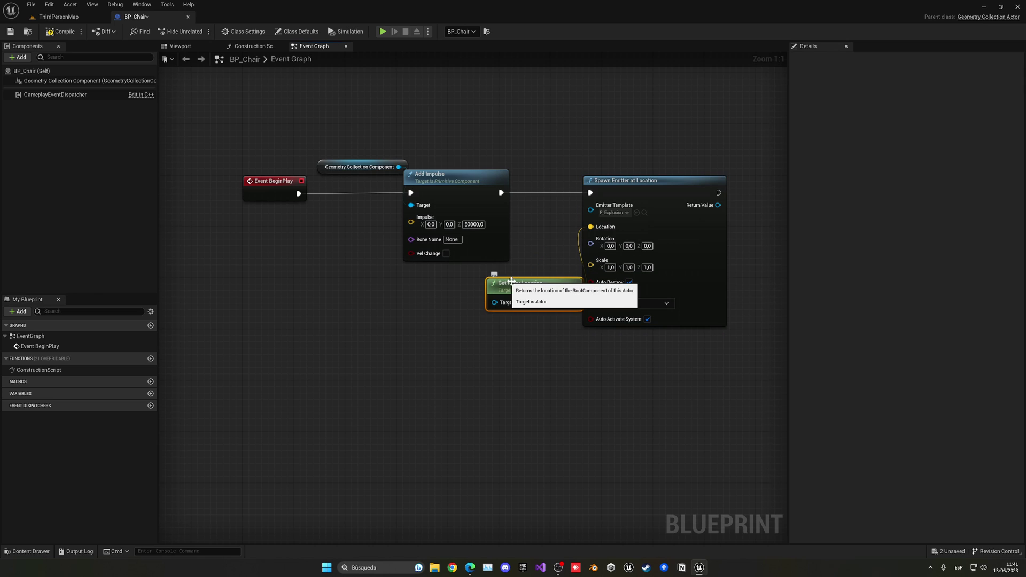
left_click_drag(508, 283, 450, 283)
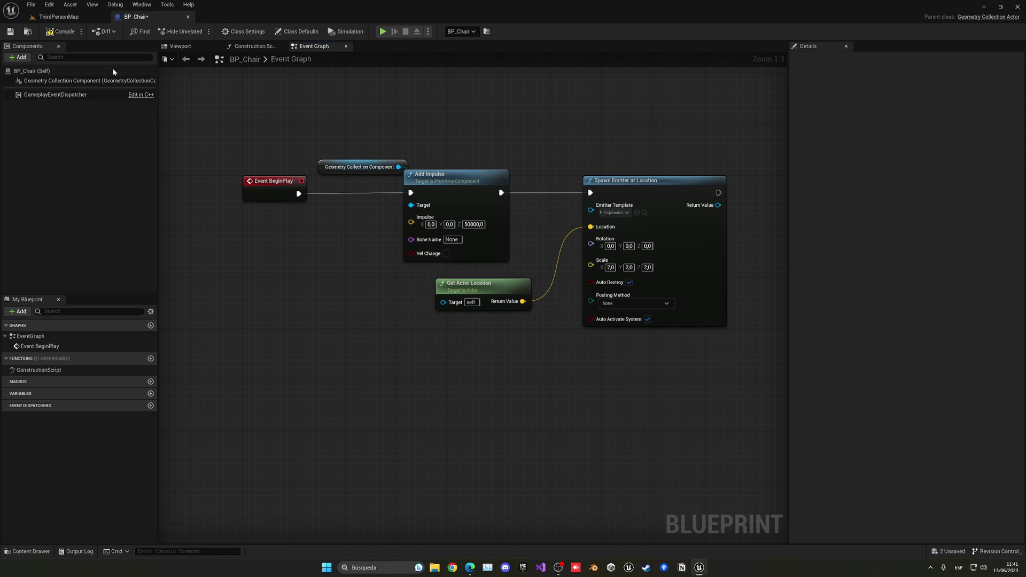
left_click(10, 32)
Insert a Delay node with a duration of 0.32 between Add Impulse and Spawn Emitter at Location, making room for it.
left_click_drag(582, 188, 647, 188)
left_click_drag(527, 197, 526, 196)
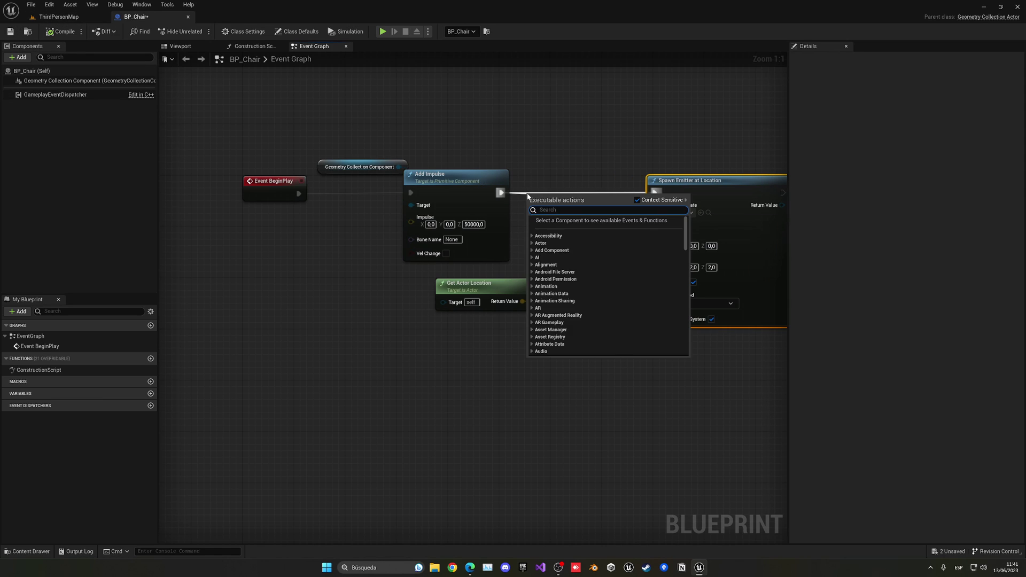
type("delay")
key("Return")
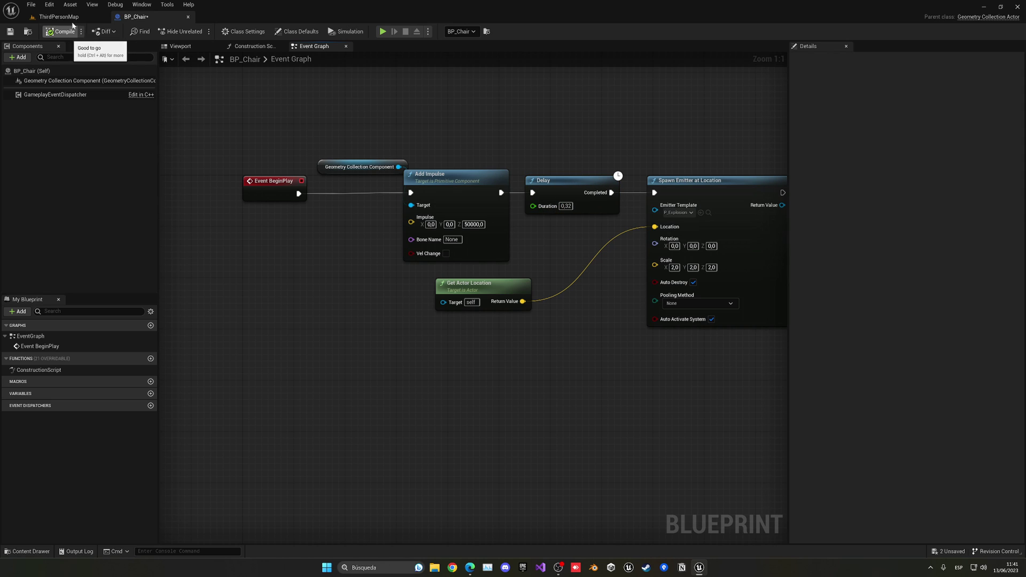
Play-test ThirdPersonMap, moving the character around to watch the delayed chair explosion and fire from several angles, and end the session.
left_click(59, 17)
left_click(179, 31)
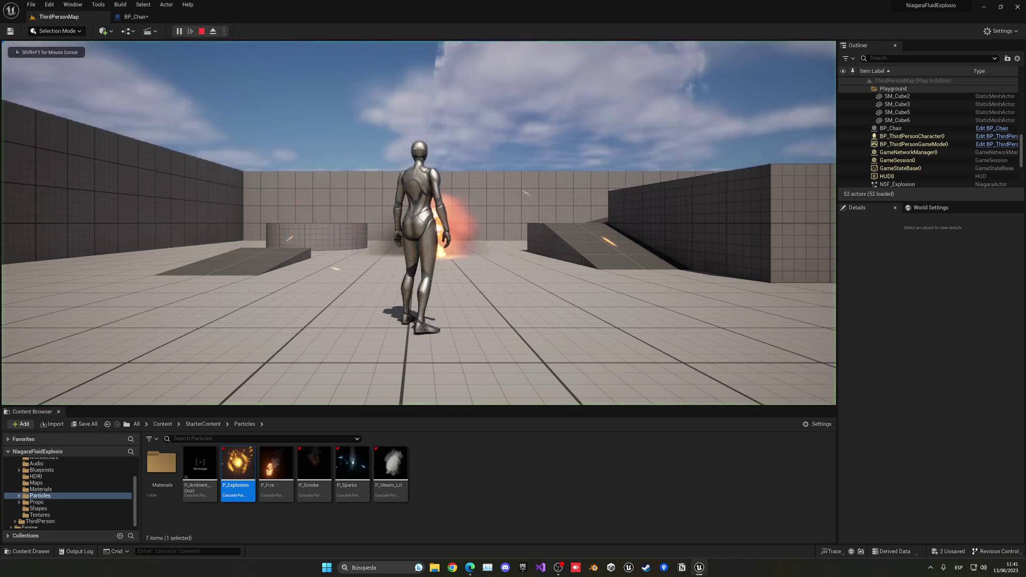
key("w")
key("a")
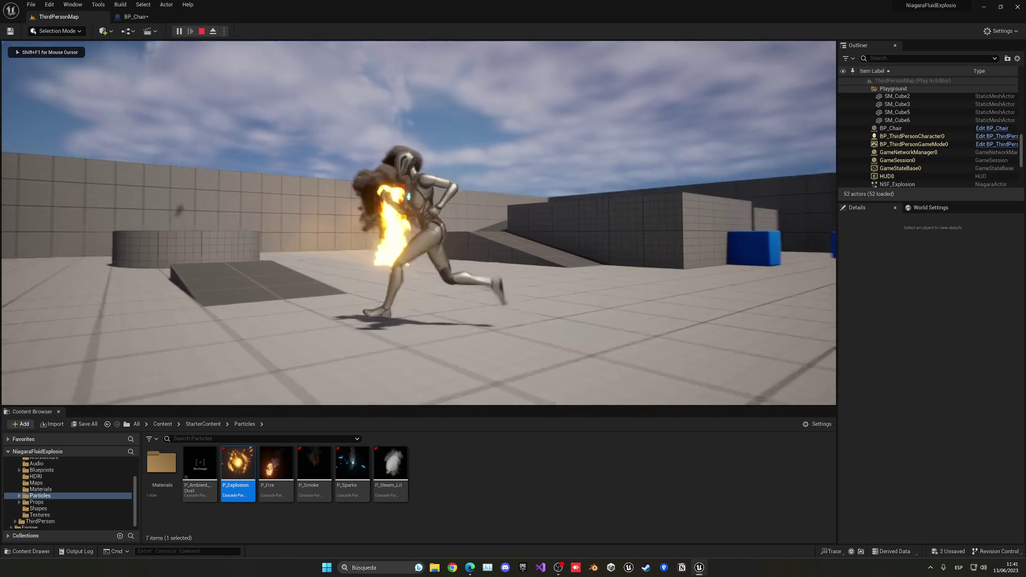
key("s")
key("d")
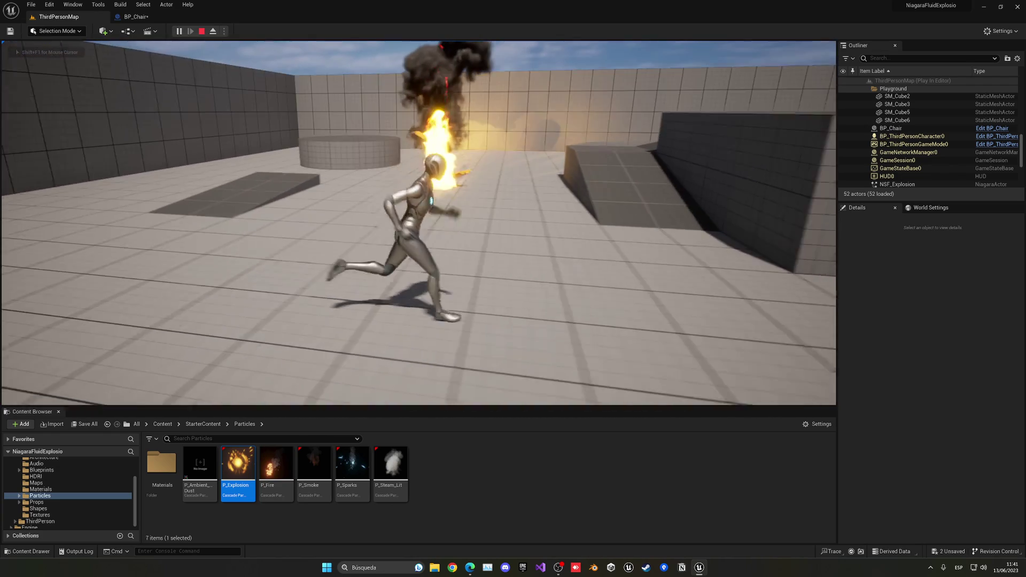
key("w")
key("s")
key("a")
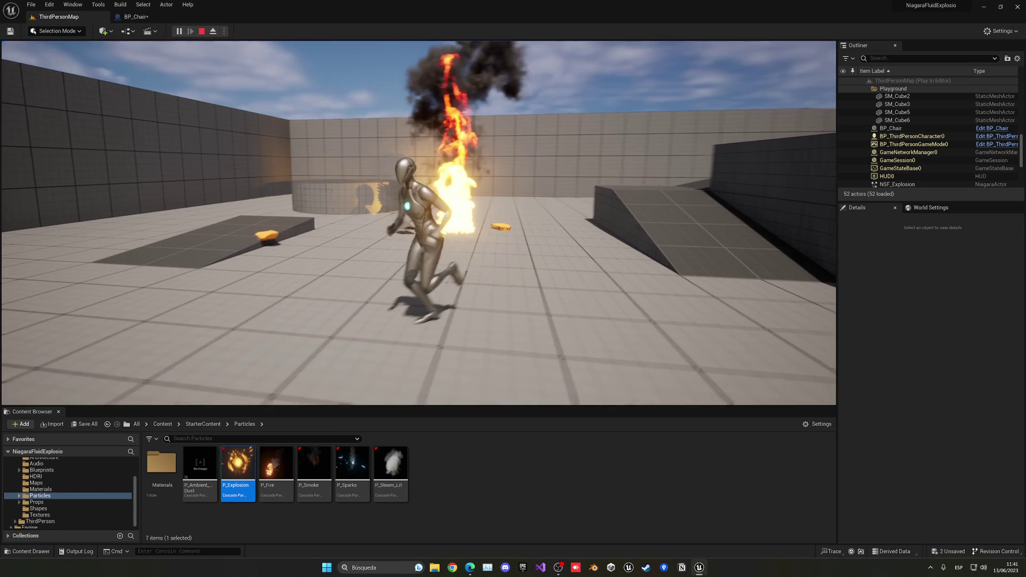
key("w")
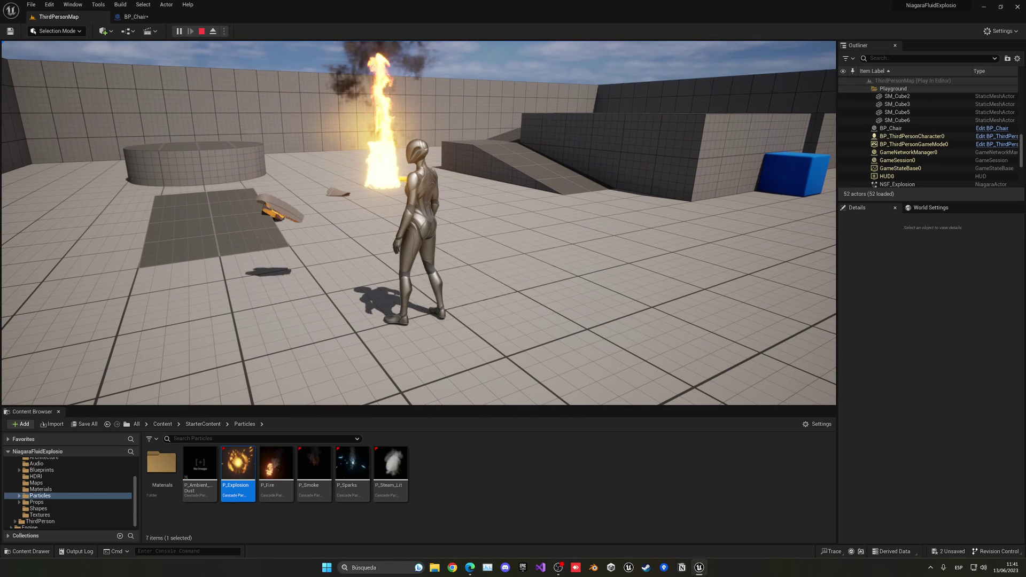
key("Escape")
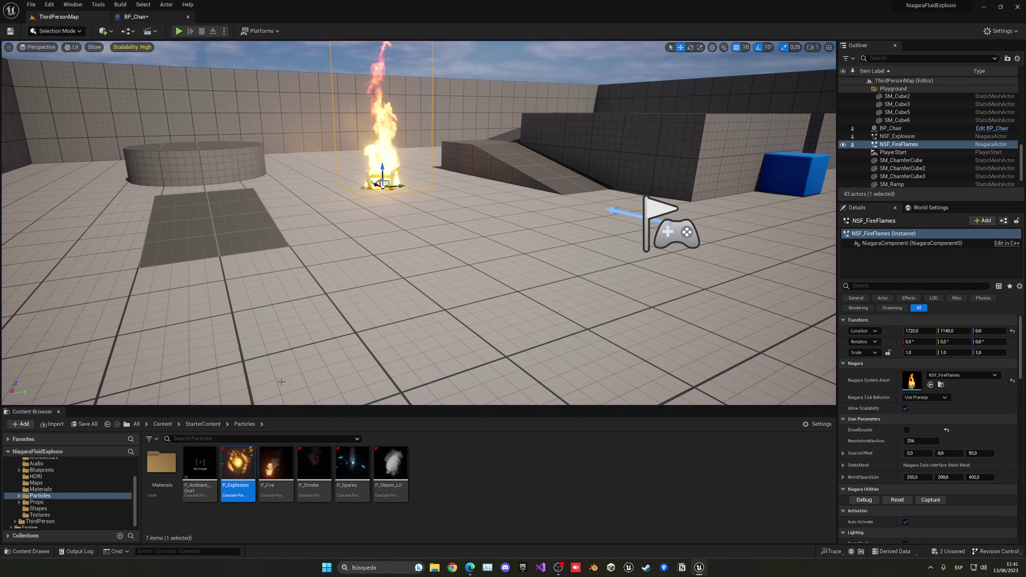
Open the BP_ThirdPersonCharacter Blueprint from the ThirdPerson Blueprints folder and show its 3D viewport.
left_click(171, 424)
left_click(284, 483)
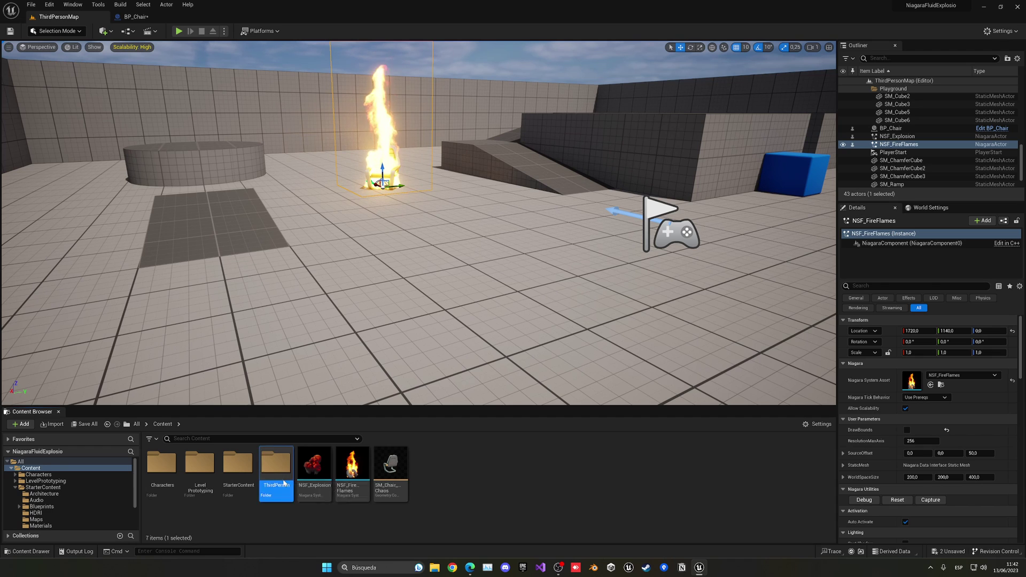
double_click(284, 484)
double_click(162, 464)
double_click(165, 462)
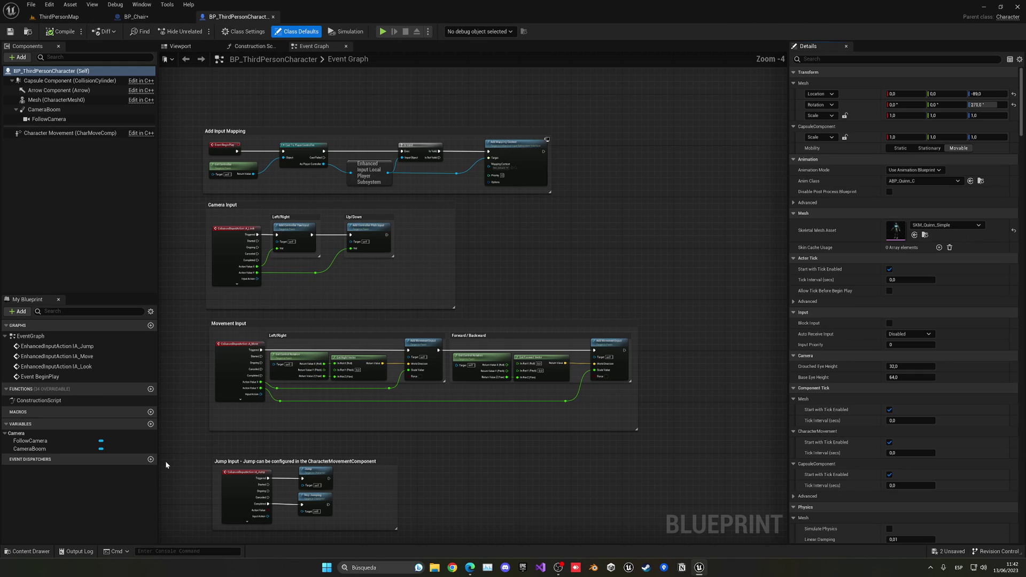
left_click(180, 46)
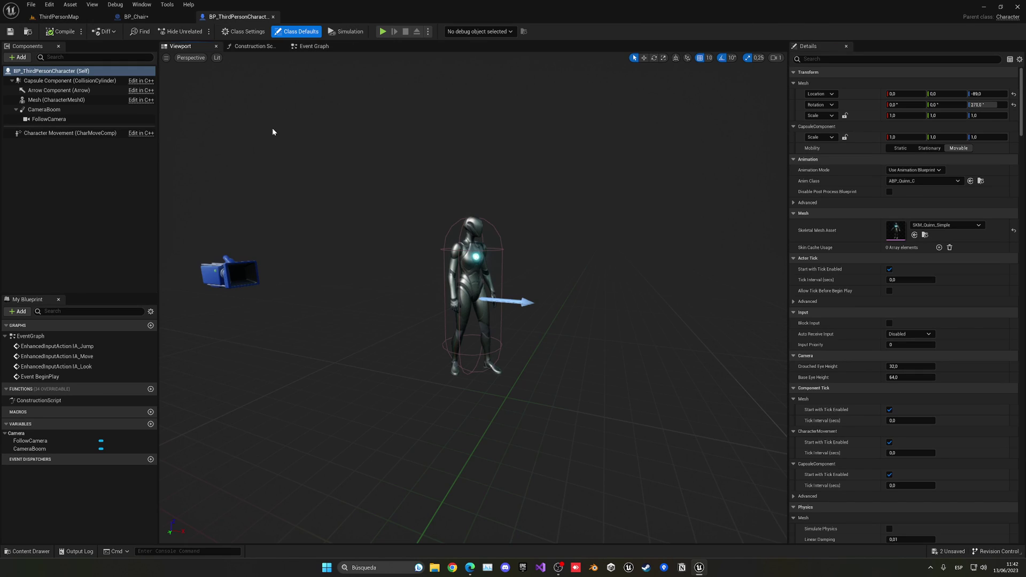
Set the CameraBoom's Target Arm Length to 600 and its Socket Offset Y to 70.
left_click(69, 108)
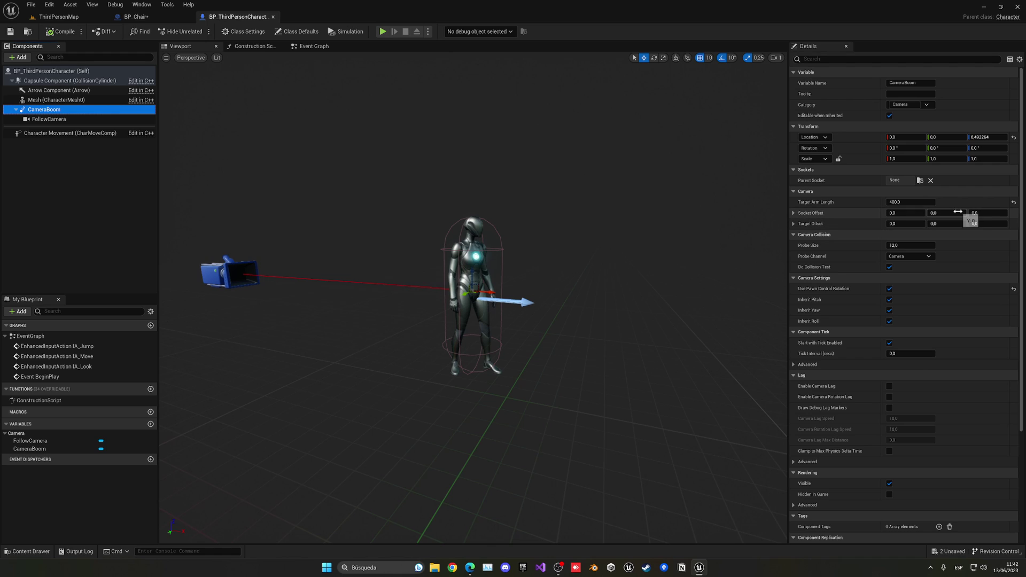
left_click(926, 203)
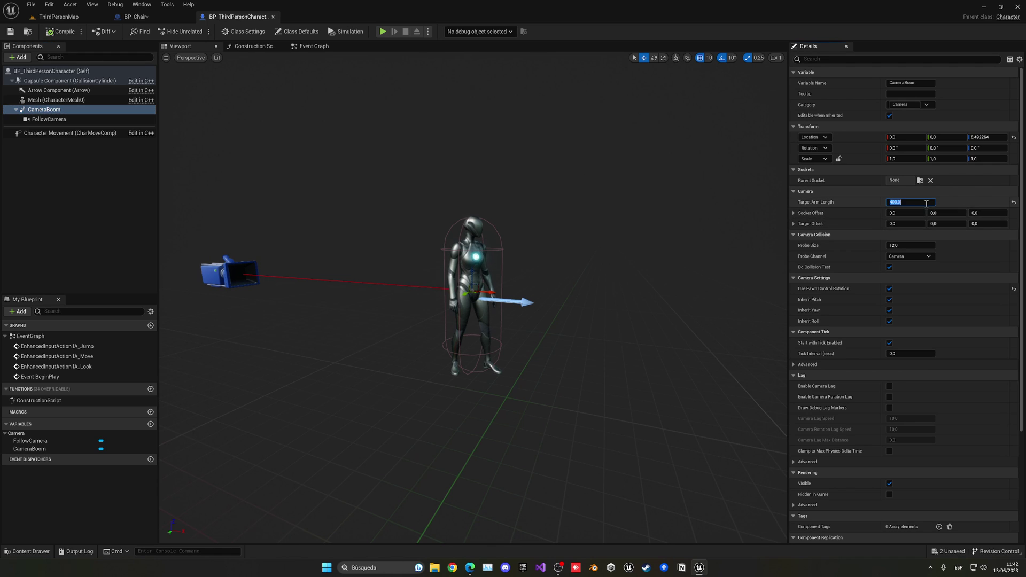
type("600")
key("Return")
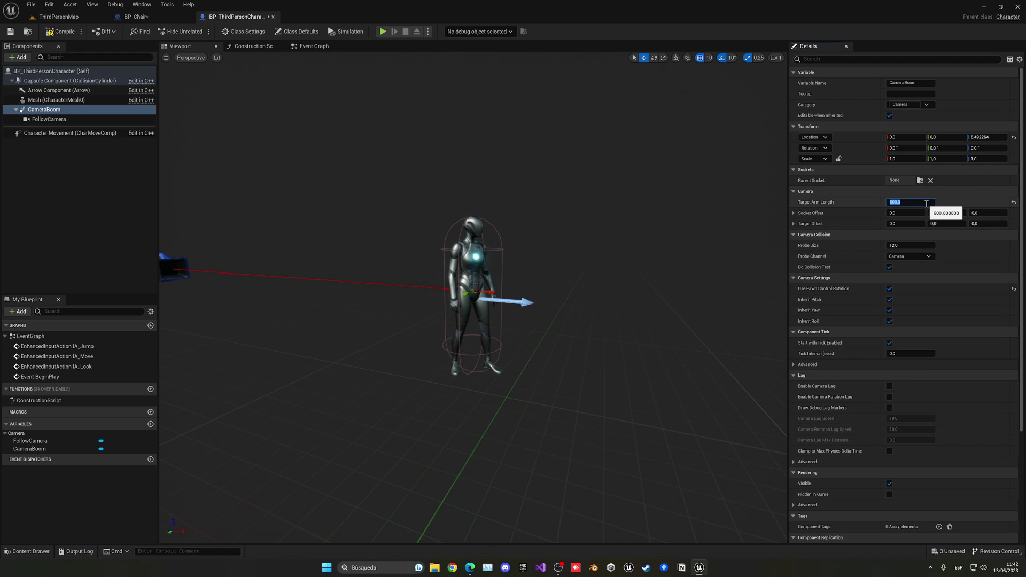
key("s")
right_click_drag(532, 284, 520, 281)
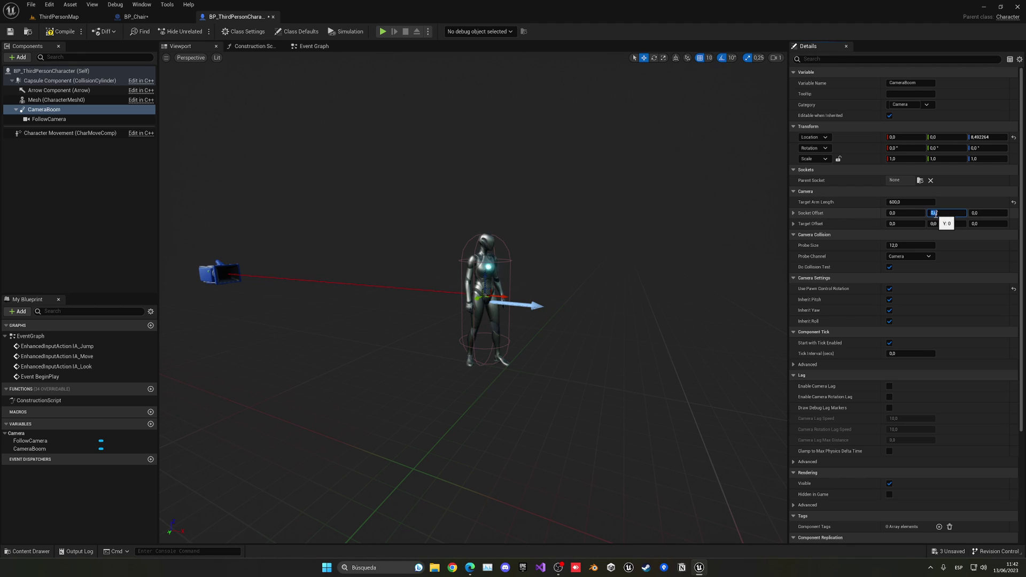
key("Return")
right_click_drag(666, 294, 630, 303)
key("s")
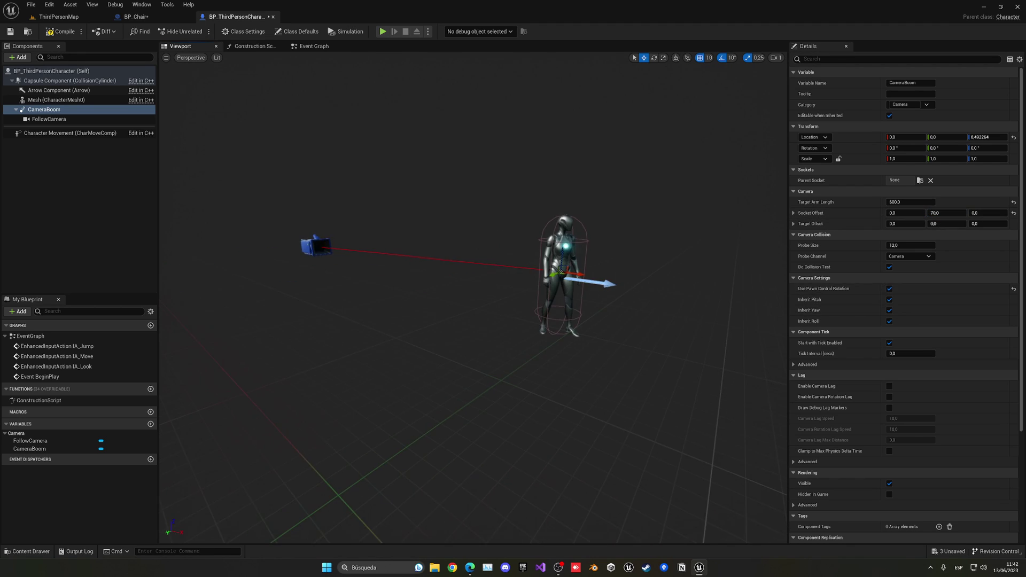
Play-test ThirdPersonMap with the changed character camera, stop the session, and save all modified assets.
left_click(58, 16)
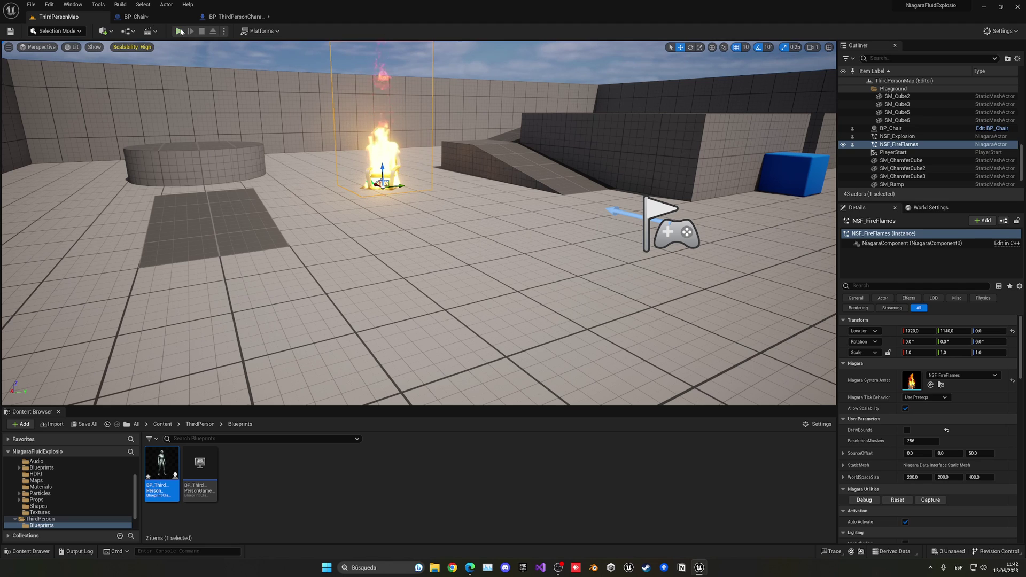
key("alt+p")
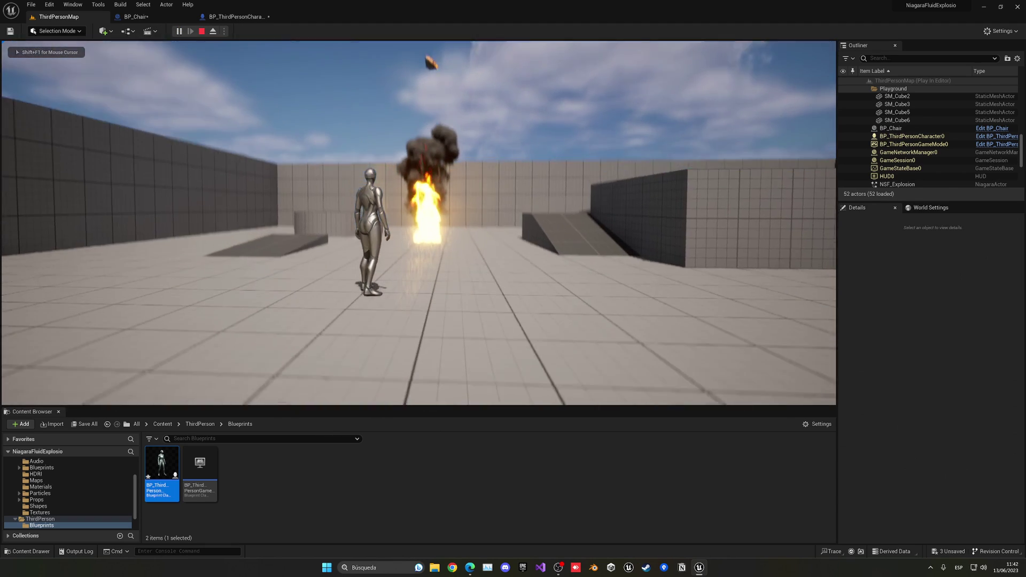
key("w")
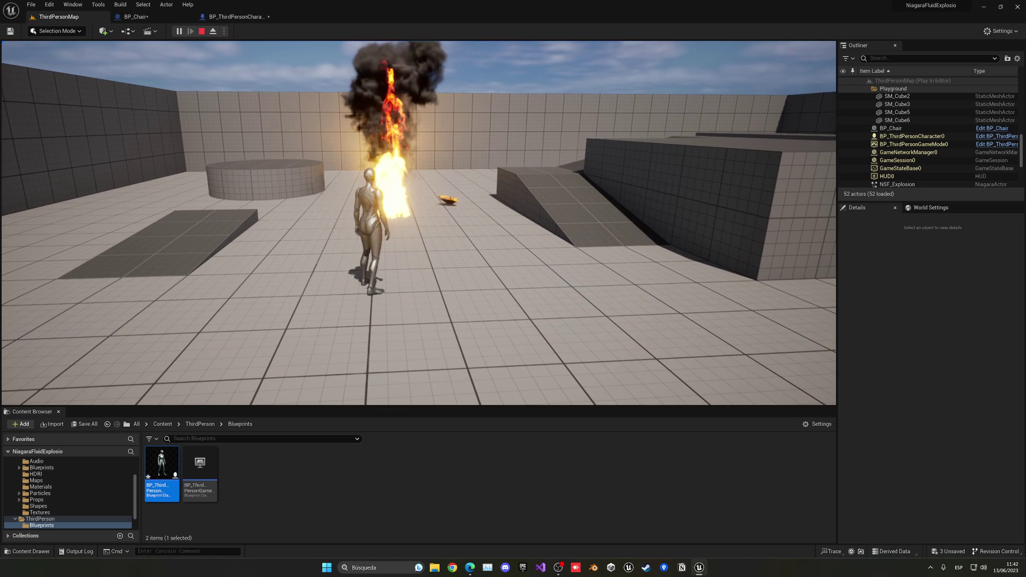
key("Escape")
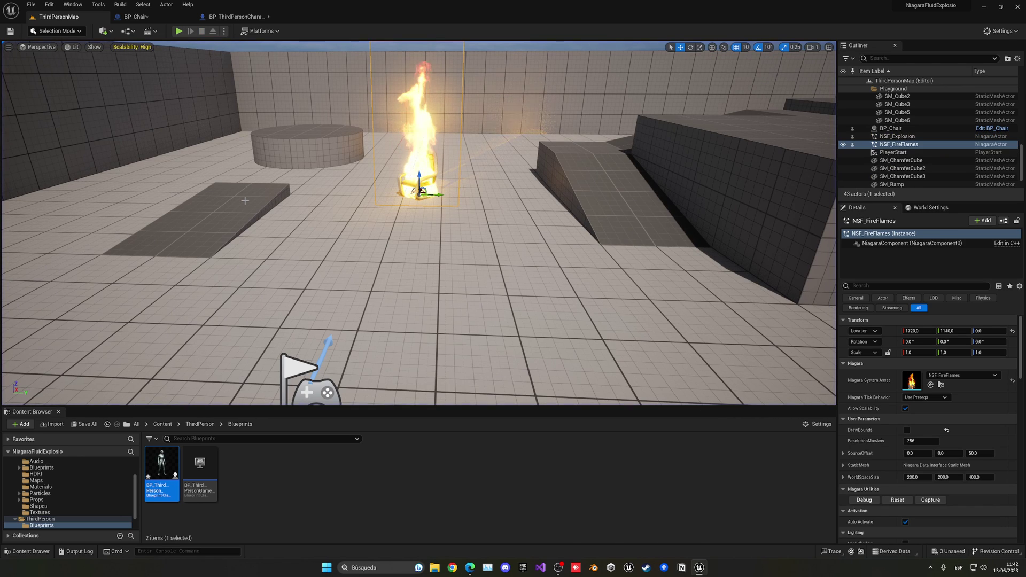
key("ctrl+shift+s")
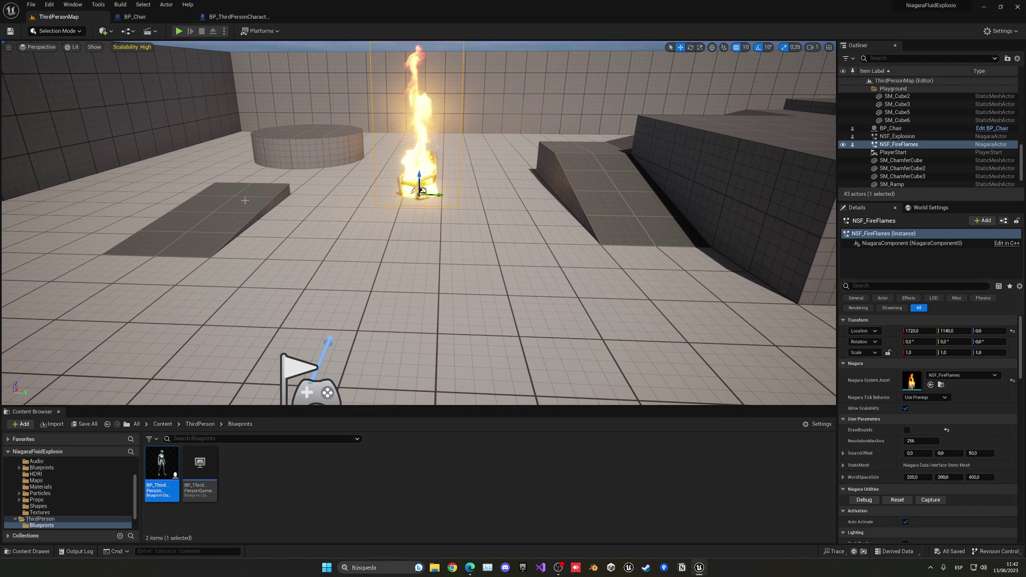
Open the NSF_Explosion Niagara system from the Content folder and pause its simulation preview.
left_click(163, 425)
left_click(314, 466)
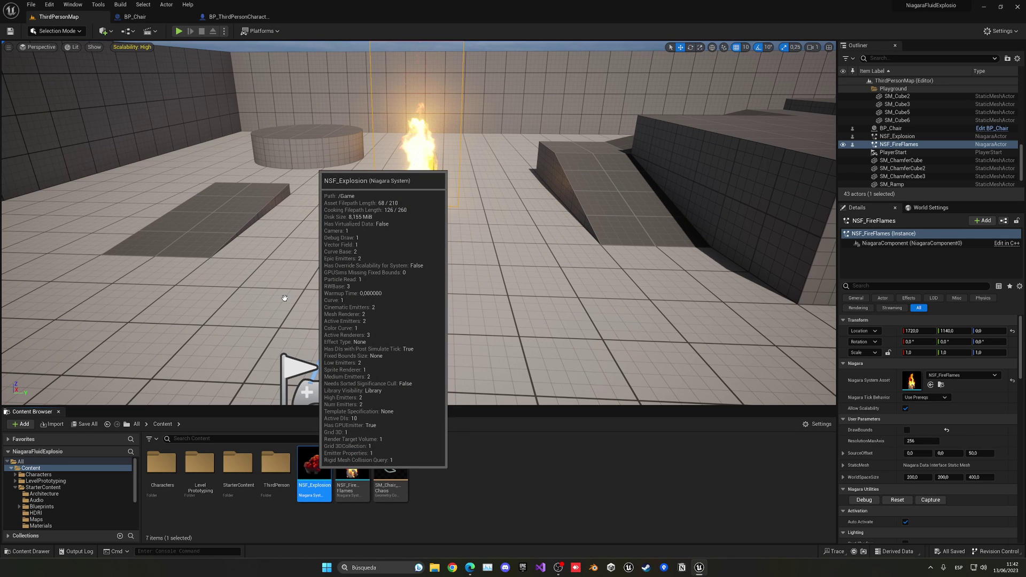
double_click(315, 466)
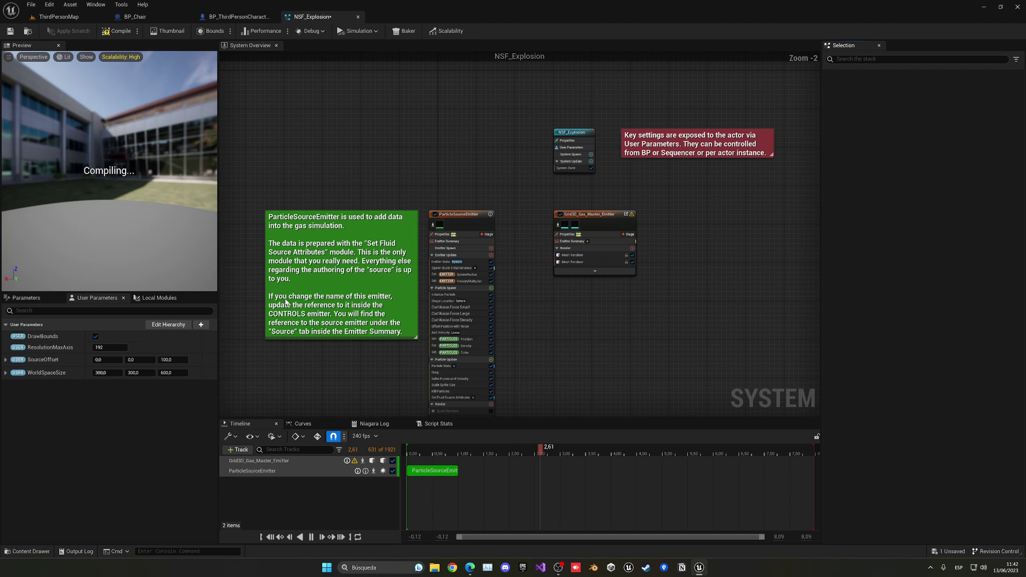
left_click(310, 537)
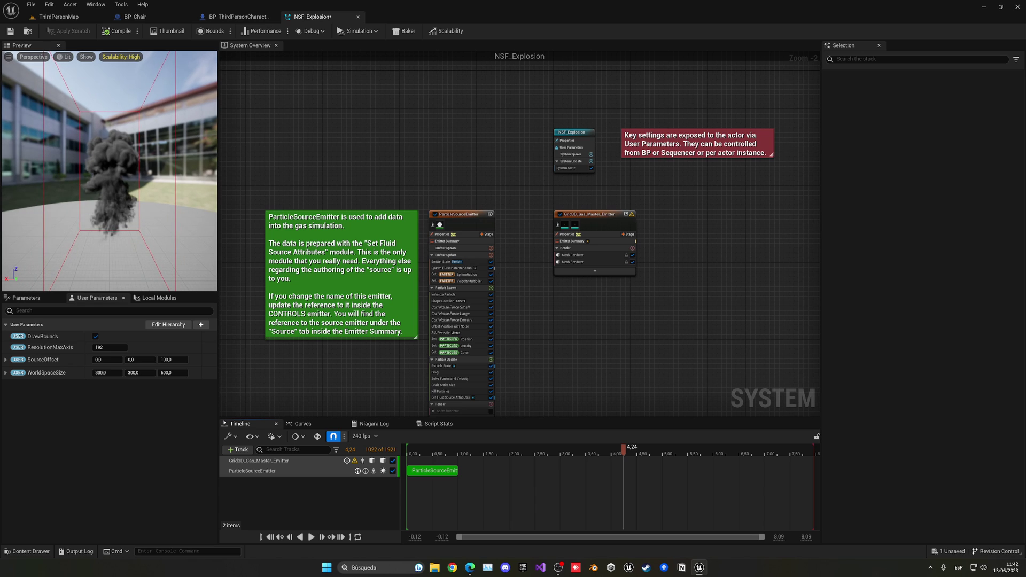
Examine the Position, Density, VelocityMultiplier and Color settings of ParticleSourceEmitter, and close NSF_Explosion.
right_click_drag(436, 156, 382, 58)
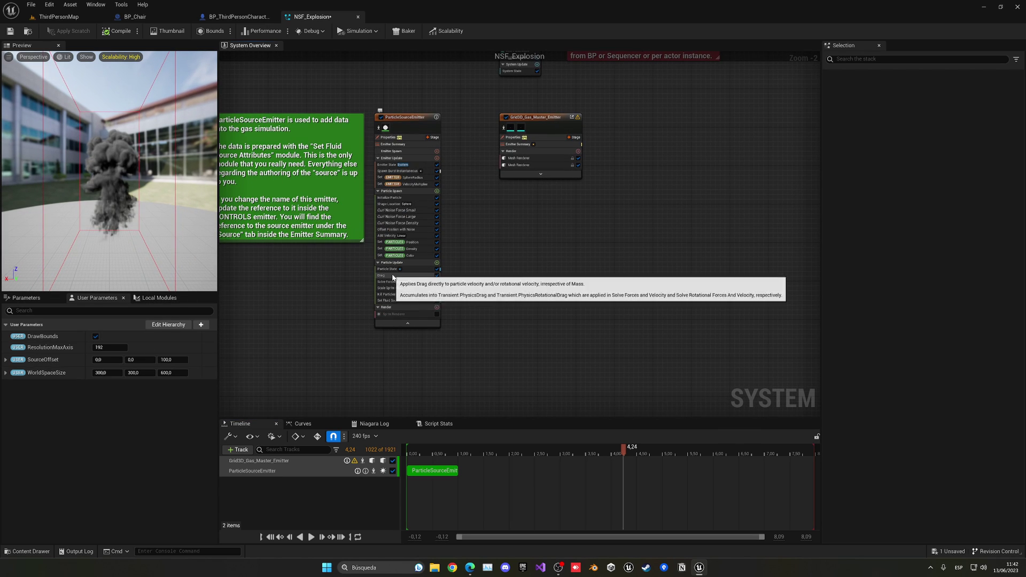
left_click(413, 249)
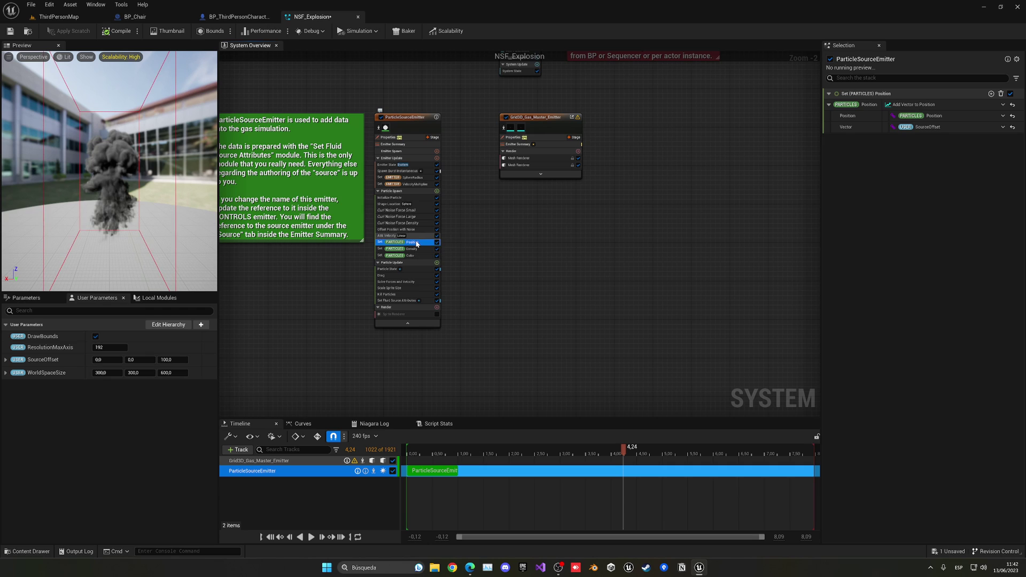
scroll(412, 249, "up", 1)
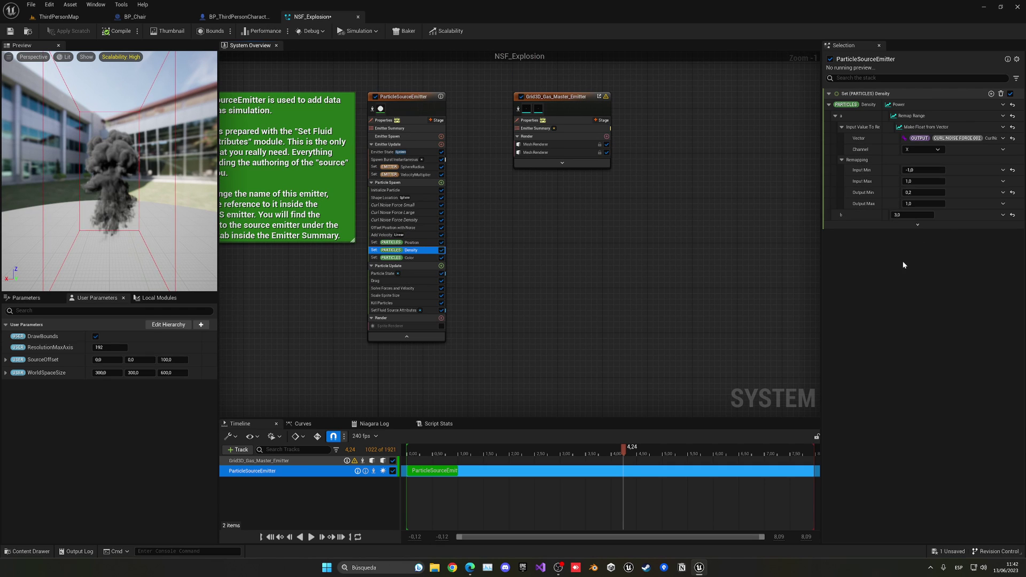
left_click(419, 168)
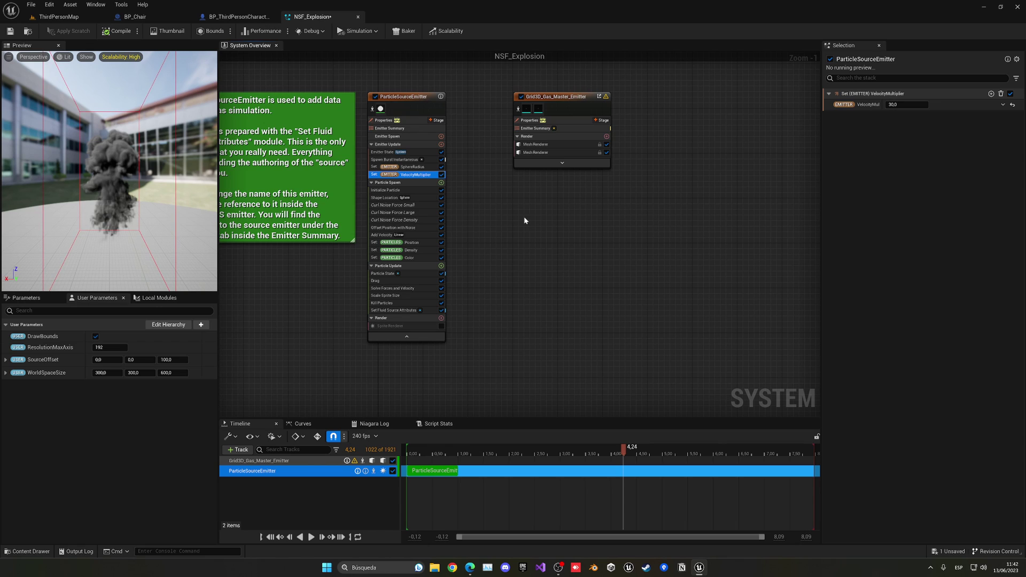
left_click(407, 250)
left_click(411, 258)
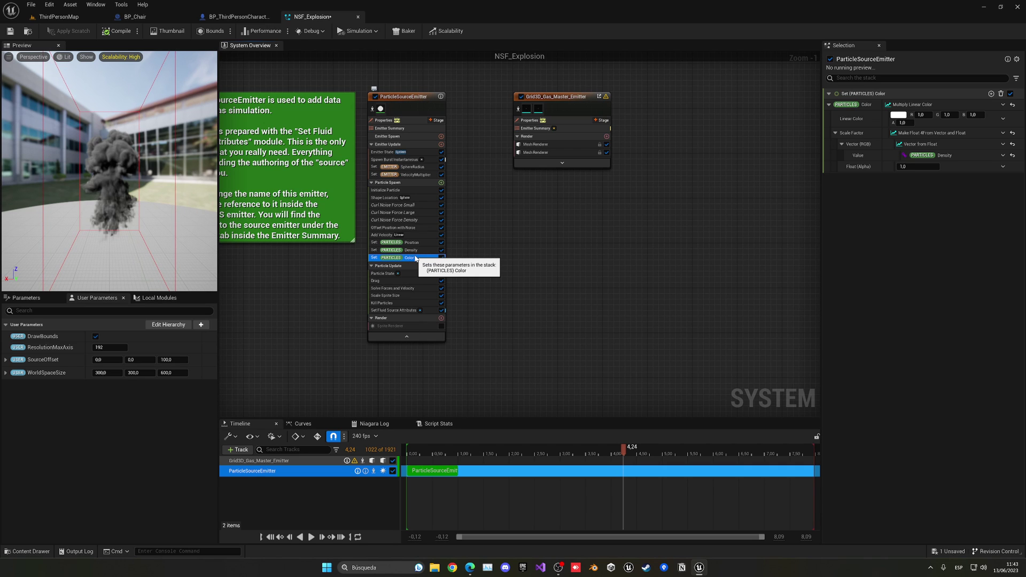
right_click_drag(526, 246, 633, 276)
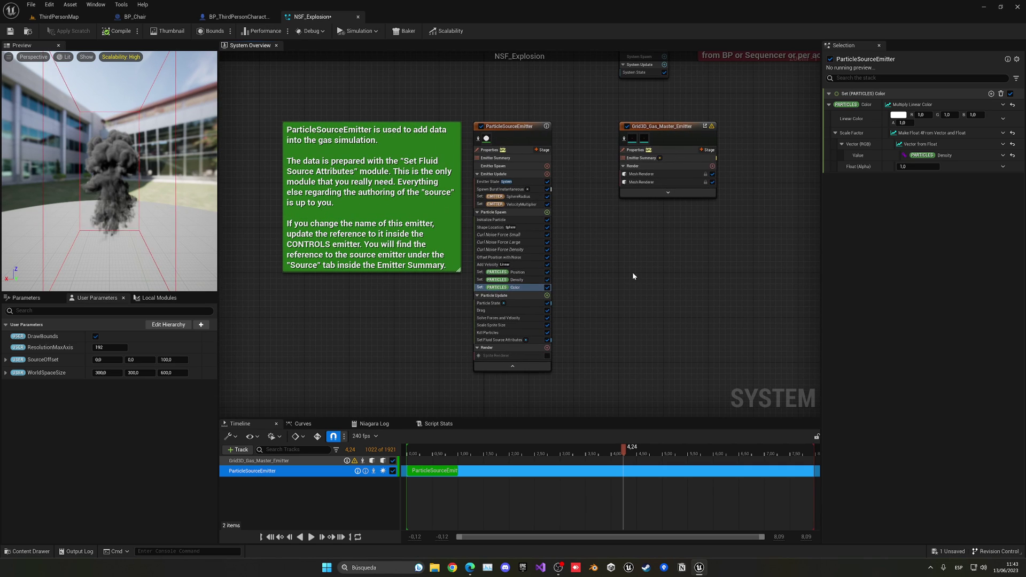
middle_click(321, 16)
Increase the Scale of the Spawn Emitter at Location node in BP_Chair to 3, and compile and save the Blueprint.
left_click(82, 18)
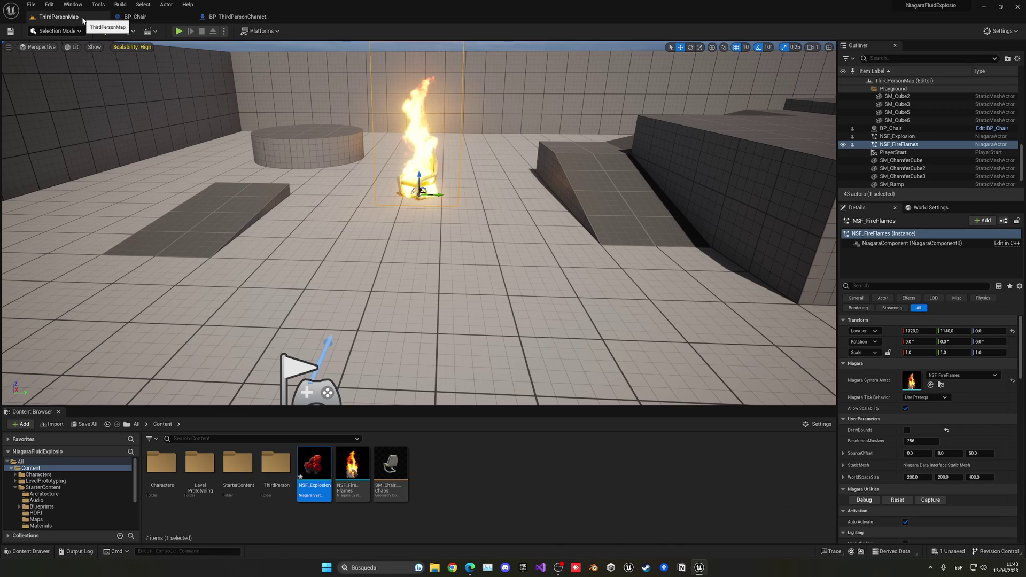
left_click(206, 16)
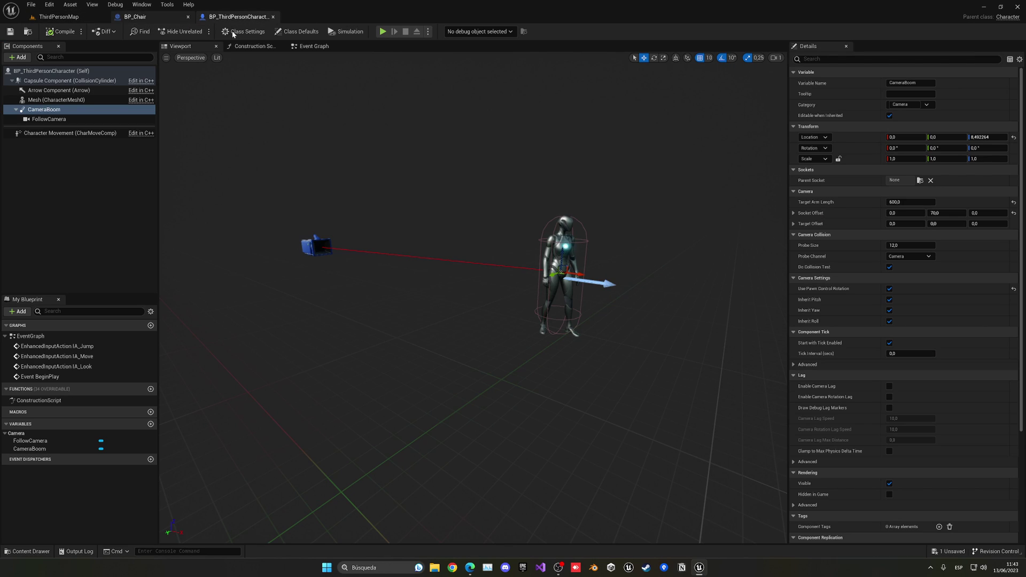
left_click(158, 17)
right_click_drag(598, 137, 531, 132)
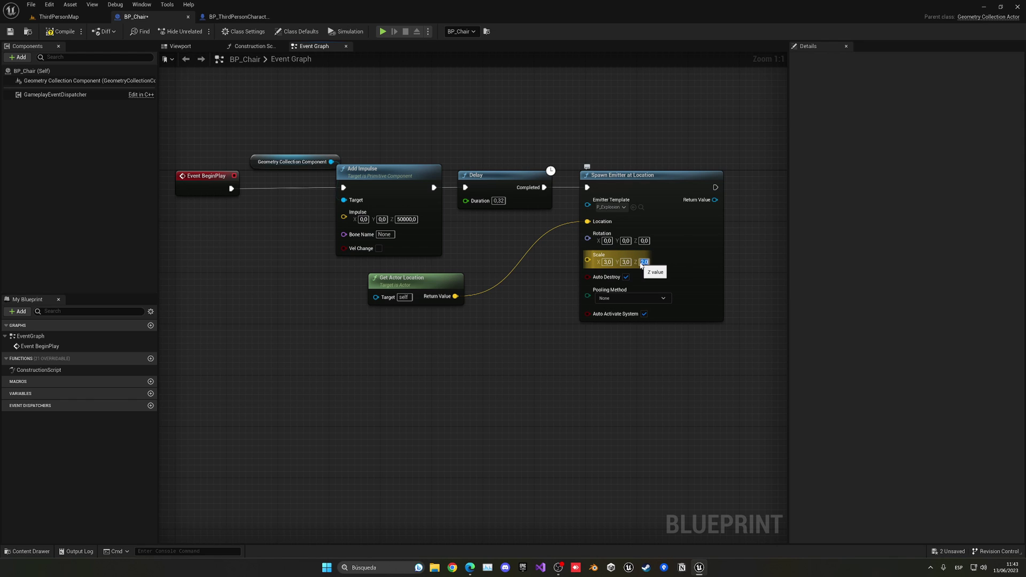
left_click(60, 32)
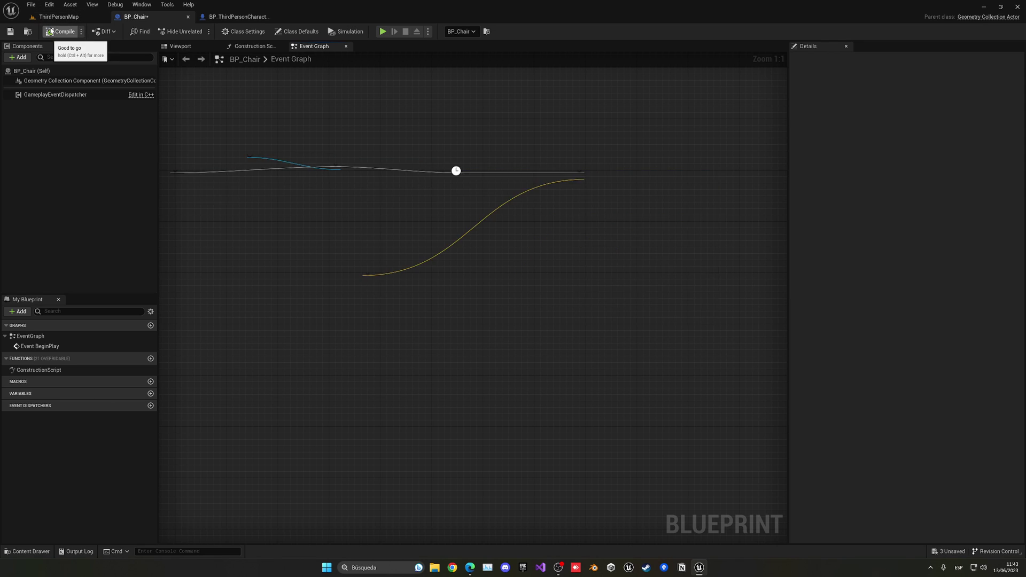
left_click(11, 32)
Disable Auto Activate on the NSF_FireFlames actor in ThirdPersonMap.
left_click(61, 17)
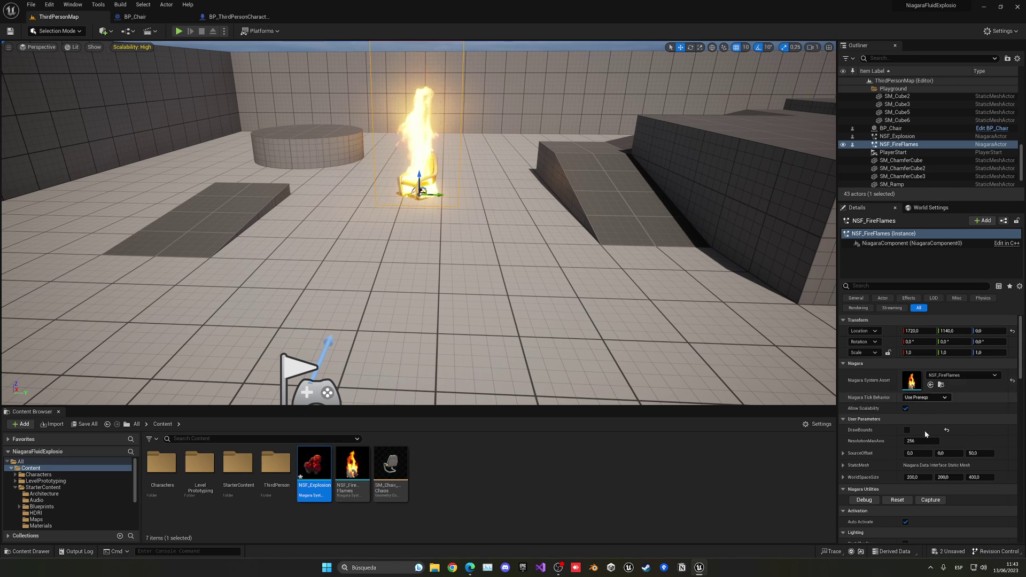
left_click(900, 145)
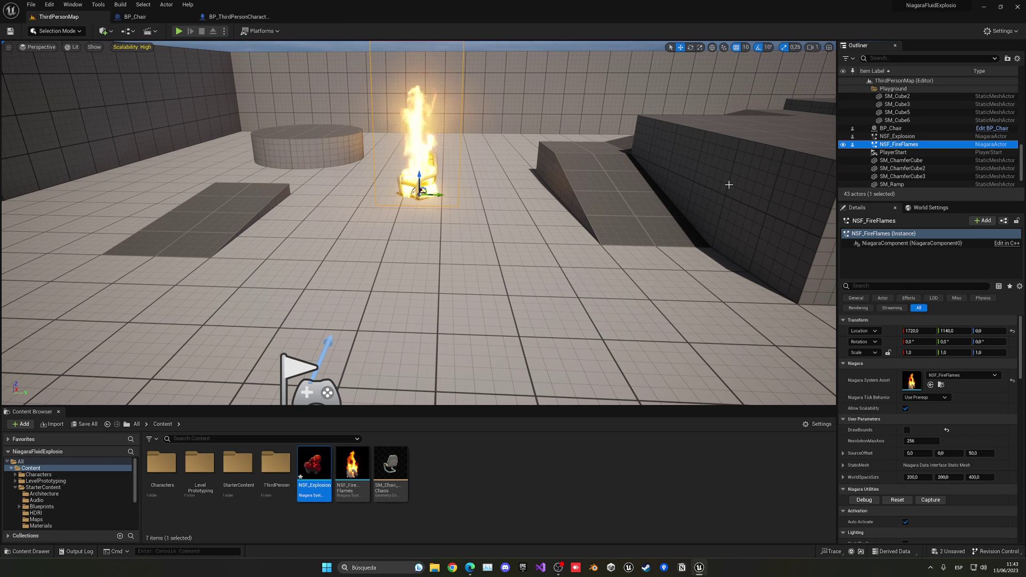
left_click(905, 522)
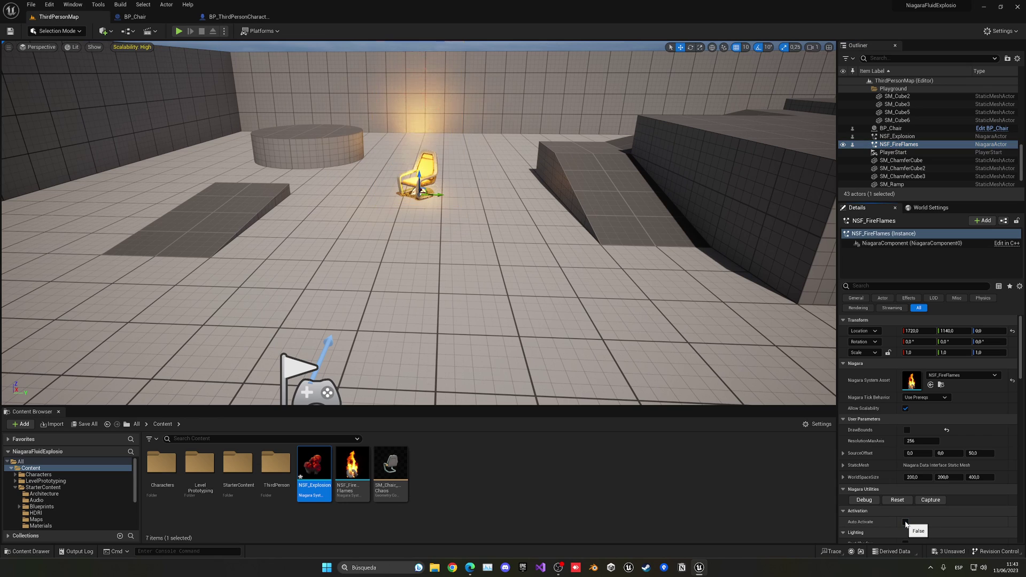
Turn off automatic activation for the fire flames actor placed at the chair.
left_click(905, 522)
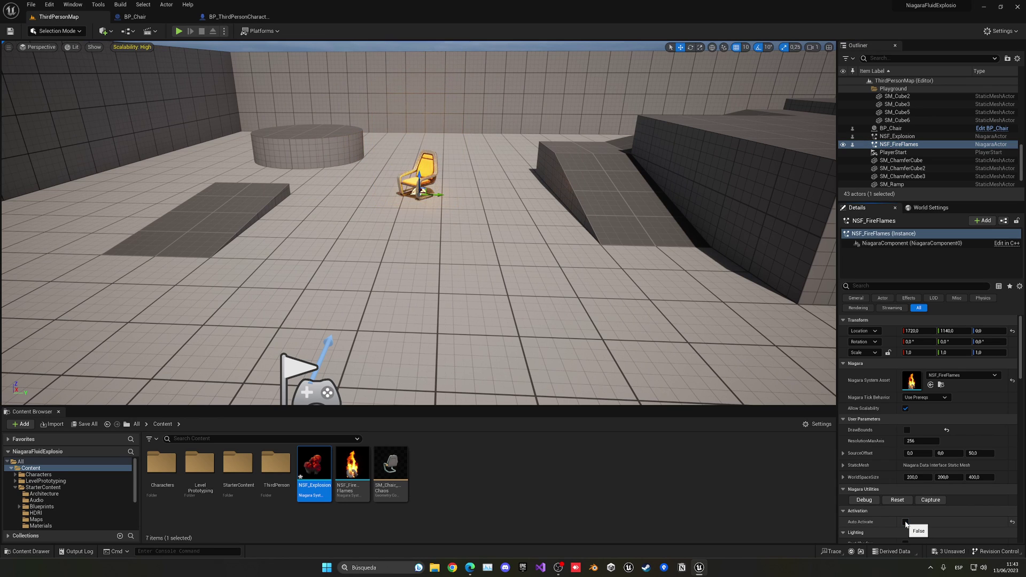
left_click(905, 523)
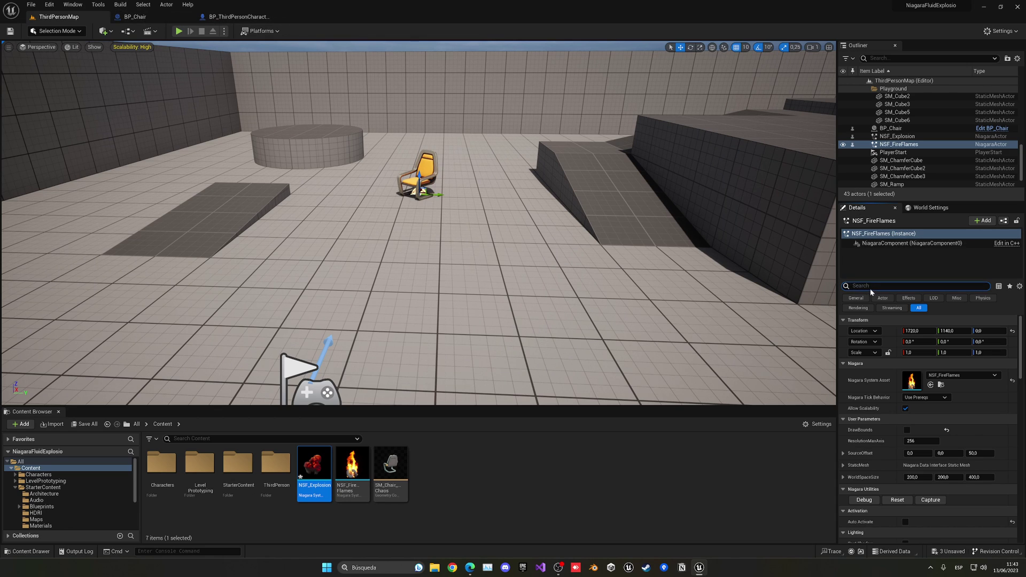
Add a Get All Actors with Tag node after Spawn Emitter at Location in the BP_Chair event graph.
left_click(147, 15)
right_click_drag(723, 197, 387, 197)
left_click_drag(423, 192, 422, 192)
type("get")
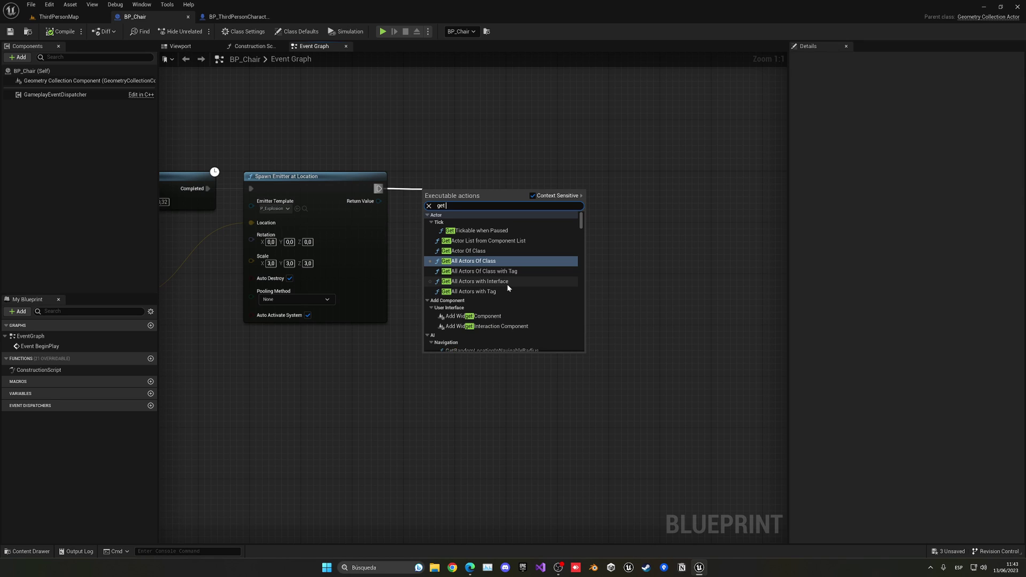
type("tag")
left_click(481, 239)
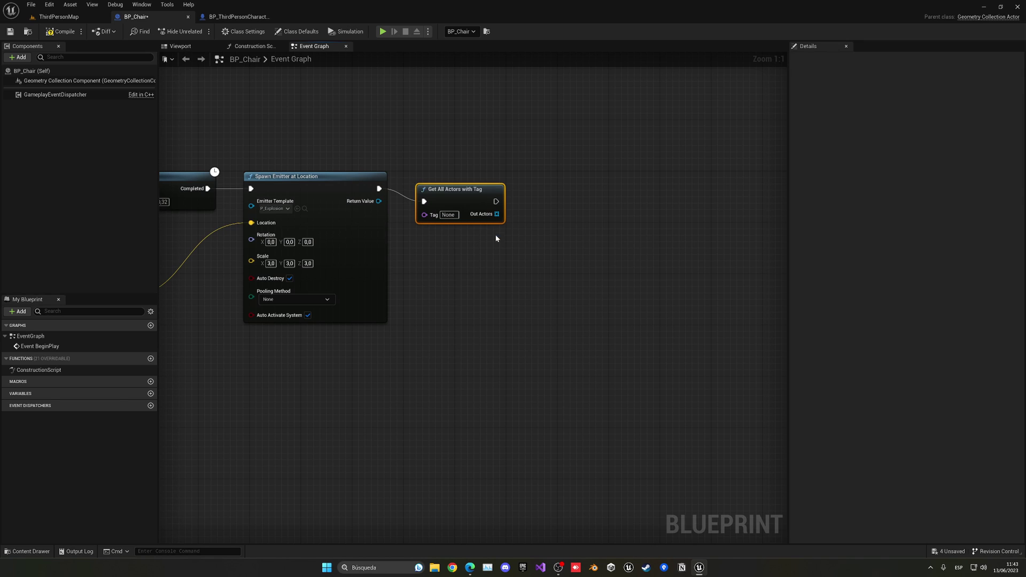
Add the actor tag Flames to the NSF_FireFlames actor in ThirdPersonMap.
left_click(88, 17)
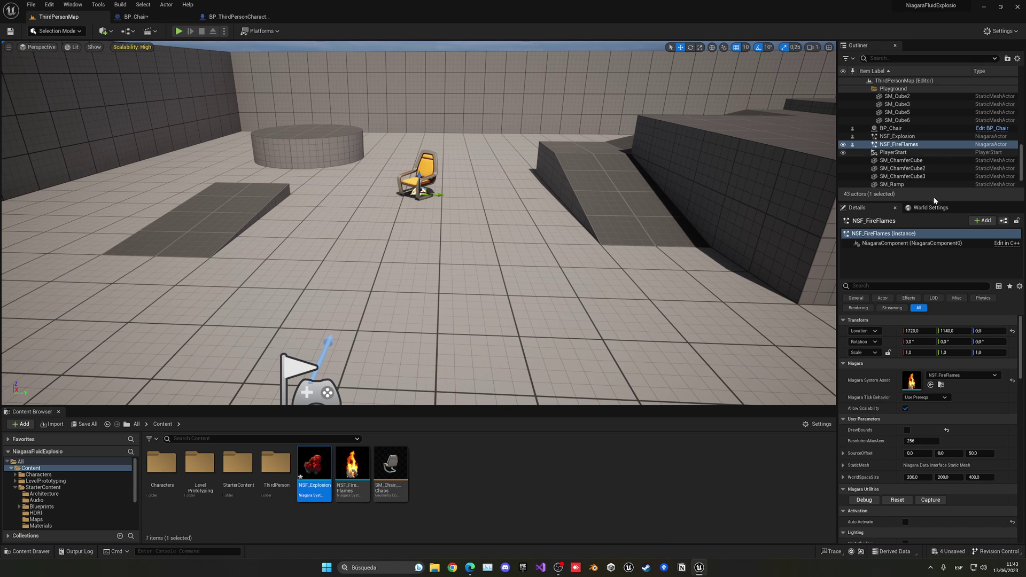
left_click(891, 286)
type("tag")
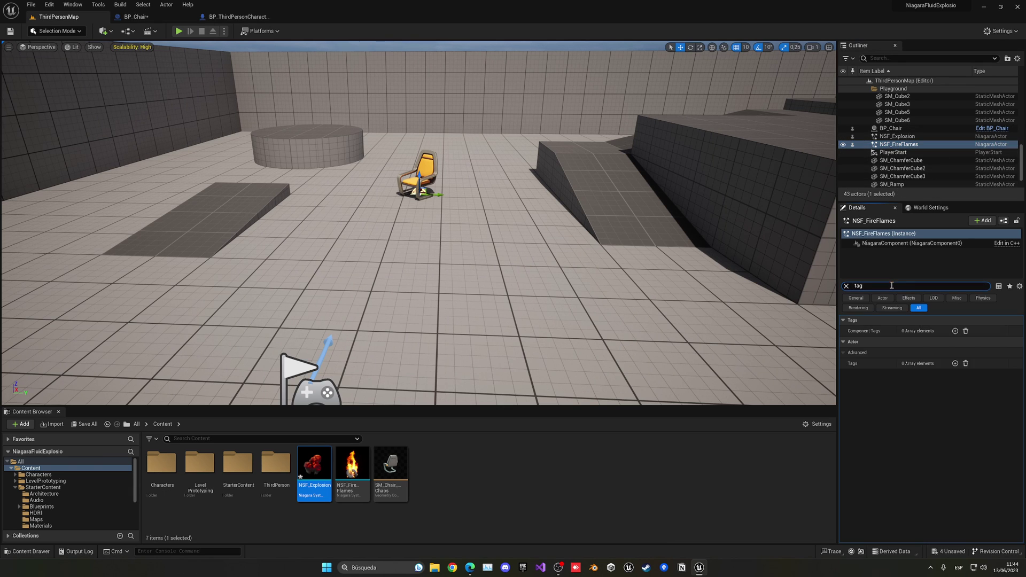
left_click(955, 363)
left_click(928, 374)
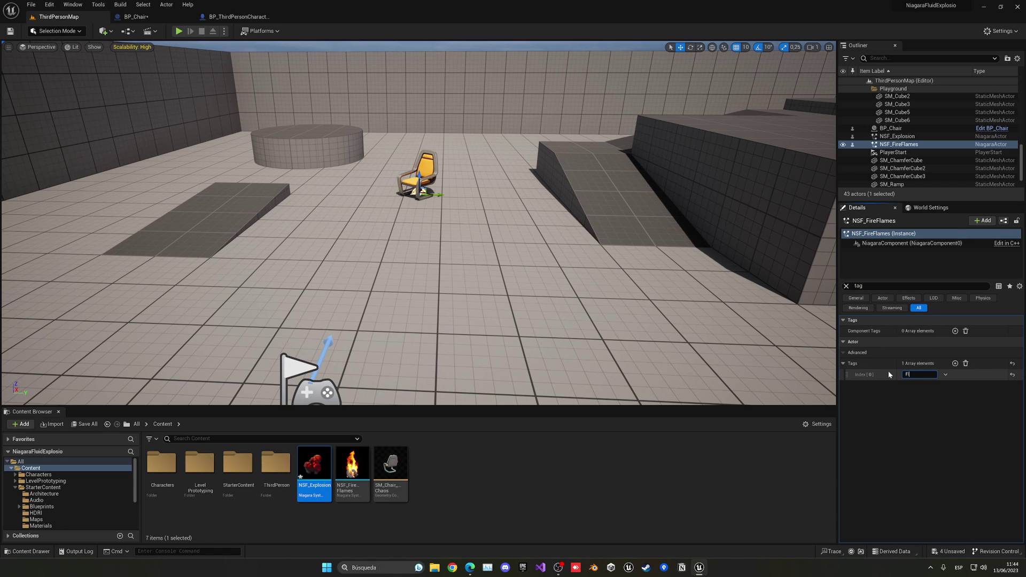
Close the BP_ThirdPersonCharacter Blueprint and set the Tag of Get All Actors with Tag in BP_Chair to Flames.
left_click(238, 17)
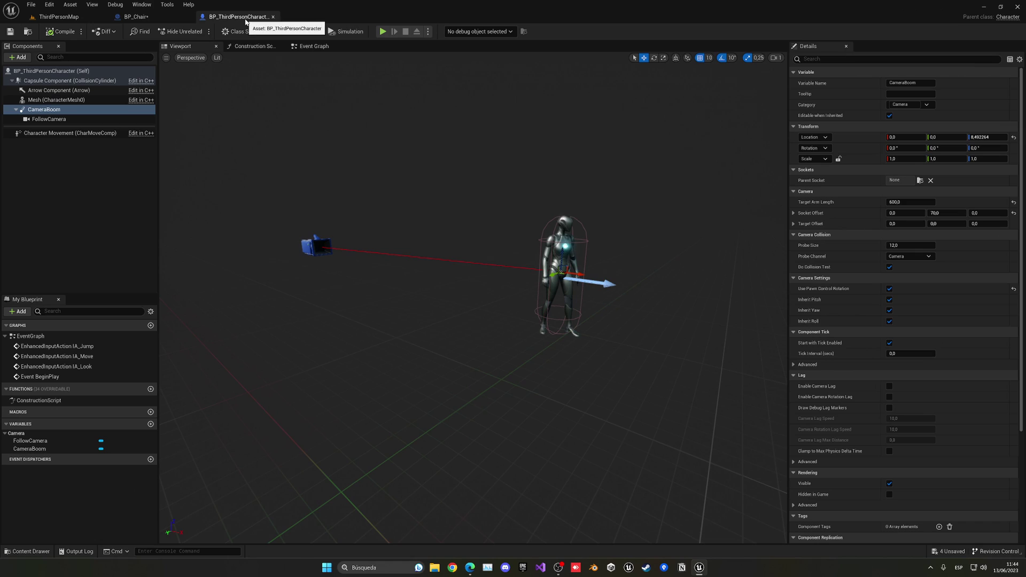
left_click(185, 17)
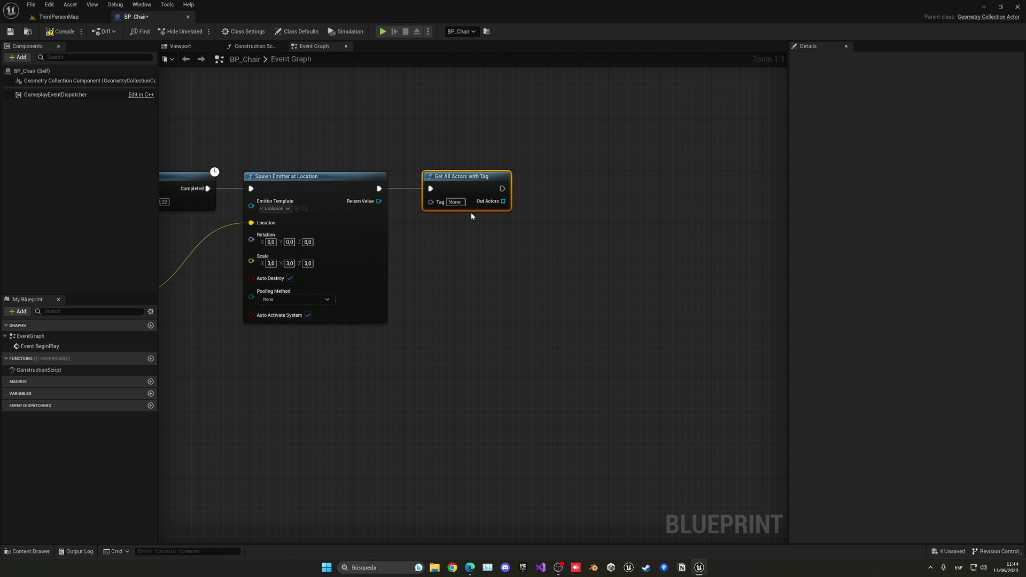
left_click(455, 202)
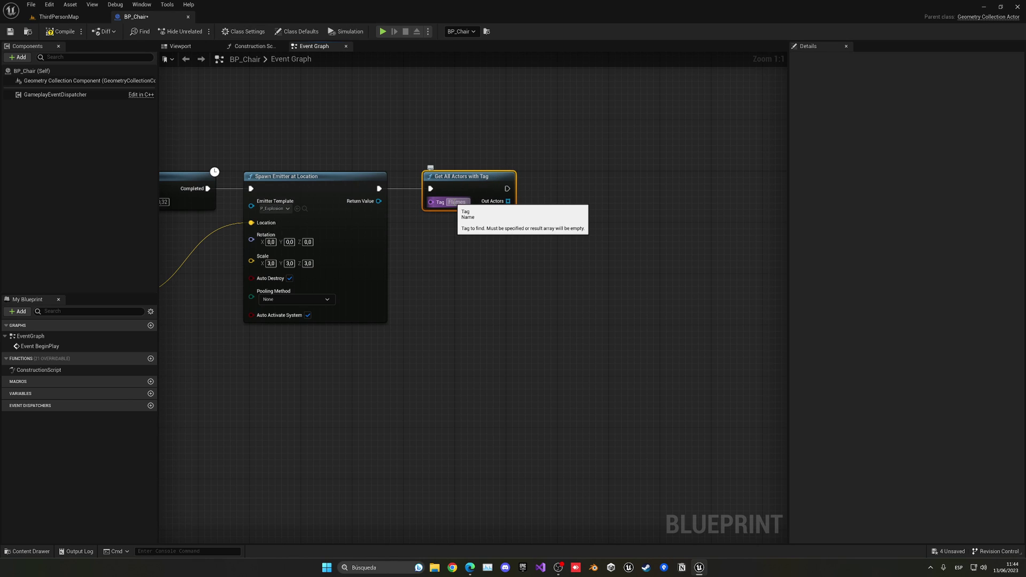
Add an array Get node at index 0 fed by the Out Actors output of Get All Actors with Tag.
left_click_drag(507, 201, 536, 244)
type("geta")
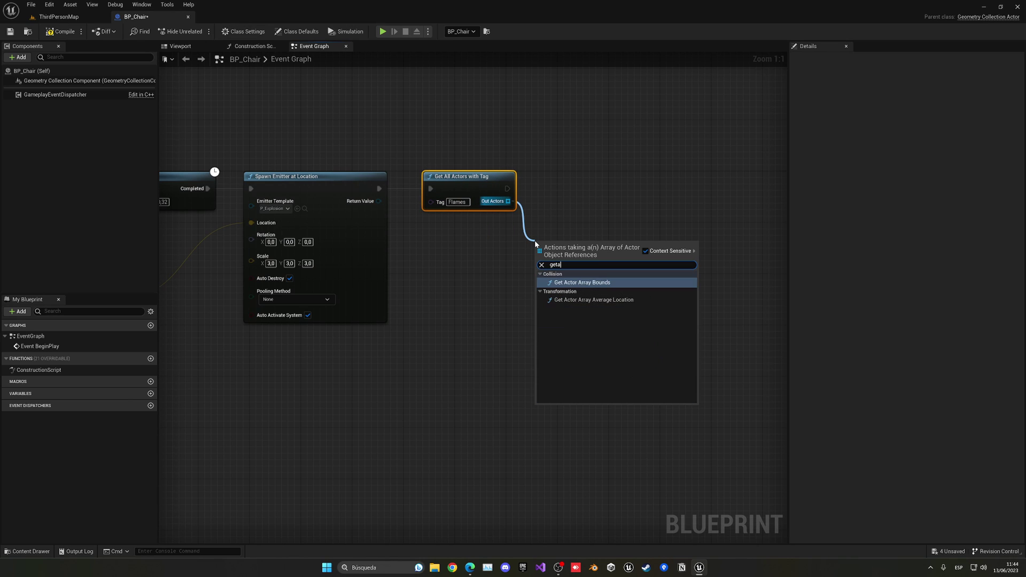
key("BackSpace")
key("Return")
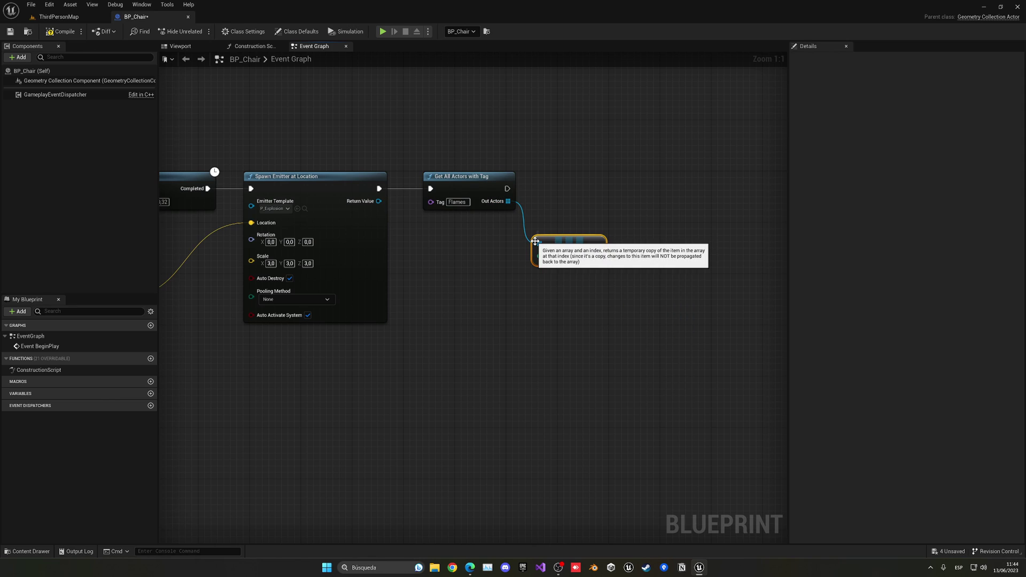
right_click_drag(556, 259, 523, 278)
left_click_drag(523, 278, 552, 228)
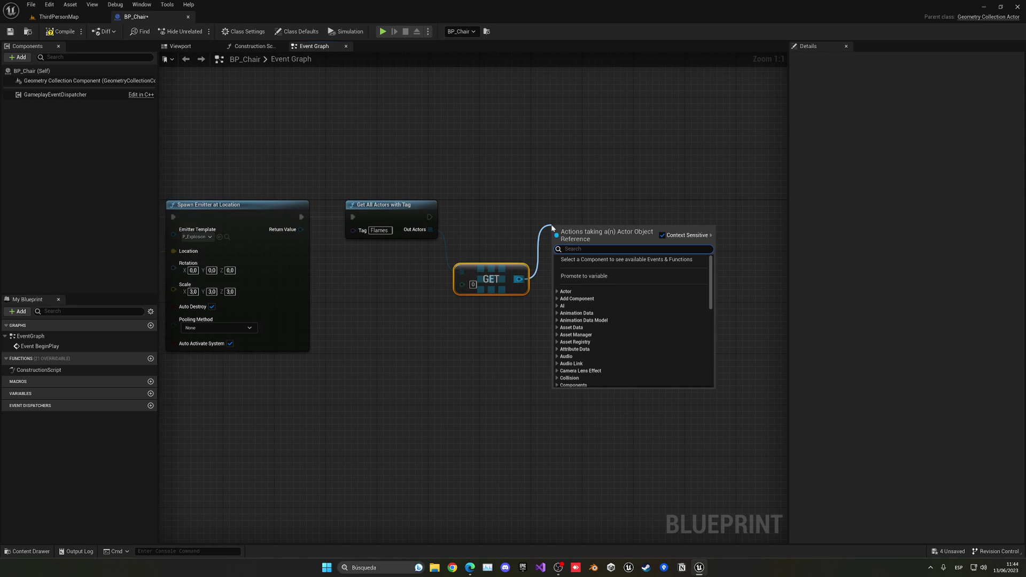
left_click(232, 93)
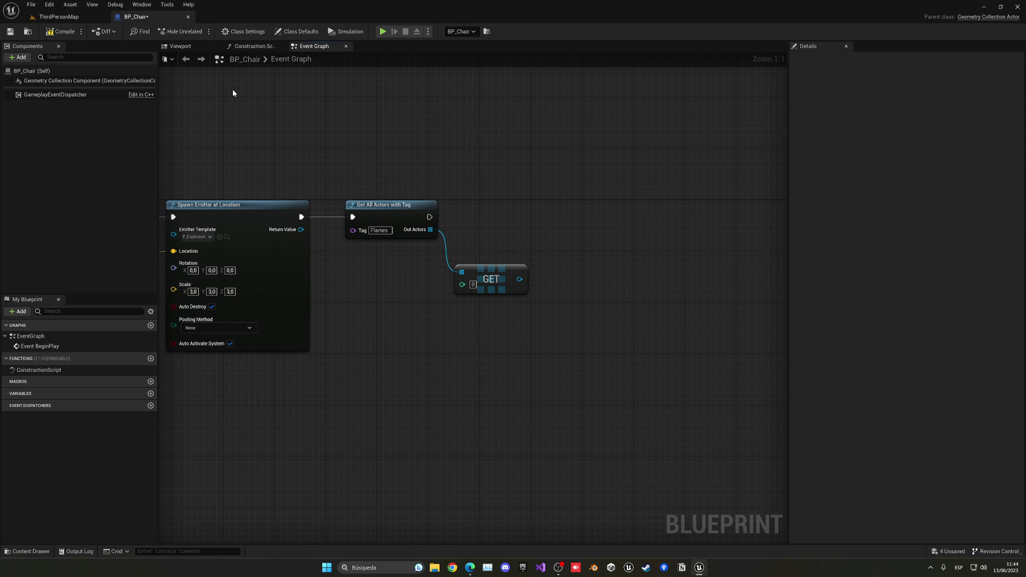
Review the full settings of the NSF_FireFlames actor in ThirdPersonMap.
left_click(63, 17)
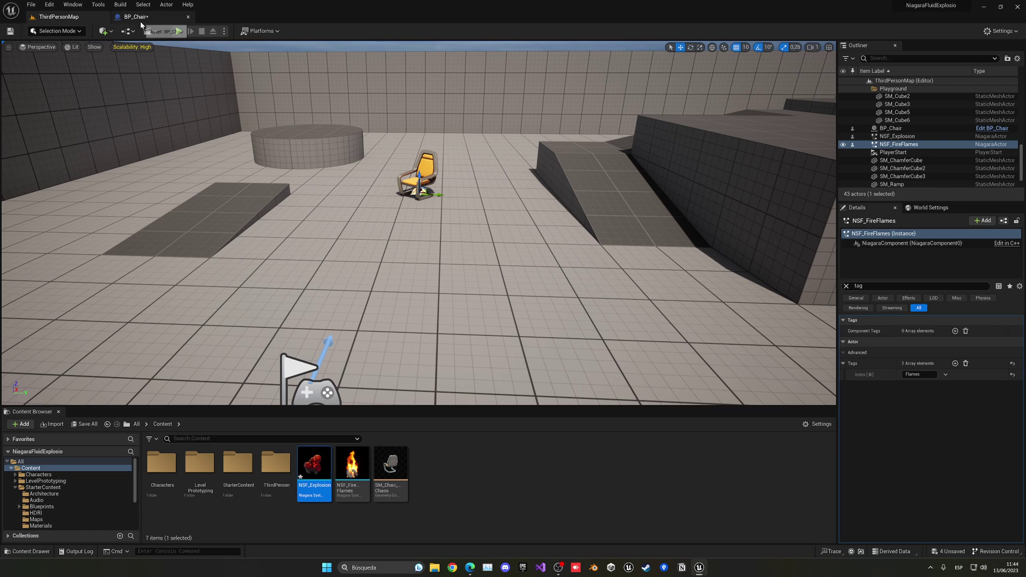
left_click(902, 152)
left_click(898, 144)
left_click(846, 287)
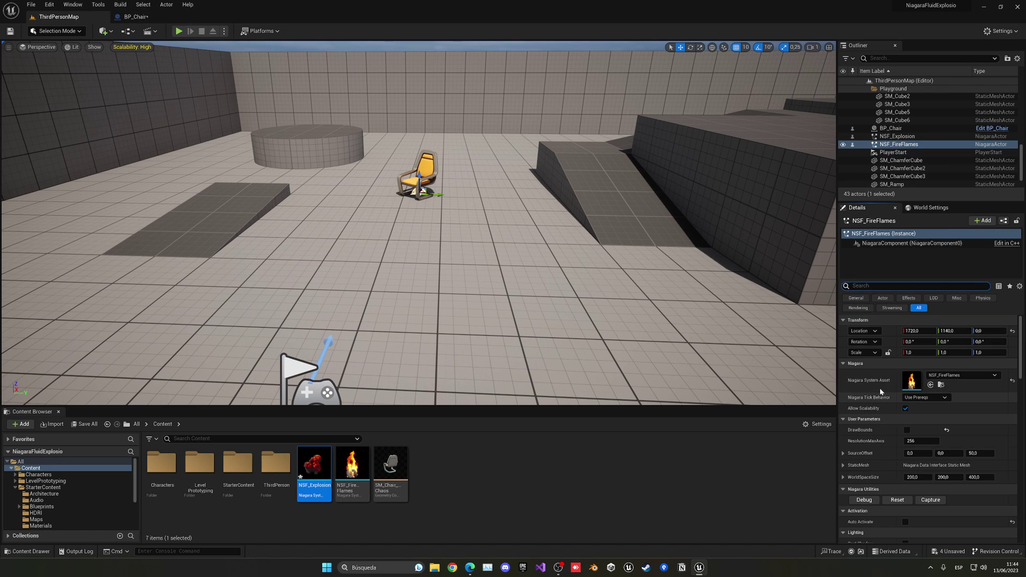
scroll(897, 423, "down", 10)
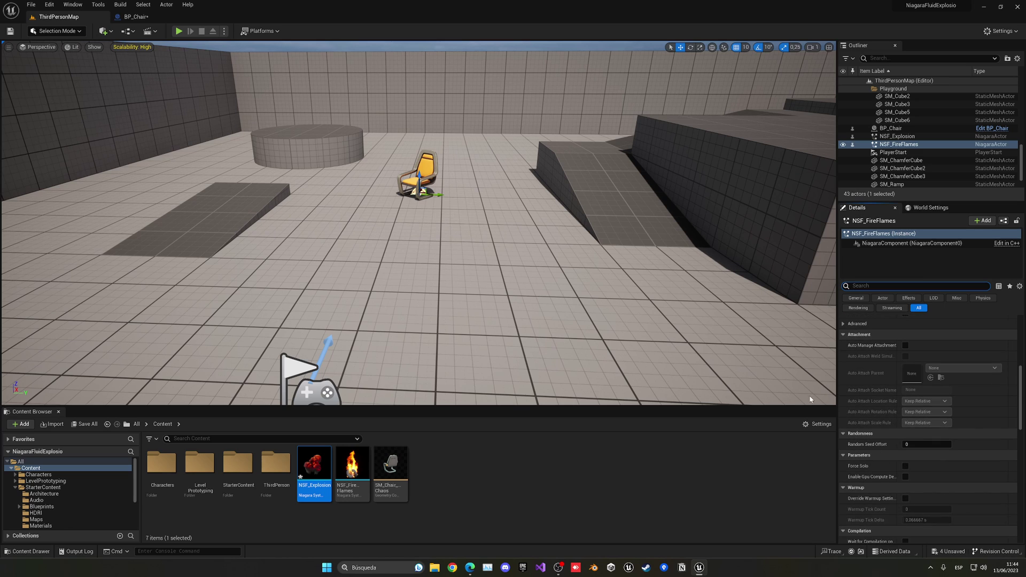
Cast the Get output to NiagaraActor in BP_Chair and run the cast after Get All Actors with Tag.
left_click(138, 17)
right_click_drag(595, 295, 475, 302)
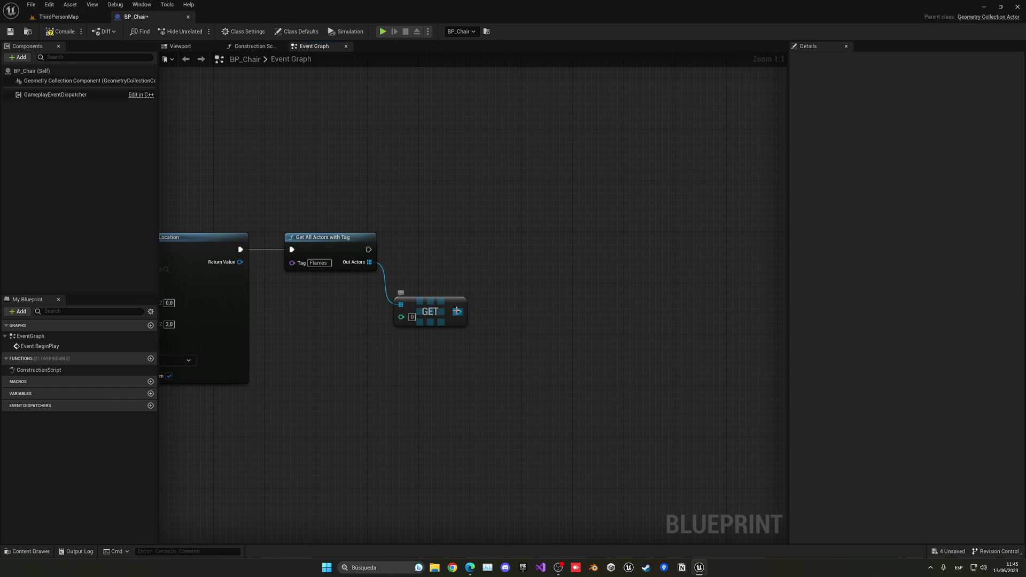
left_click_drag(456, 311, 498, 275)
type("cast")
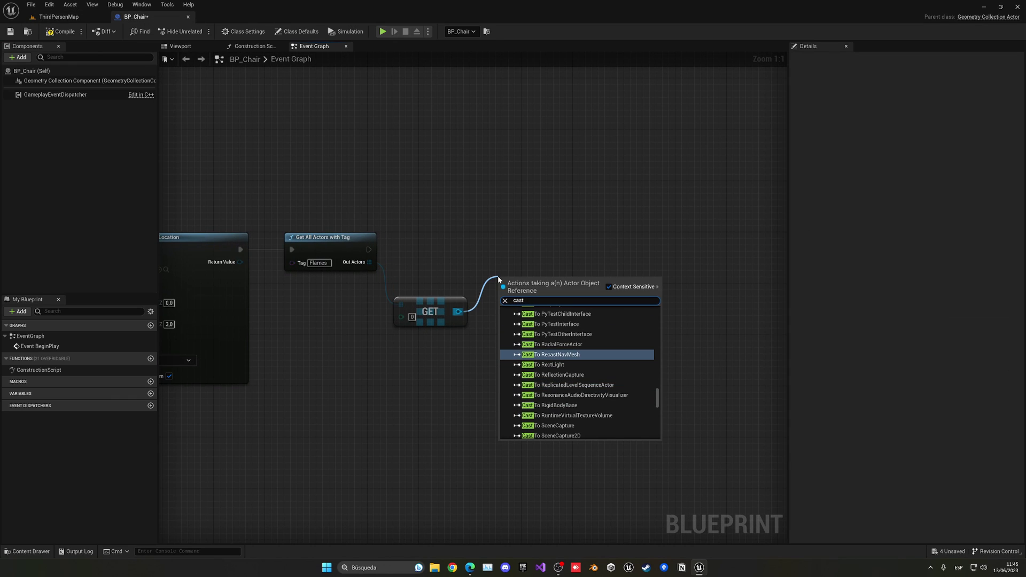
type(" to niaga")
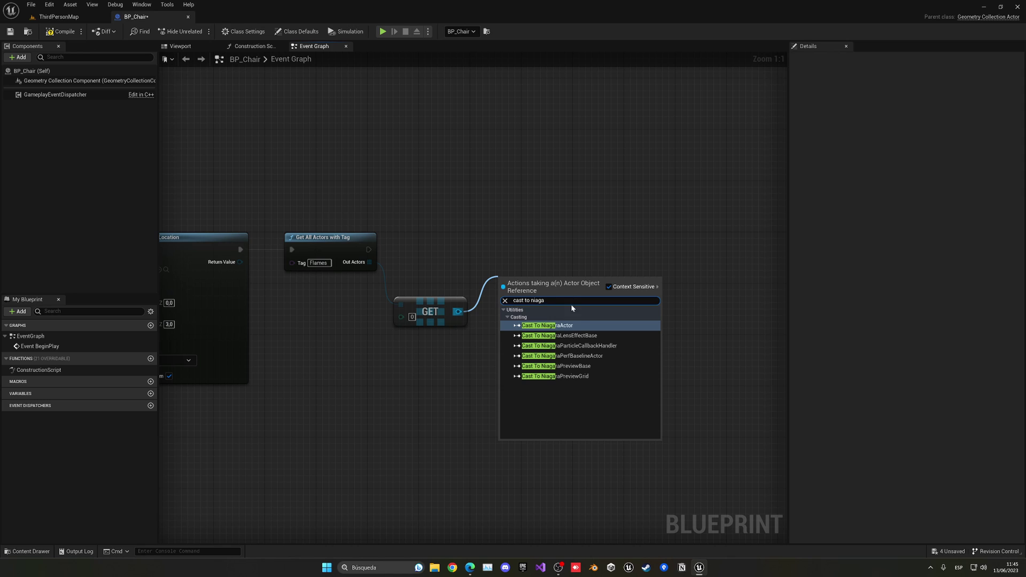
key("Return")
left_click_drag(369, 249, 498, 250)
Add a Set Active node for the cast actor's Niagara Component, run it after the cast, and enable New Active.
left_click_drag(570, 275, 611, 268)
type("set")
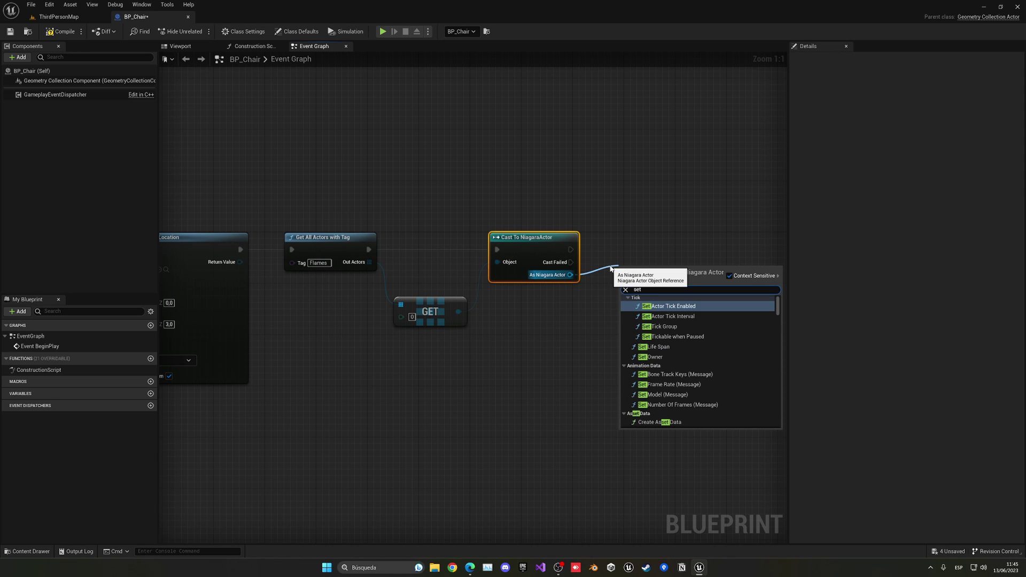
type(" active")
left_click(677, 312)
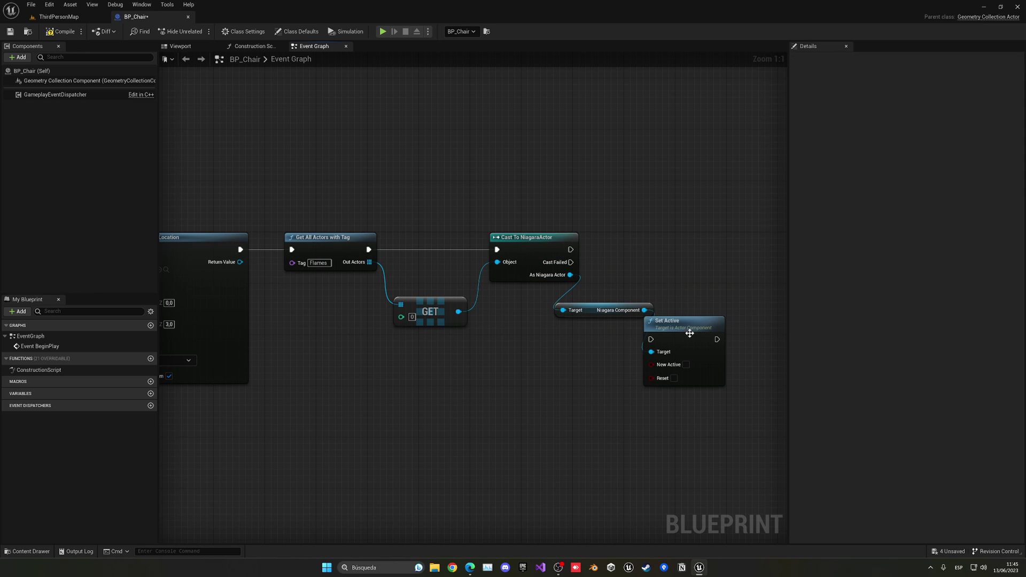
left_click_drag(689, 333, 720, 255)
left_click_drag(571, 249, 683, 262)
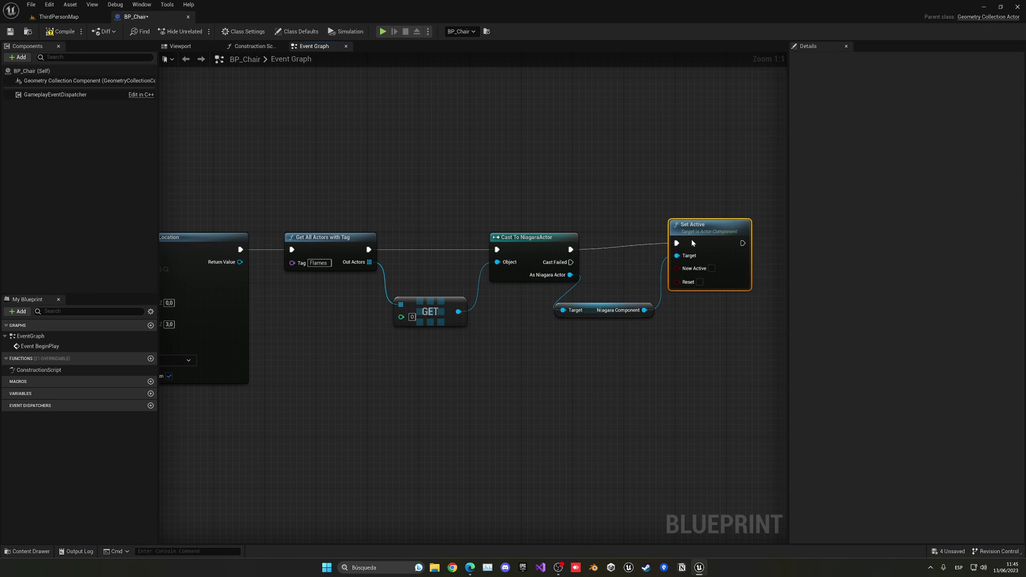
left_click(718, 275)
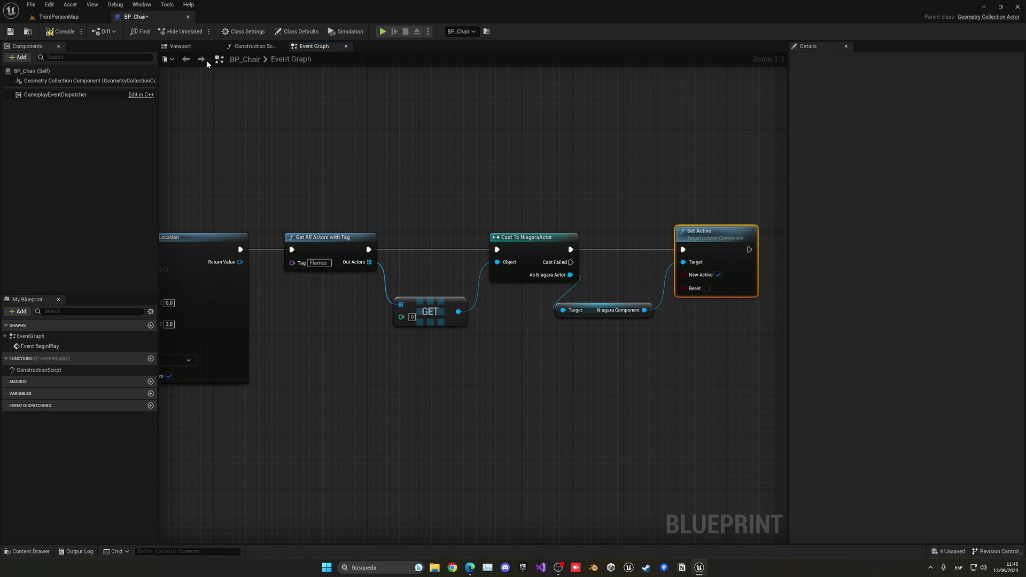
Play ThirdPersonMap to test the flames at the chair, and stop the session.
left_click(72, 17)
left_click(180, 31)
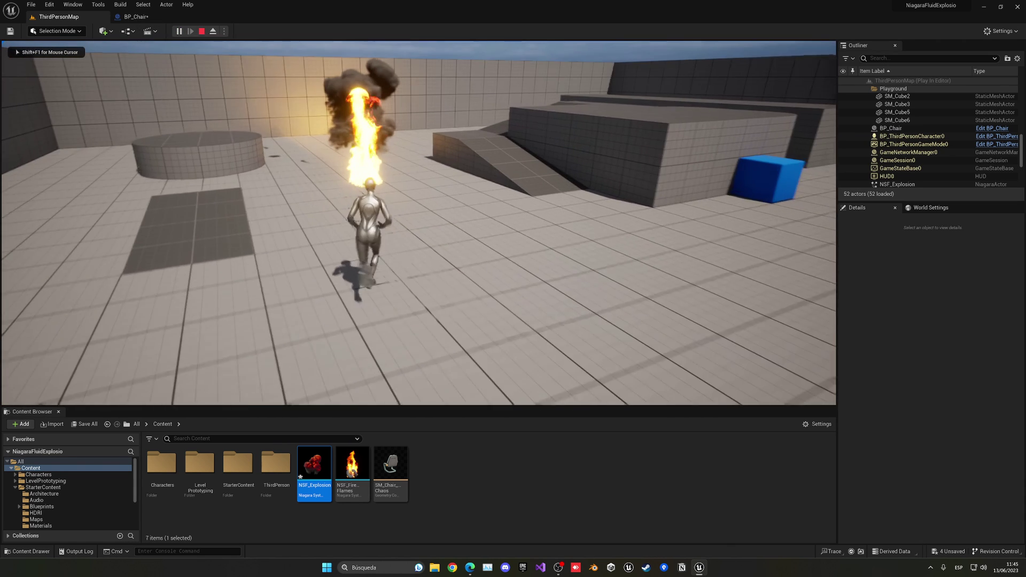
key("Escape")
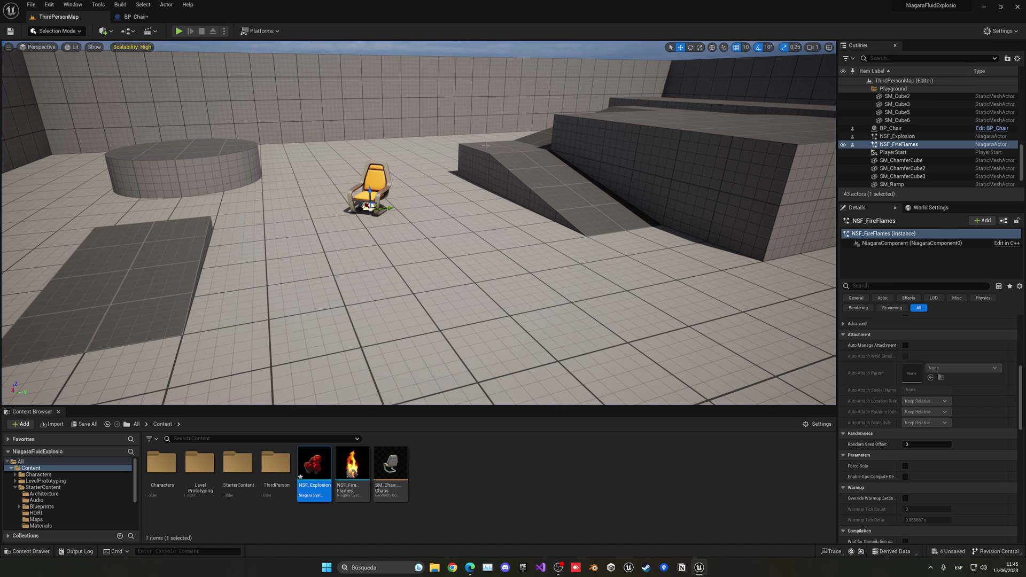
Disable Auto Activate on the NSF_Explosion actor and add the actor tag Explosion to it.
left_click(898, 136)
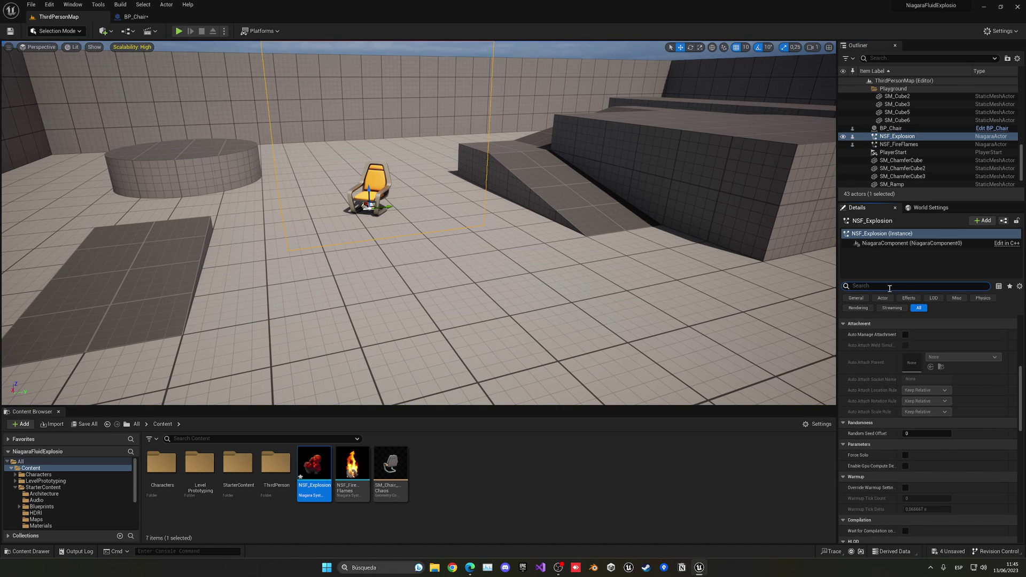
scroll(906, 396, "up", 3)
left_click(905, 383)
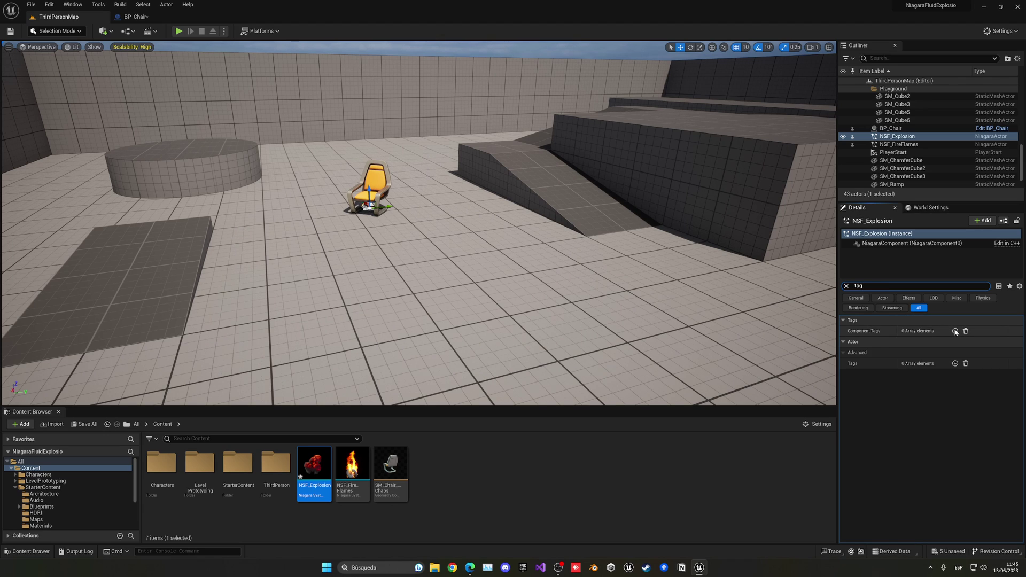
left_click(955, 363)
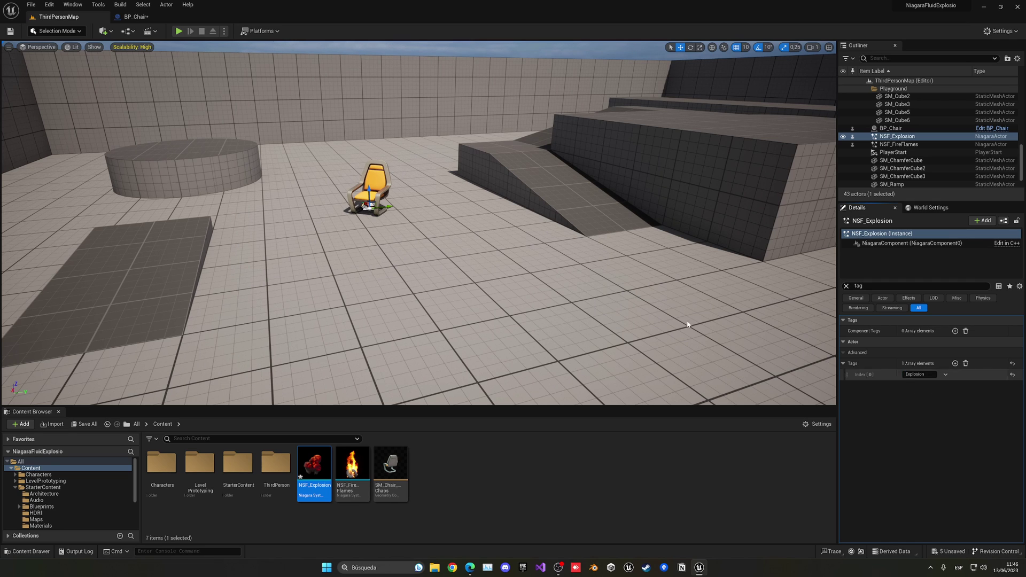
Shift the flames activation nodes in BP_Chair away from Spawn Emitter at Location to make room between them.
left_click(135, 16)
right_click_drag(450, 112, 380, 161)
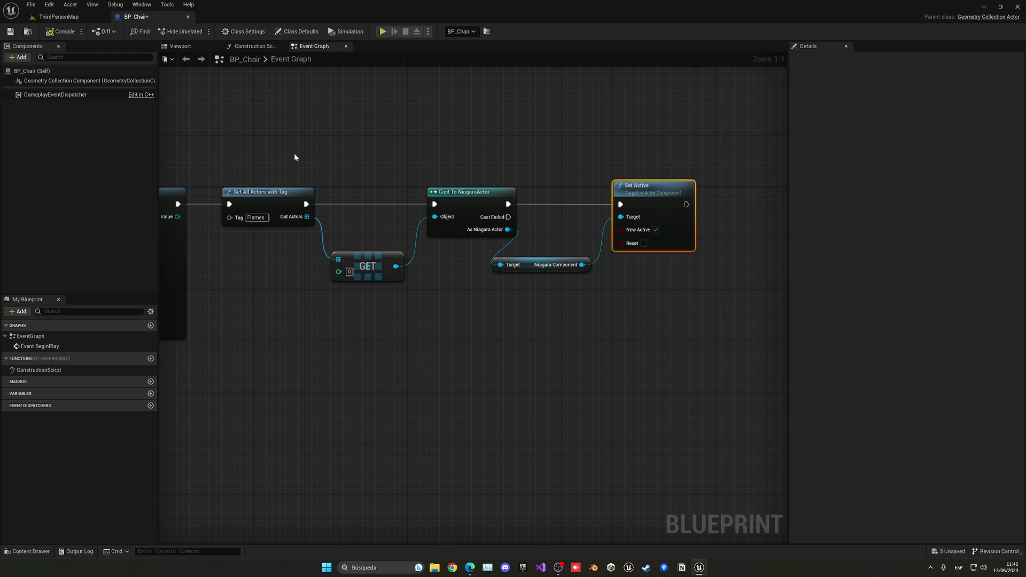
left_click_drag(260, 154, 678, 330)
left_click(486, 272)
right_click_drag(485, 272, 551, 251)
left_click_drag(283, 113, 768, 325)
left_click_drag(347, 170, 462, 176)
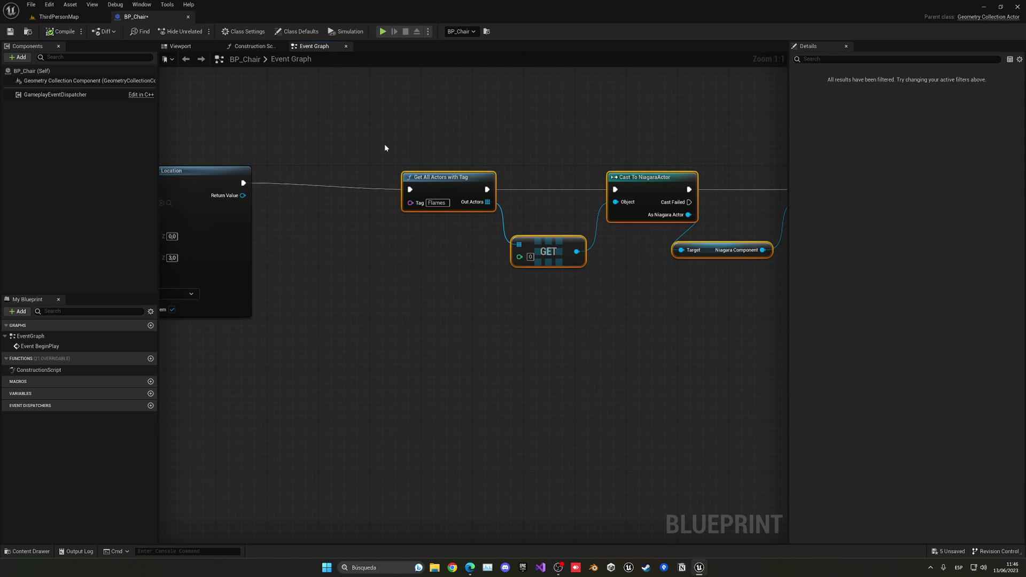
left_click(383, 143)
left_click_drag(394, 143, 813, 297)
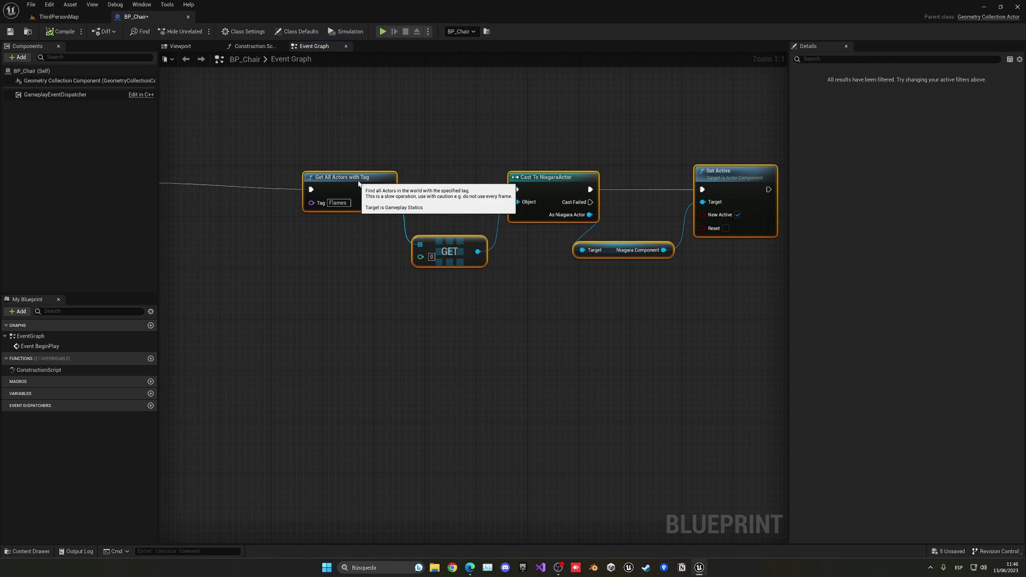
left_click_drag(359, 183, 359, 175)
Insert a Sequence node between Spawn Emitter at Location and Get All Actors with Tag.
right_click_drag(330, 144, 434, 144)
left_click(434, 144)
left_click_drag(248, 181, 305, 178)
type("sequ")
left_click(313, 277)
Duplicate the flames activation nodes below the originals and connect the copy to the Sequence's Then 1 output.
scroll(443, 194, "down", 1)
right_click_drag(443, 194, 365, 204)
left_click_drag(390, 147, 754, 267)
key("ctrl+c")
key("ctrl+v")
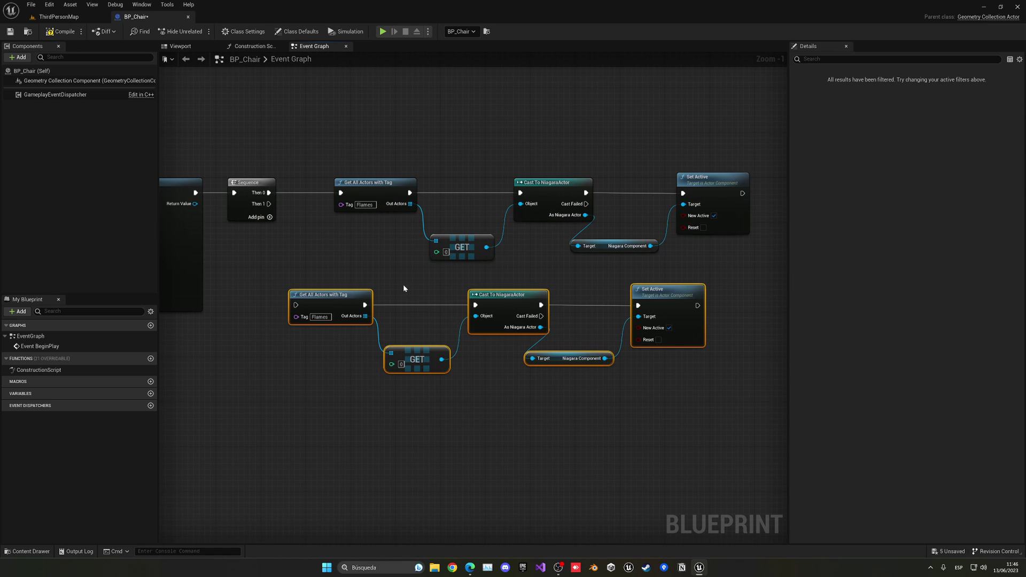
left_click_drag(273, 207, 366, 284)
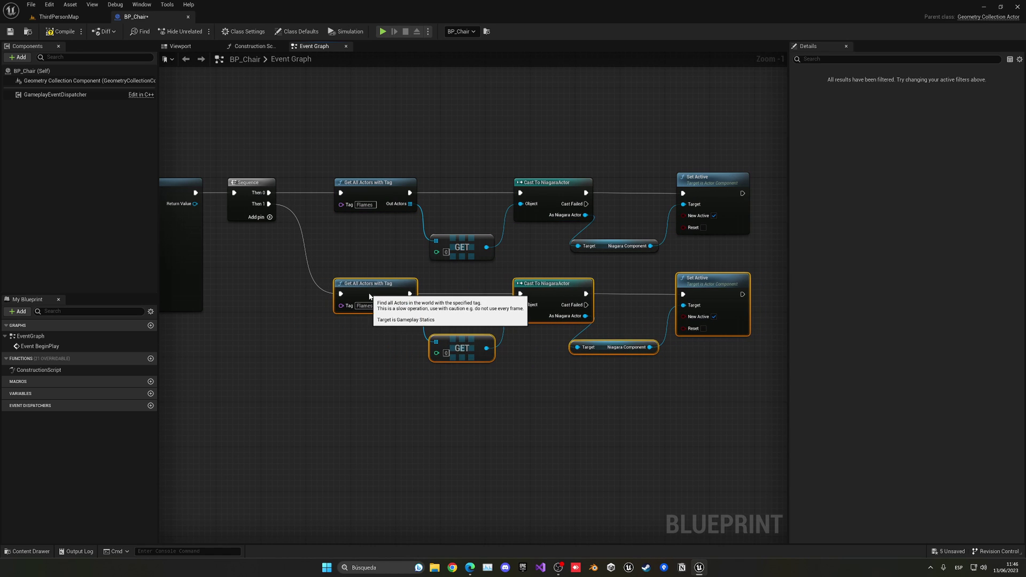
left_click(359, 271)
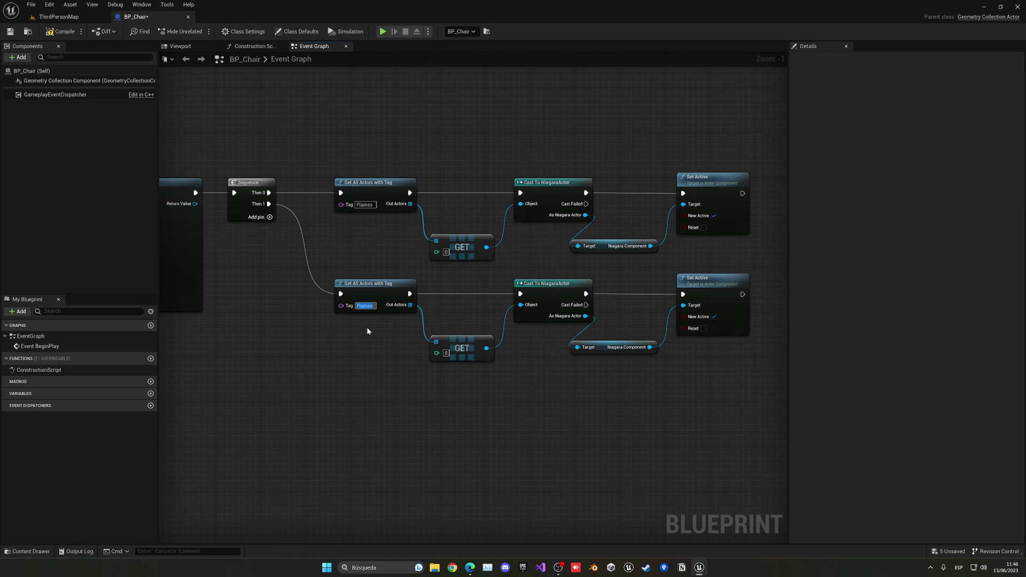
Set the tag of the duplicated Get All Actors with Tag node to Explosion.
type("Expl")
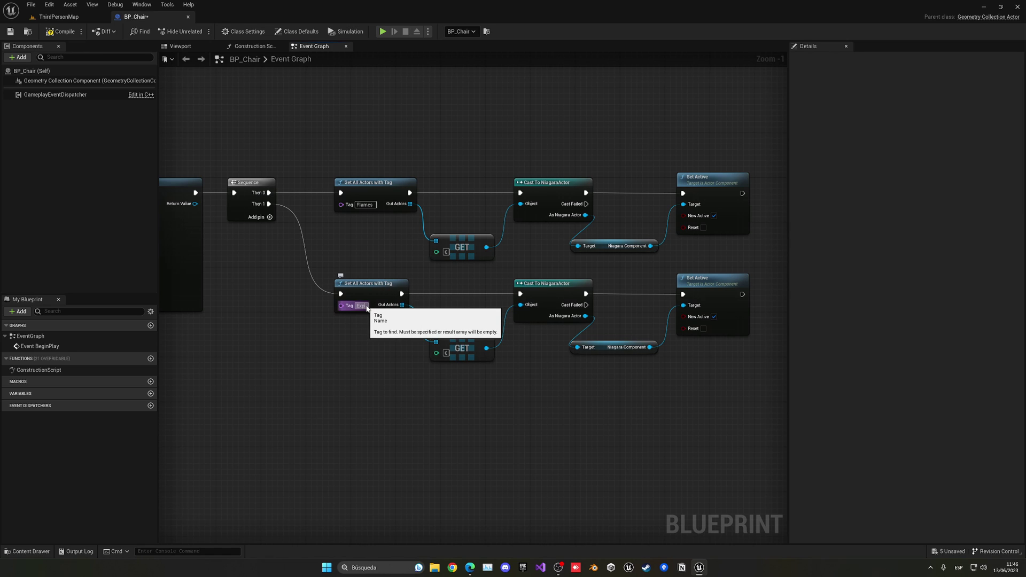
type("osion")
key("Return")
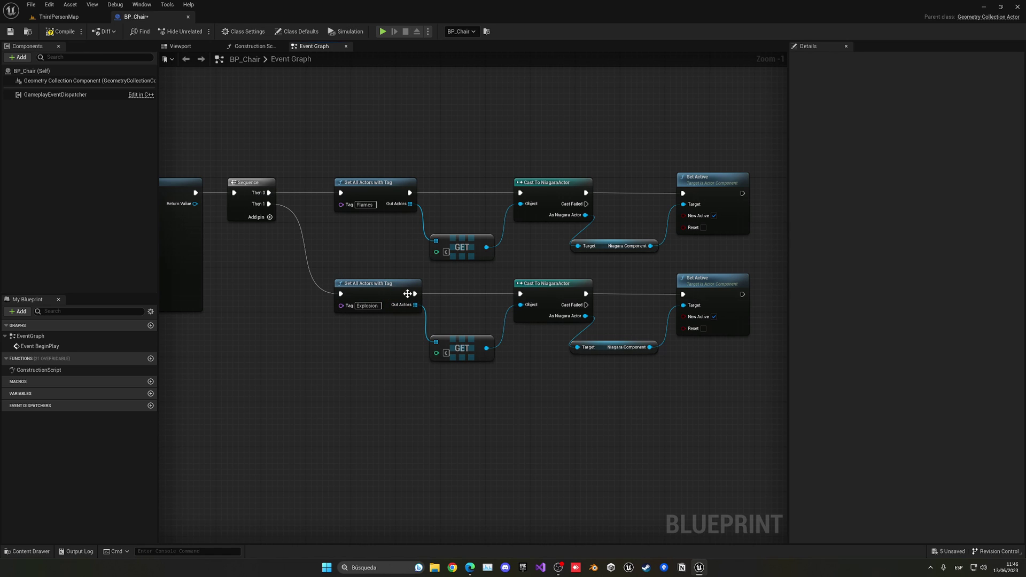
Play-test ThirdPersonMap, run the character around the chair to check the explosion and flames, and stop the session.
left_click(84, 18)
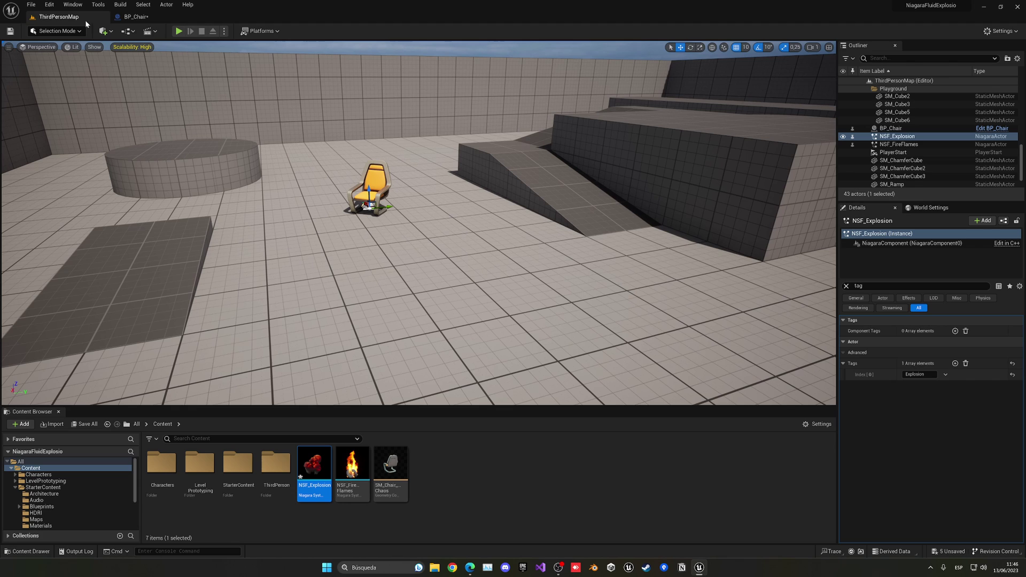
left_click(180, 31)
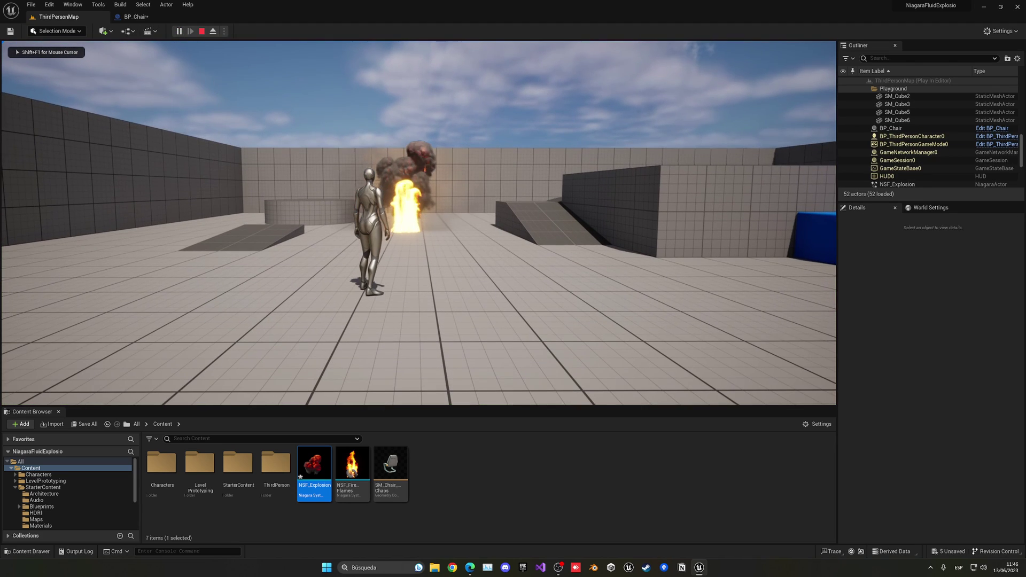
key("w")
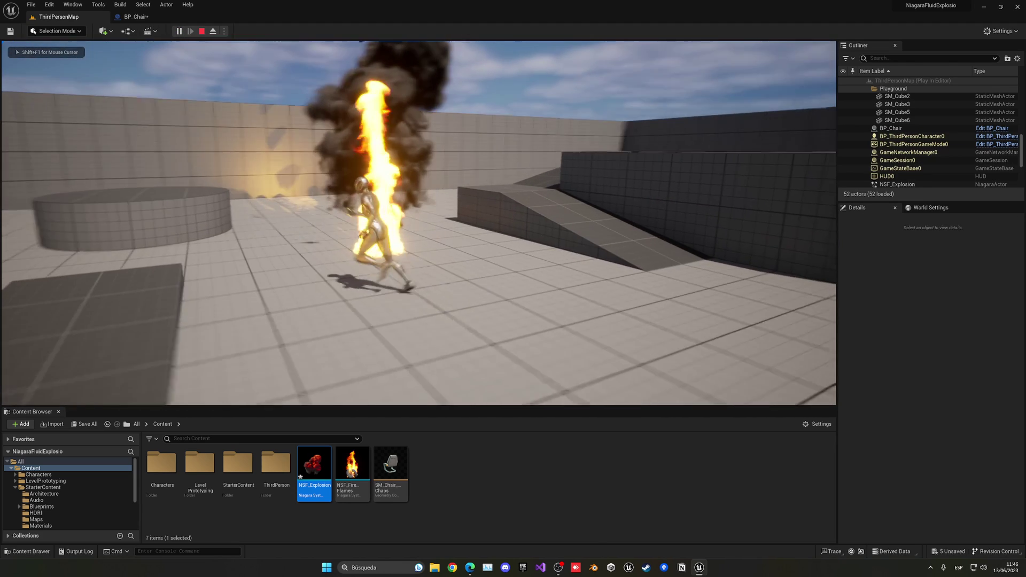
key("s")
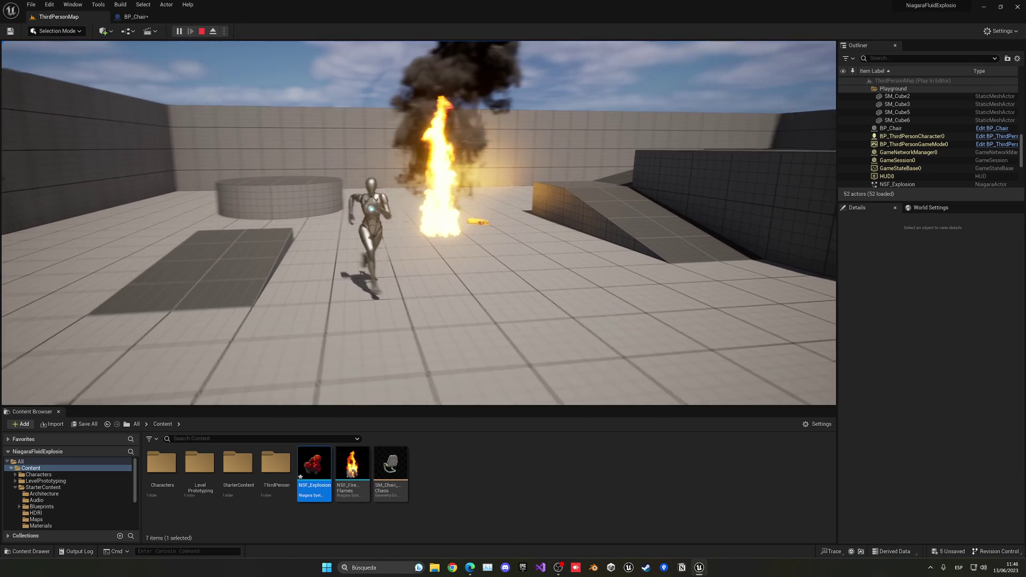
key("Escape")
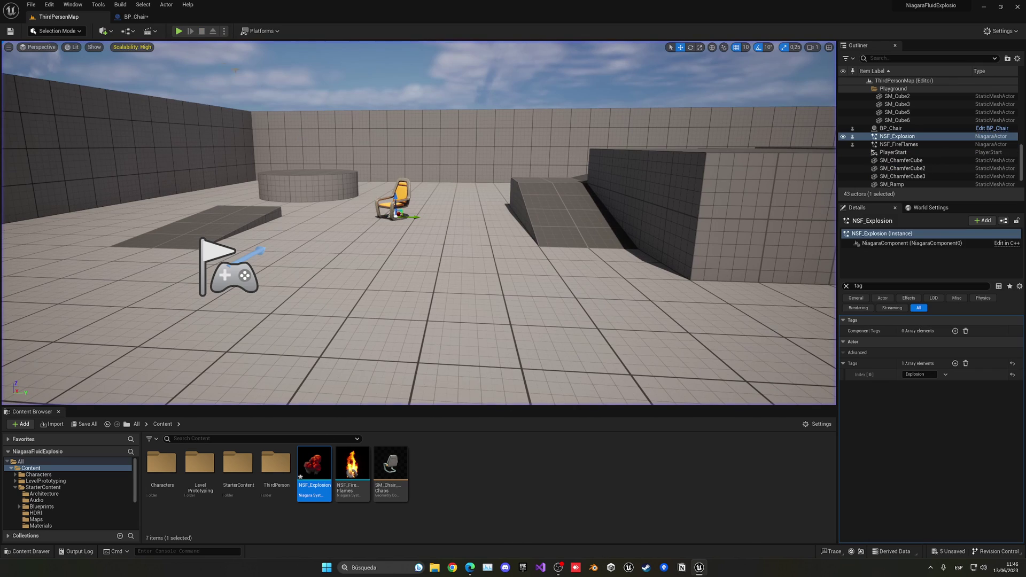
Add a third output to the Sequence node in BP_Chair and connect Then 2 to a new Play Sound at Location node.
left_click(156, 20)
right_click_drag(415, 142, 739, 120)
scroll(517, 126, "down", 2)
right_click_drag(632, 133, 753, 133)
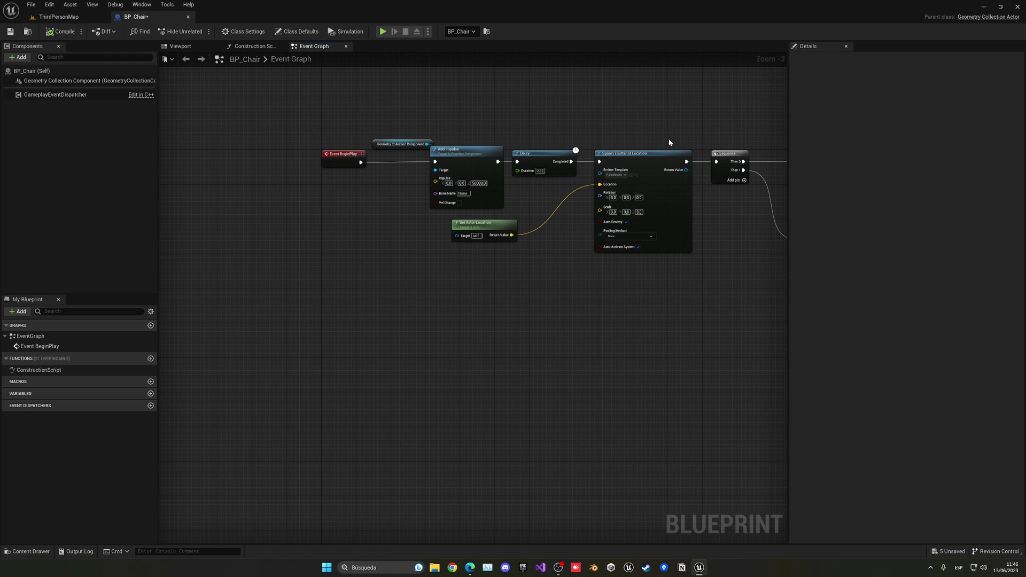
right_click_drag(668, 139, 311, 160)
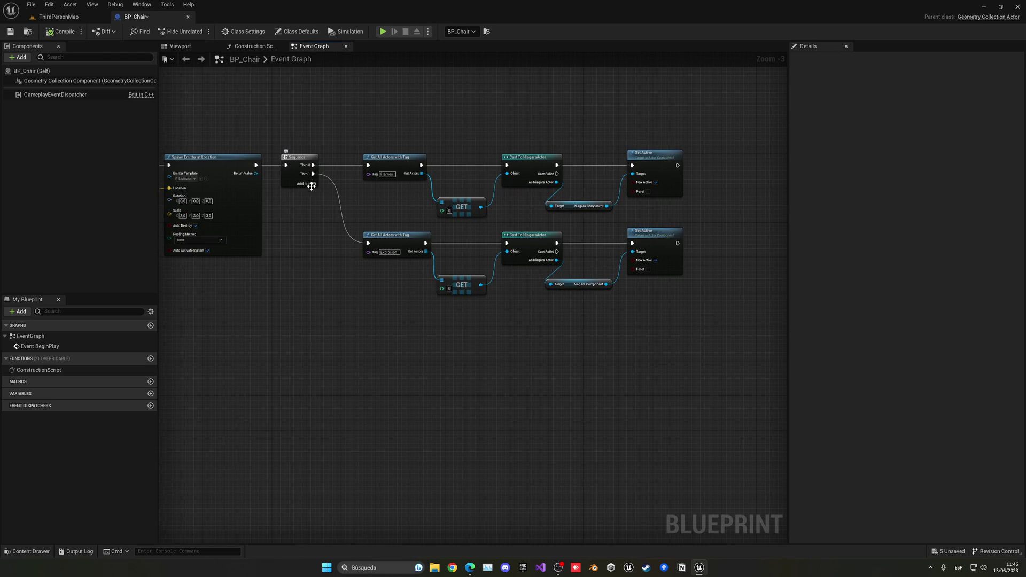
left_click(311, 186)
scroll(326, 200, "up", 3)
left_click_drag(308, 122, 398, 351)
type("play sound")
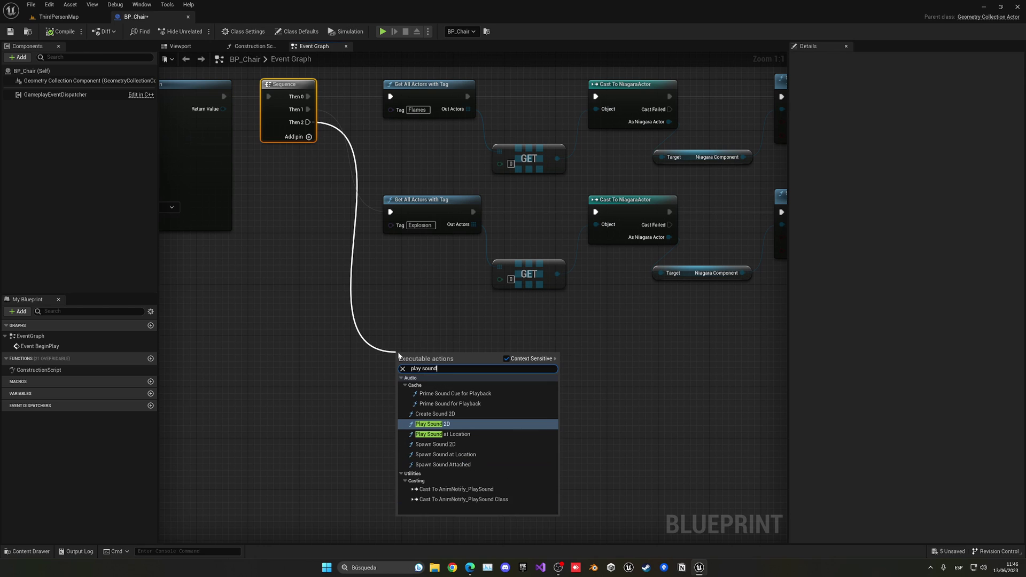
left_click(467, 435)
right_click_drag(417, 402, 407, 295)
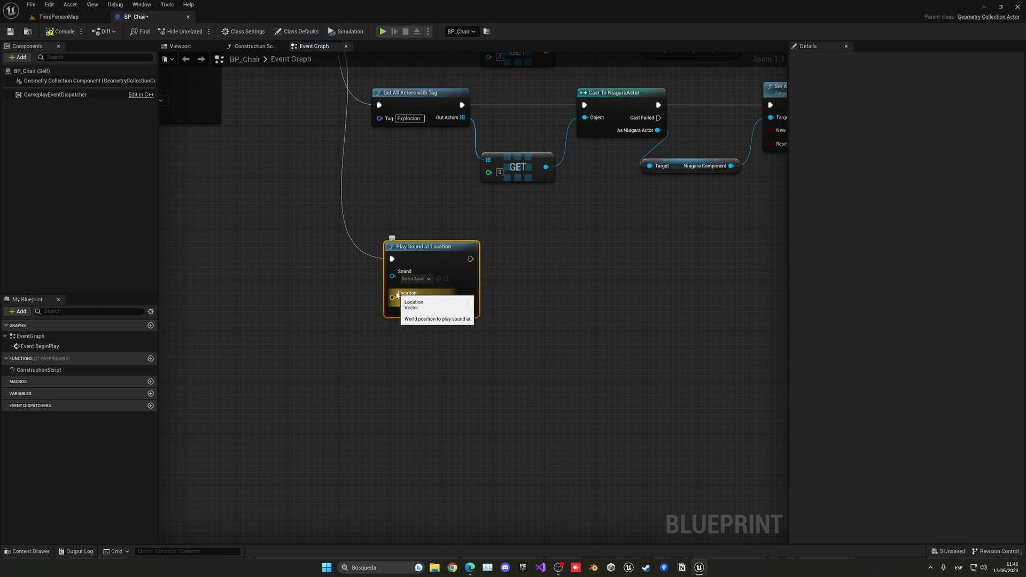
Feed the sound node's Location from a new Get Actor Location node and collapse the sound node's advanced pins.
left_click_drag(393, 297, 256, 295)
type("get acto")
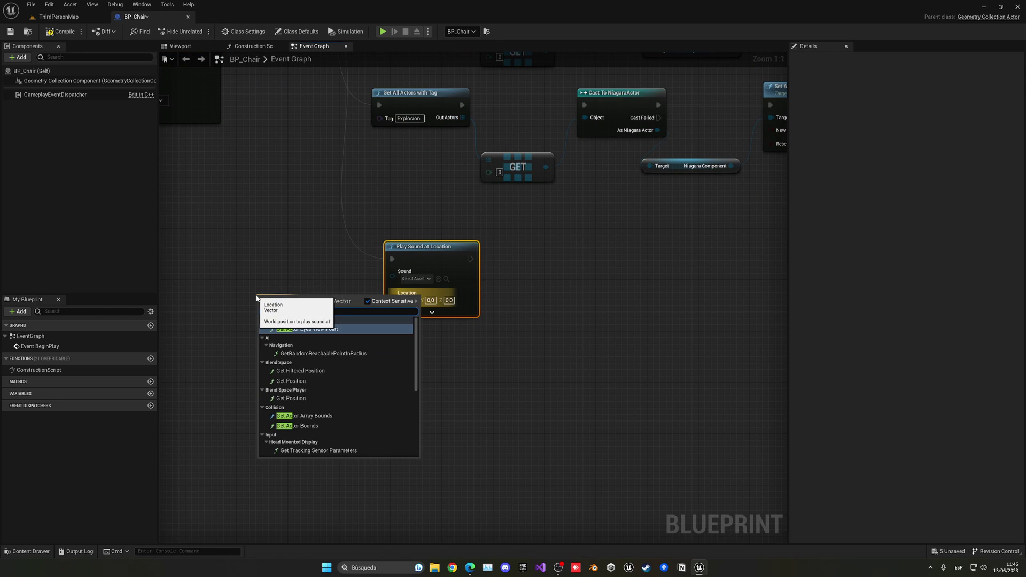
type("r lo")
left_click(298, 339)
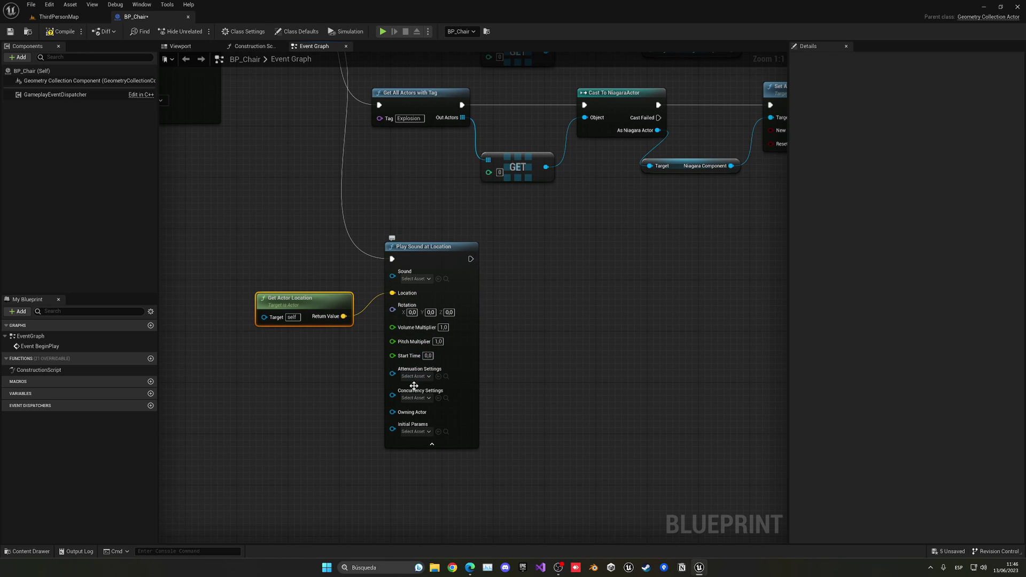
left_click(424, 444)
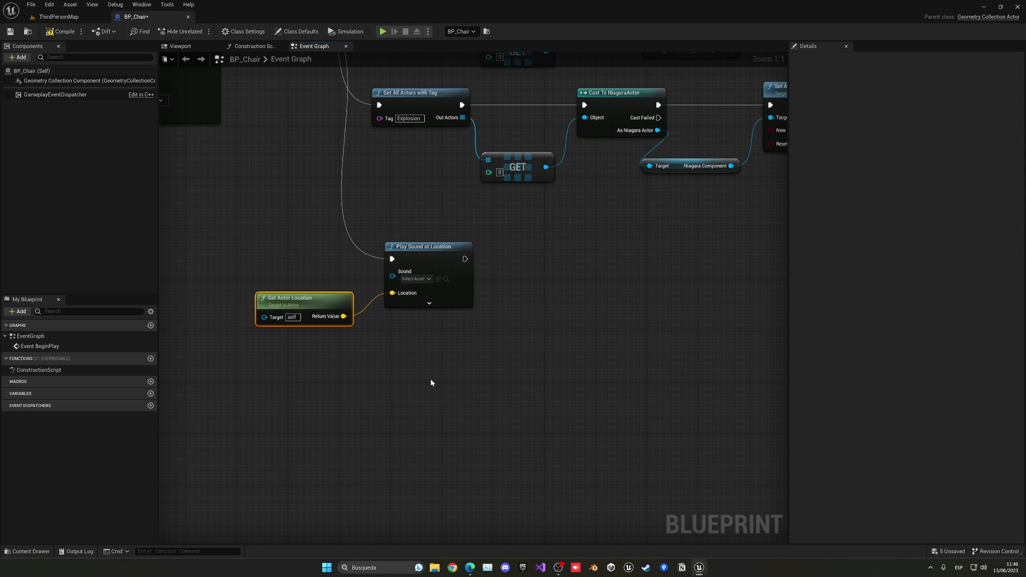
Assign the Explosion01 sound wave to the Play Sound at Location node.
left_click(420, 279)
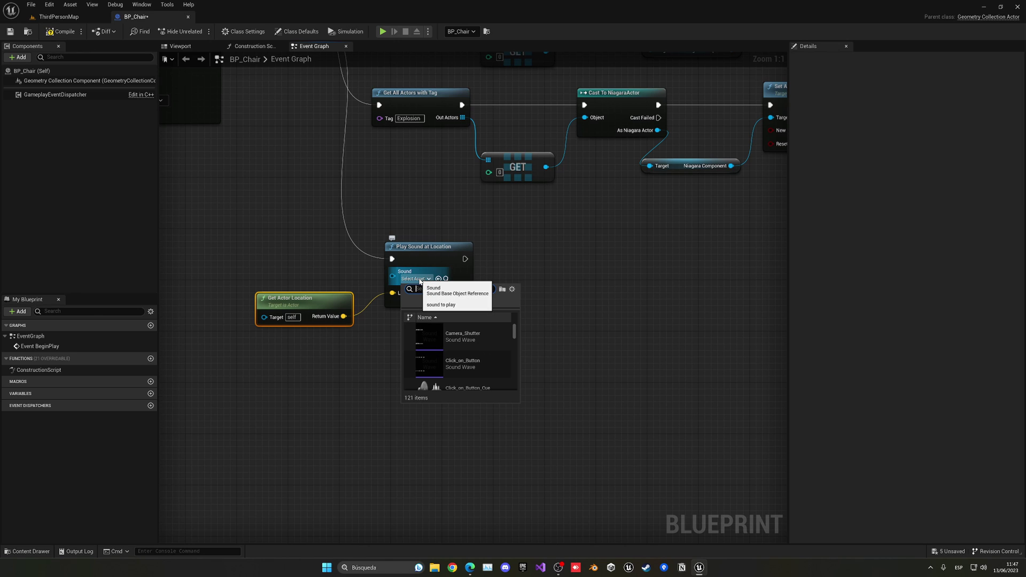
type("expl")
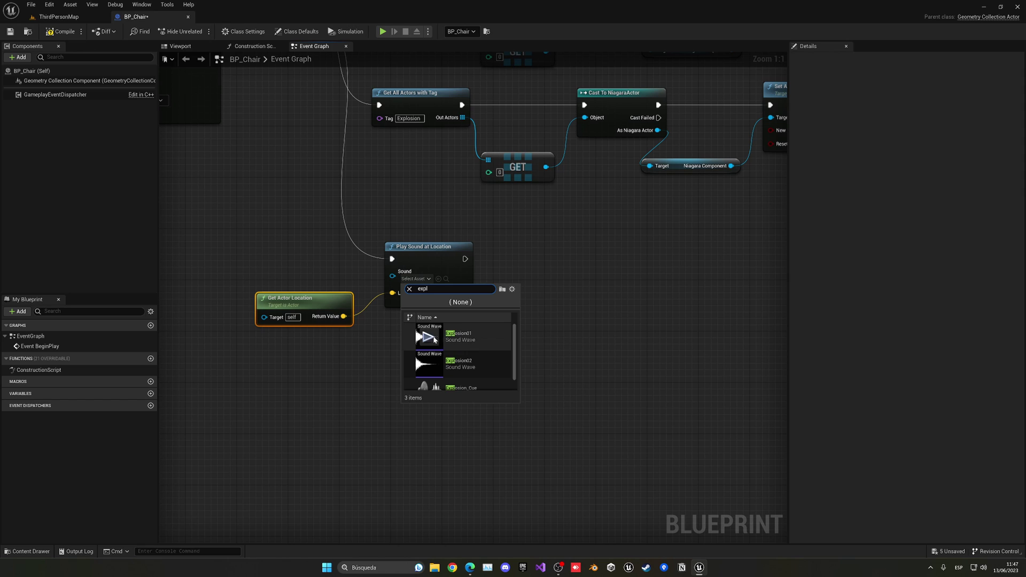
left_click(429, 336)
left_click(479, 334)
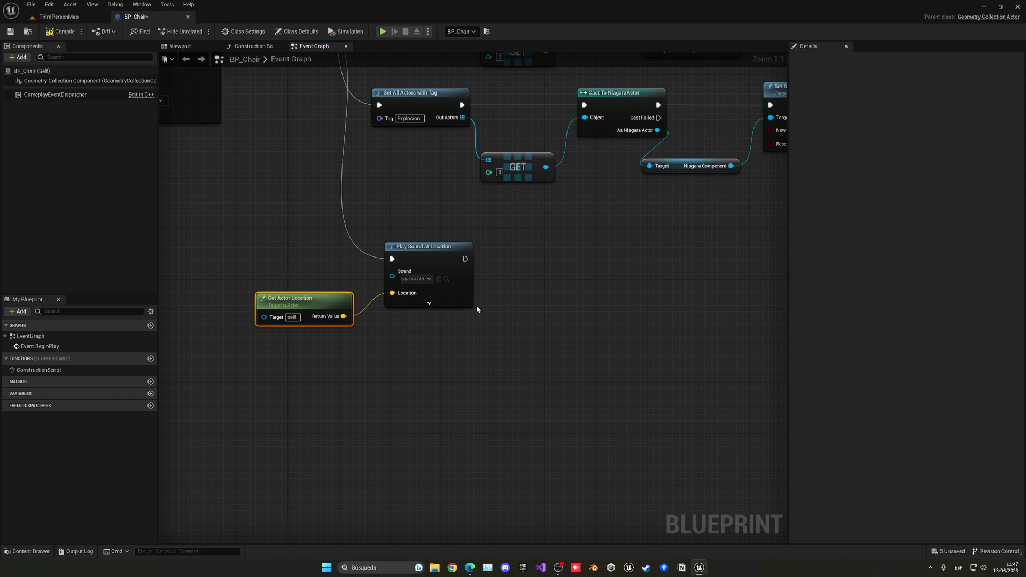
right_click_drag(435, 349, 468, 368)
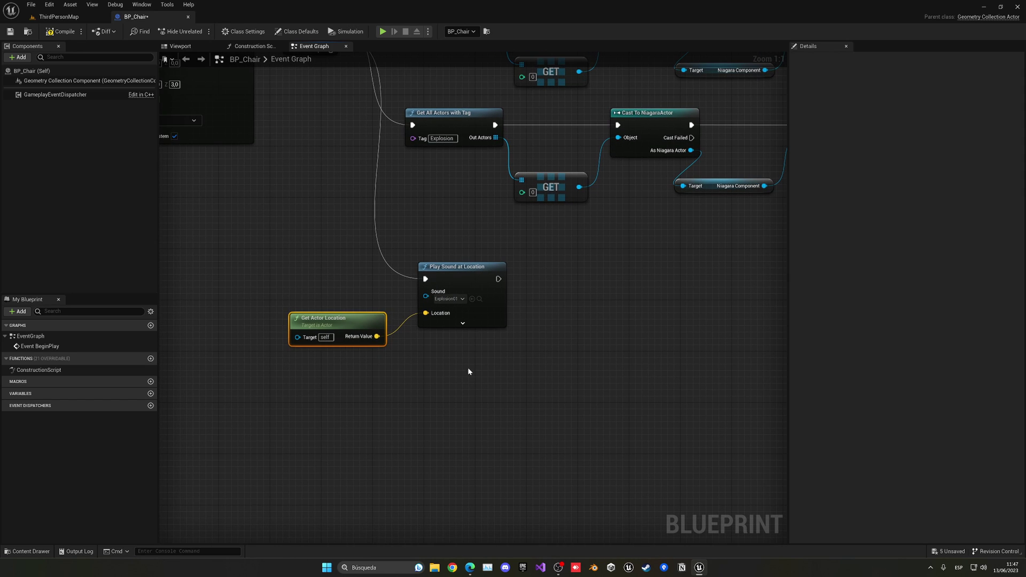
Play-test ThirdPersonMap in a fullscreen viewport, move the character around and over the burning chair, and stop the session.
left_click(58, 17)
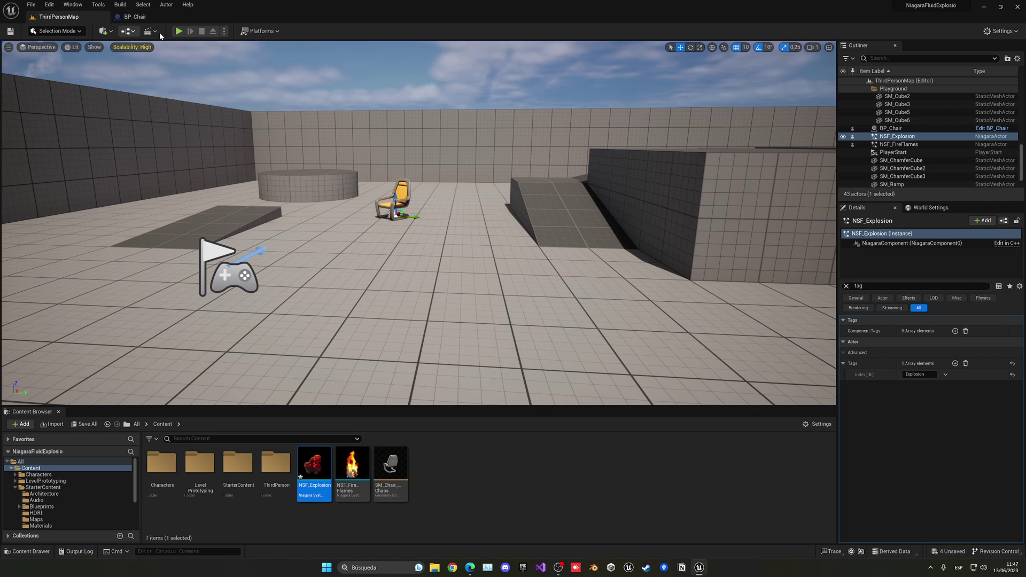
right_click_drag(268, 126, 241, 116)
key("F11")
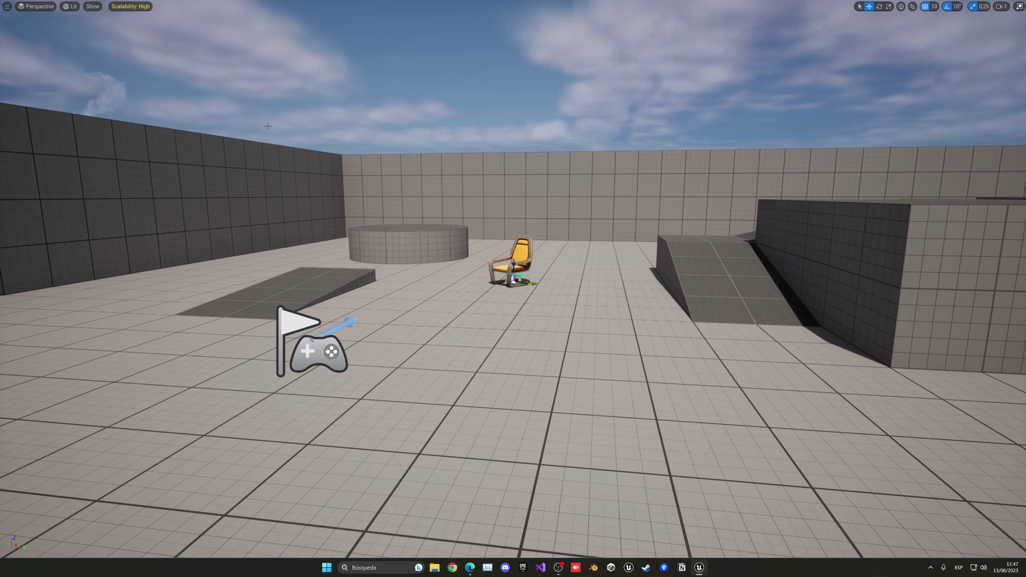
key("alt+p")
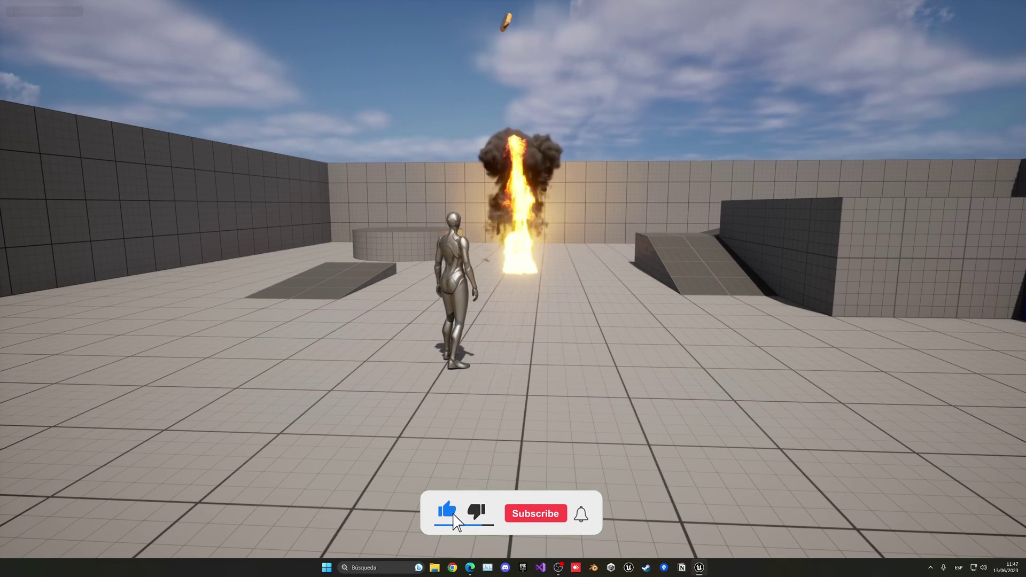
key("d")
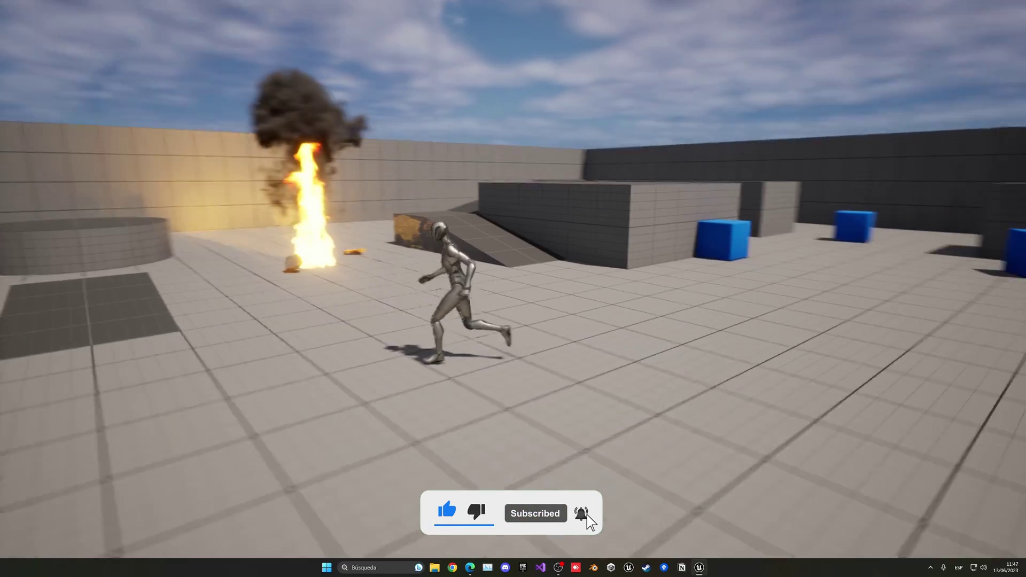
key("a")
key("d")
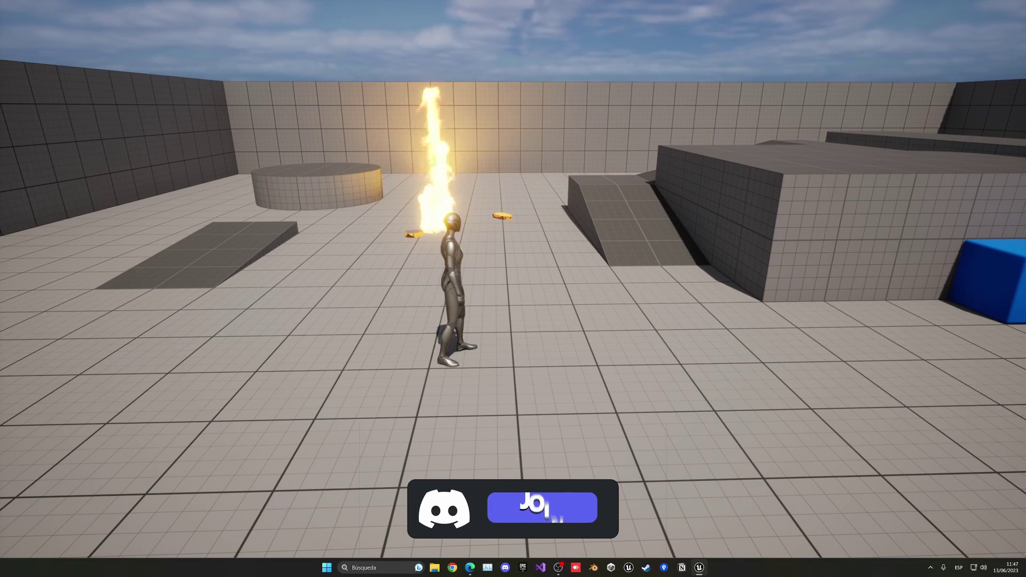
key("w")
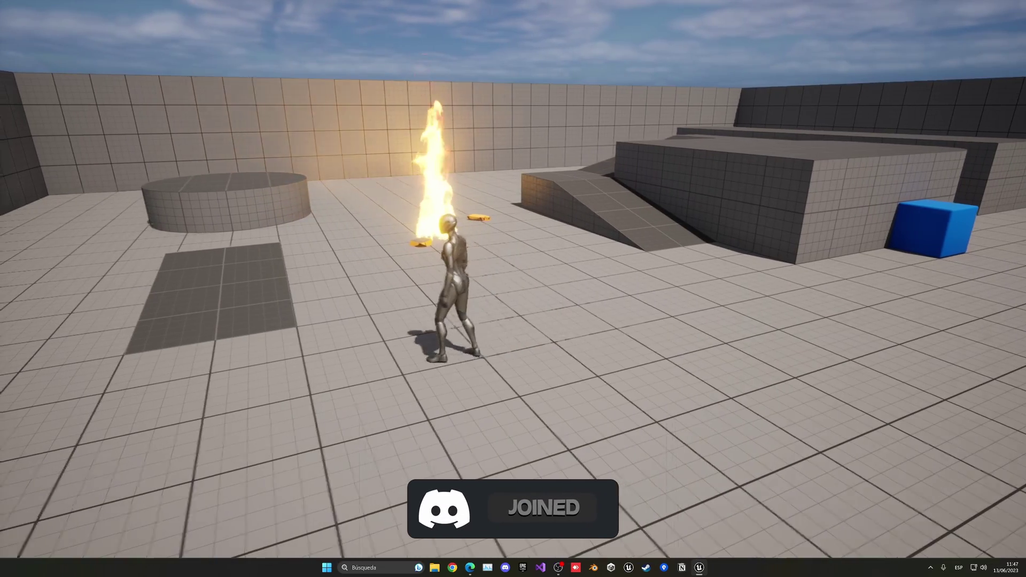
key("w")
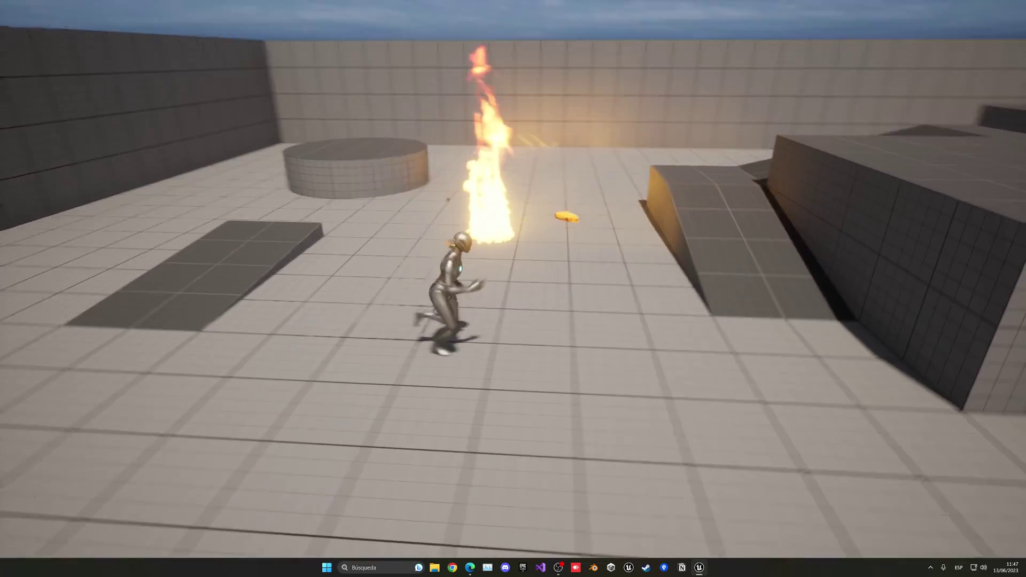
key("w")
key("space")
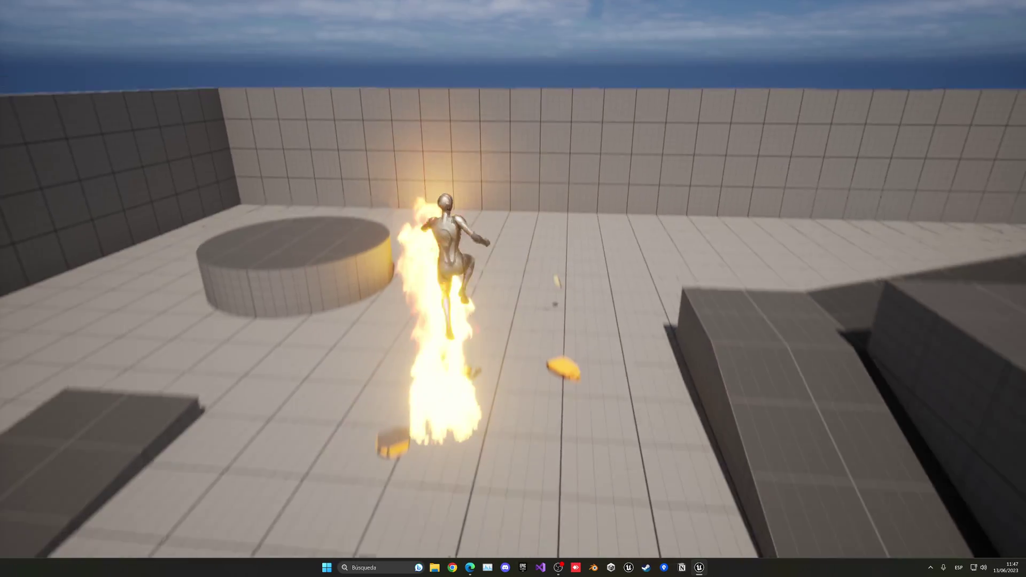
key("Escape")
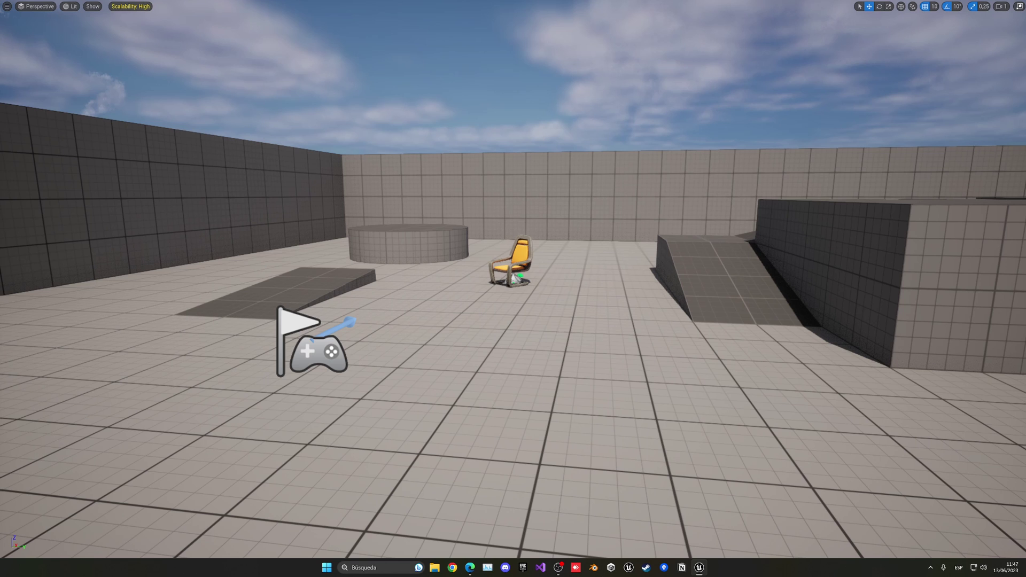